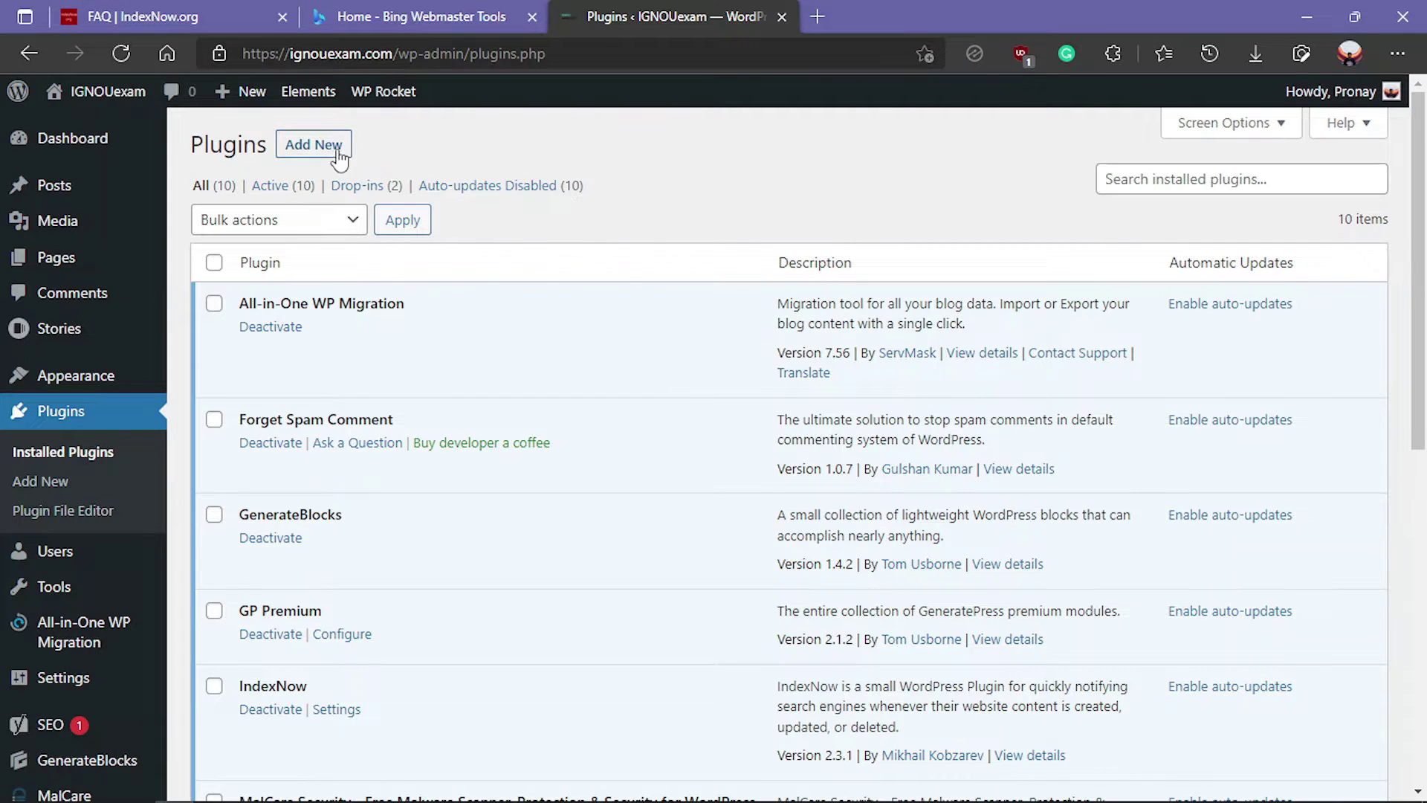
# Search for the plugin IndexNow among the plugins available to add to the site
pyautogui.click(313, 154)
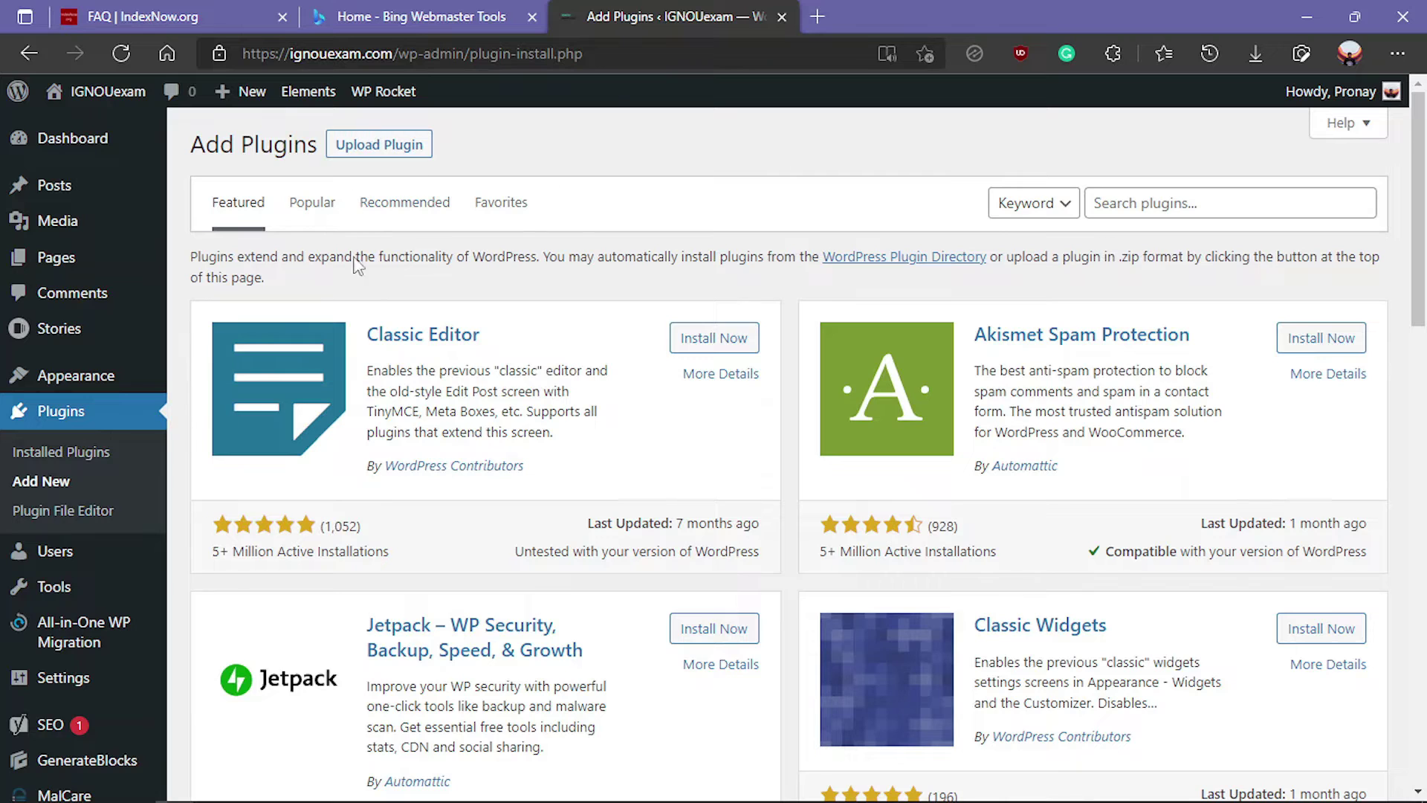
pyautogui.click(1151, 216)
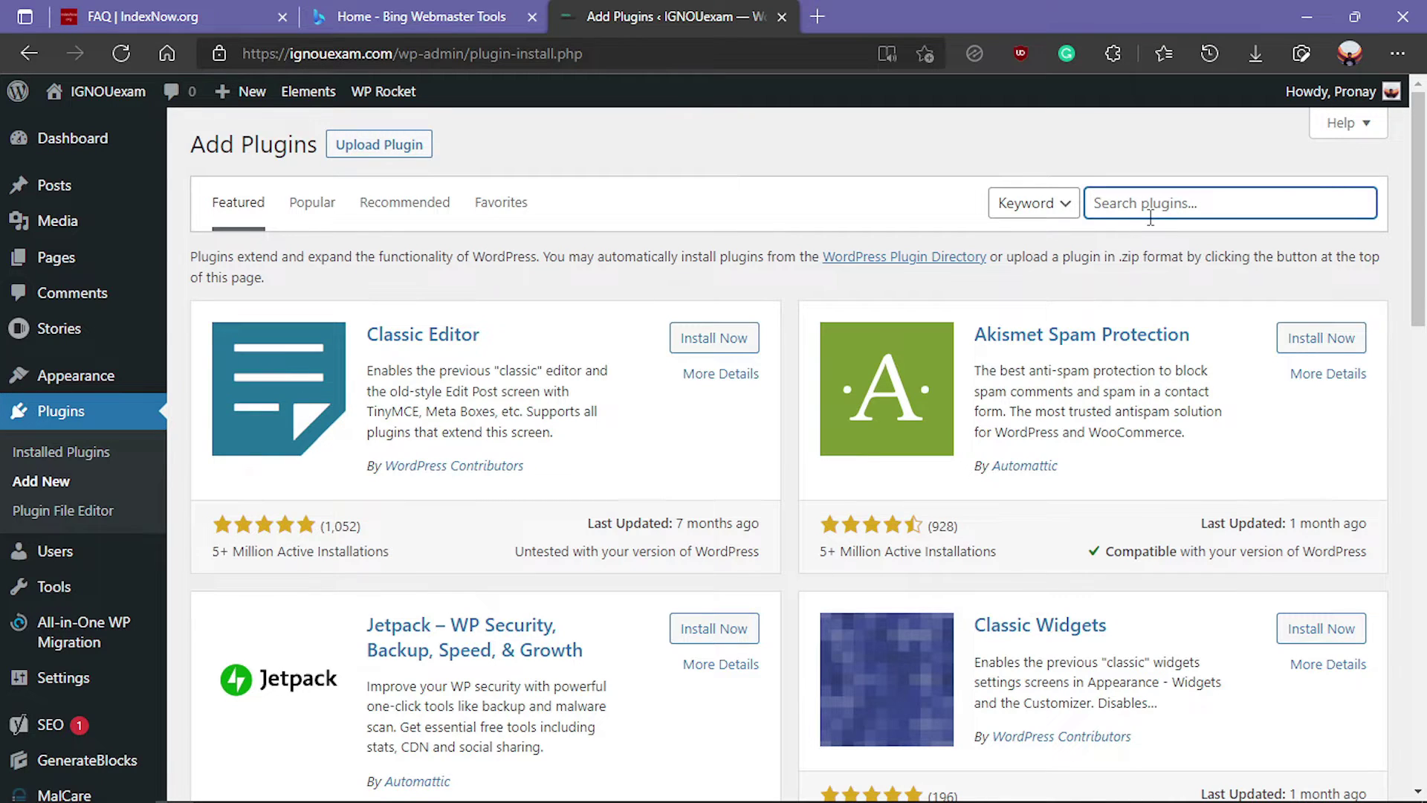
pyautogui.write('IndexNow')
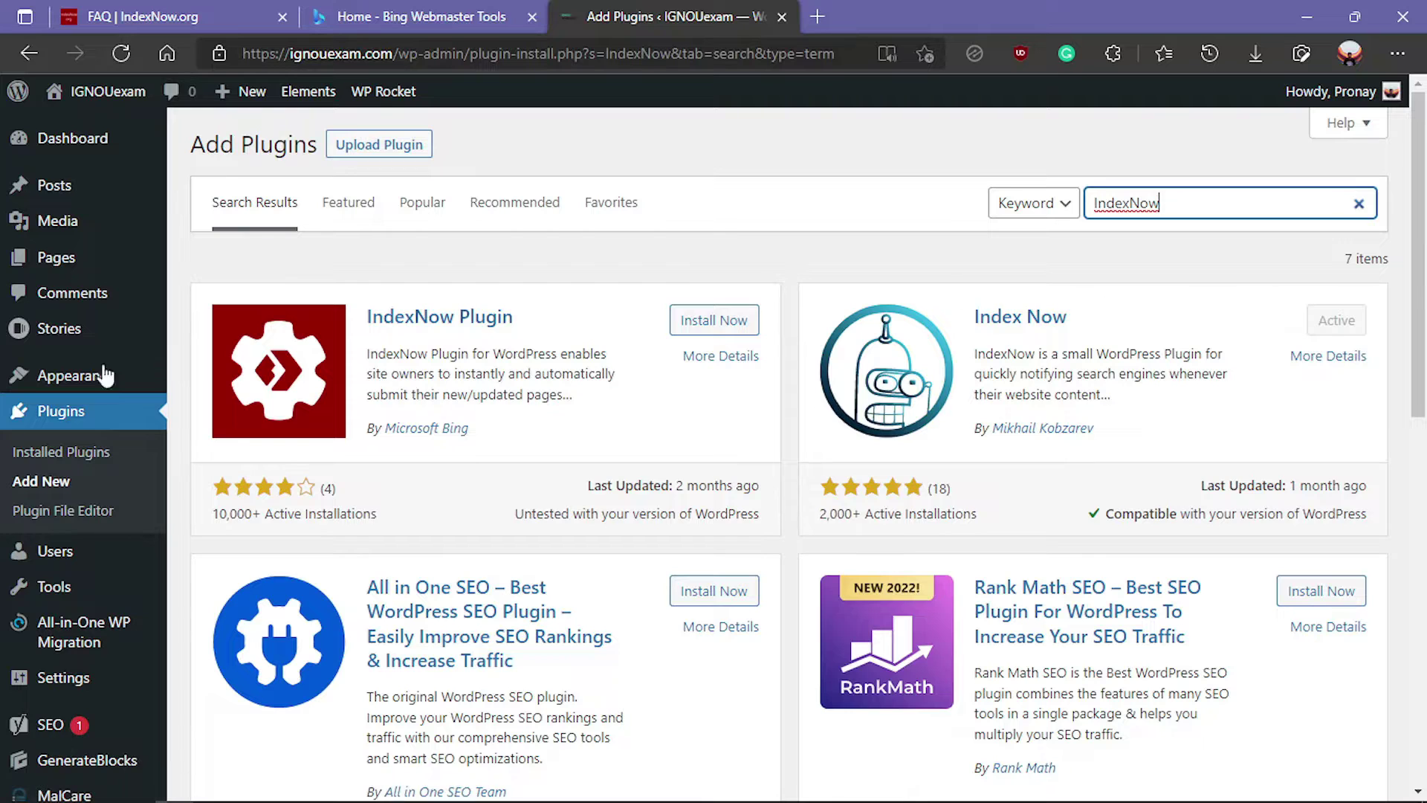
# In the IndexNow plugin's general settings, add Pages and Media to the post types and save the changes
pyautogui.moveTo(51, 724)
pyautogui.scroll(-4, 216, 446)
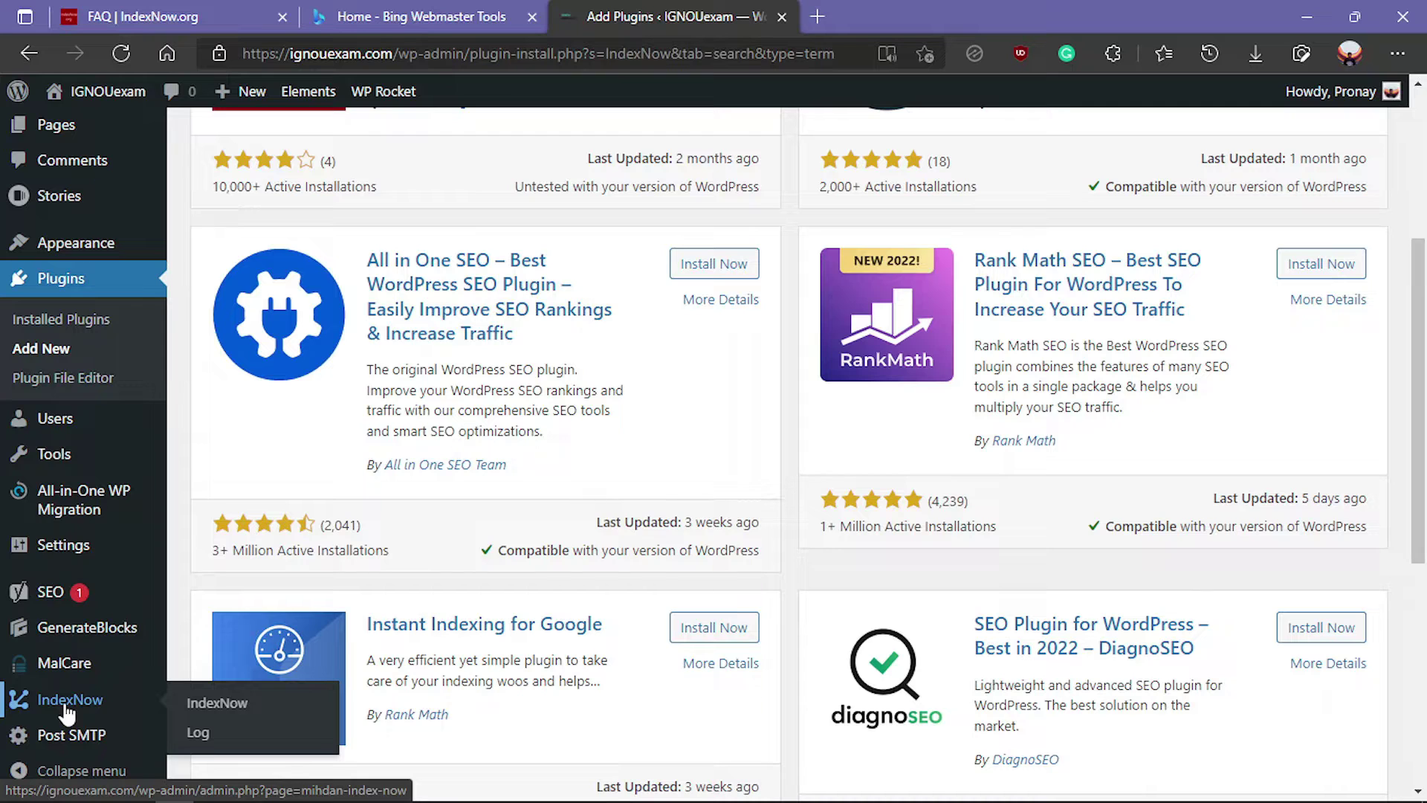
pyautogui.click(66, 712)
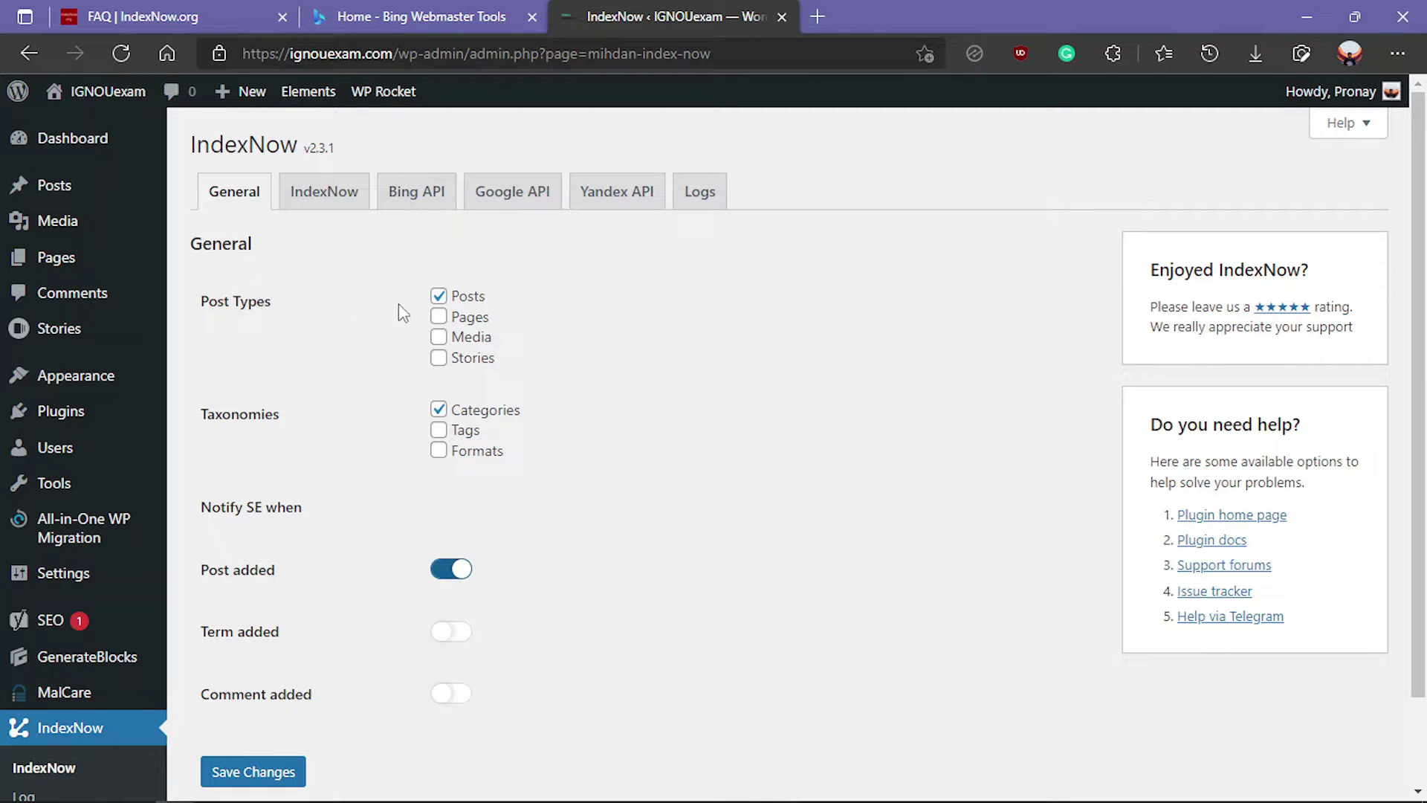
pyautogui.click(439, 318)
pyautogui.click(440, 339)
pyautogui.scroll(-2, 340, 675)
pyautogui.click(253, 671)
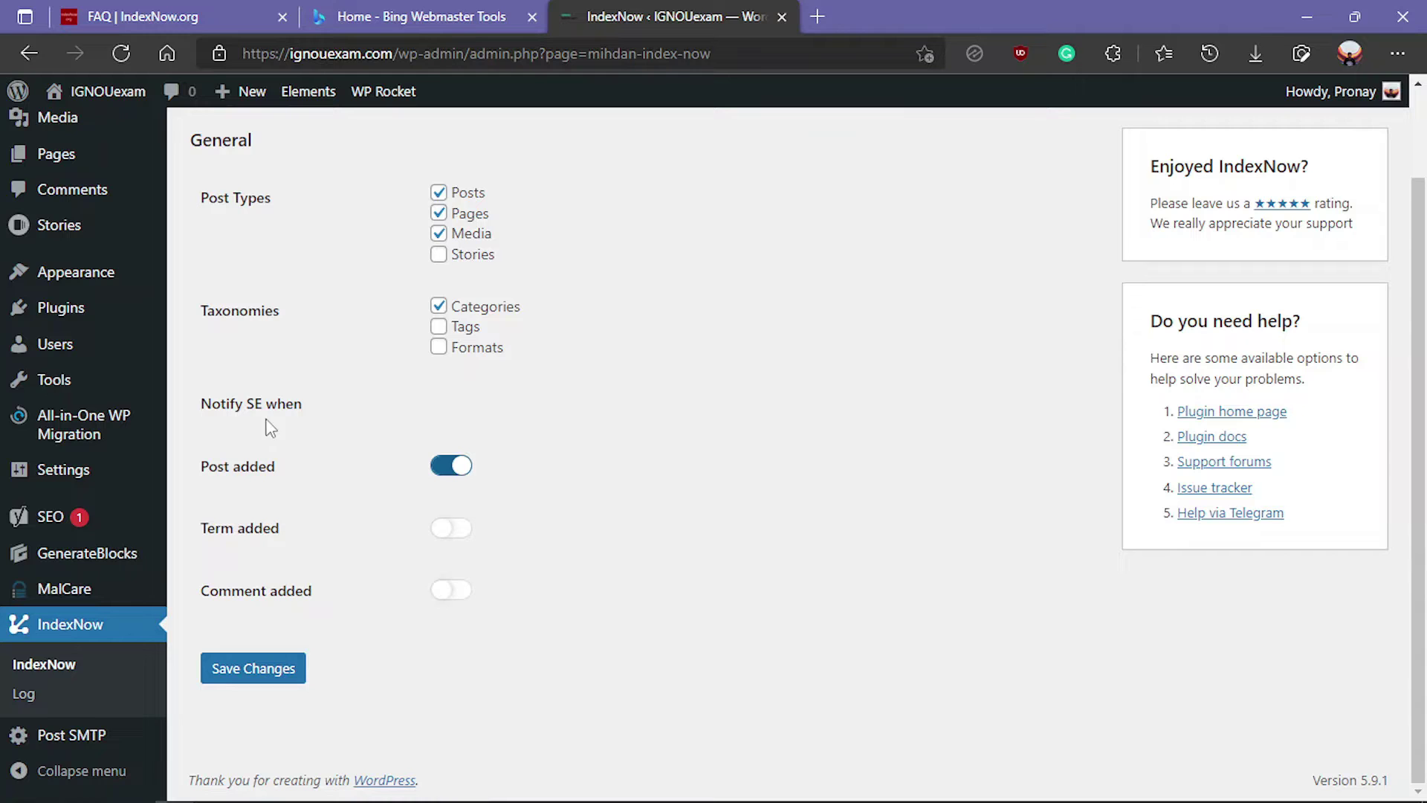
# Review the plugin's own IndexNow settings and open its Bing API settings
pyautogui.scroll(2, 478, 384)
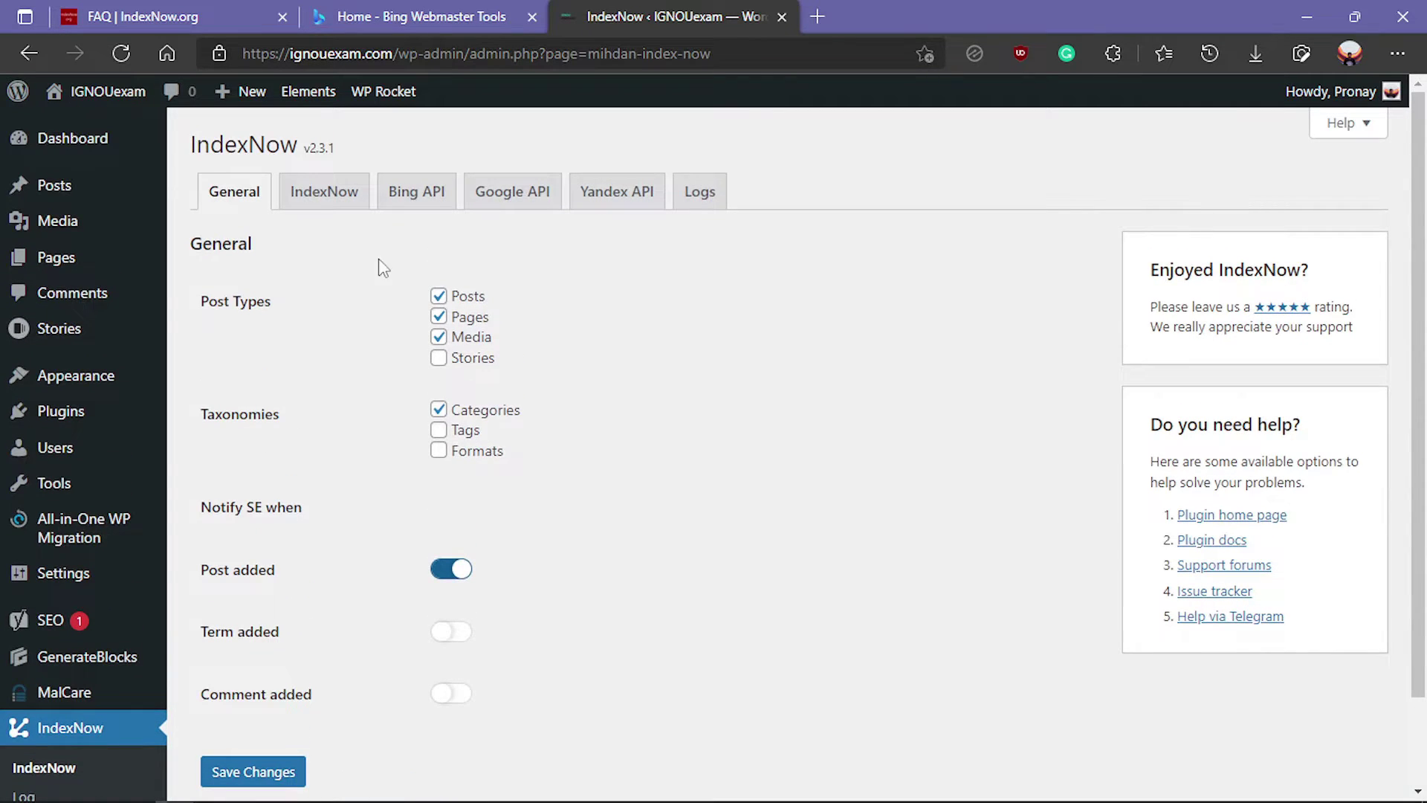
pyautogui.click(327, 200)
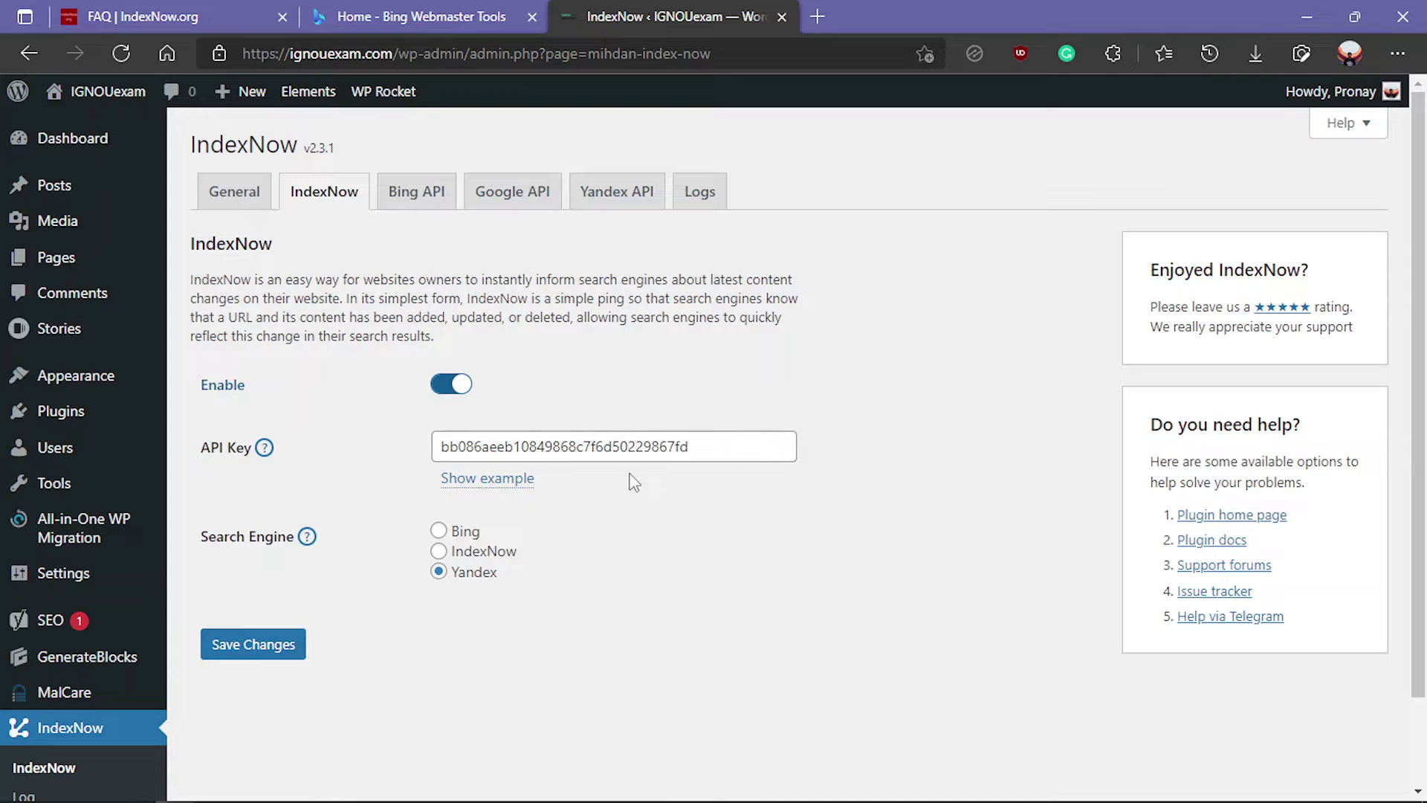
pyautogui.click(414, 205)
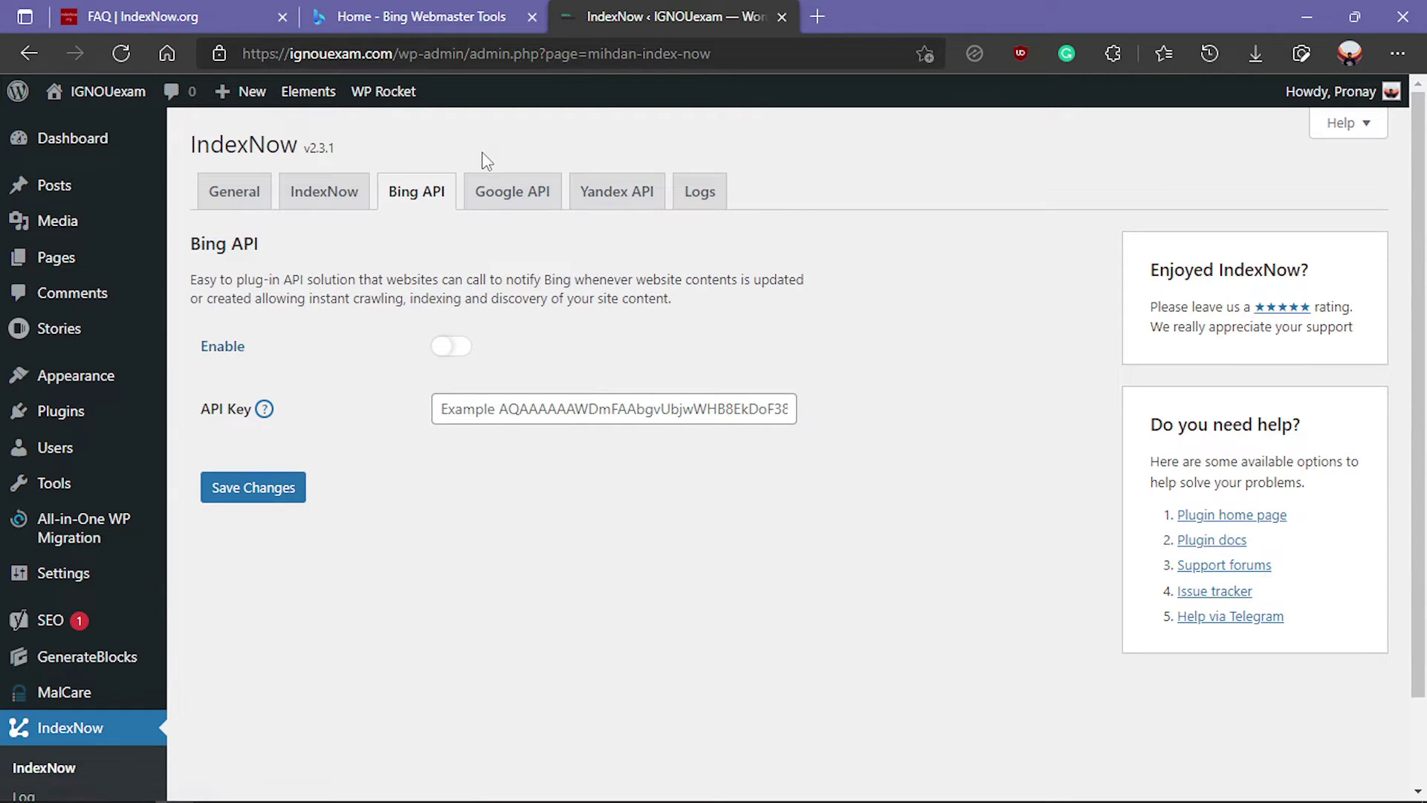
# Switch to Bing Webmaster Tools and copy the API key from the API access settings
pyautogui.moveTo(433, 9); pyautogui.dragTo(747, 9)
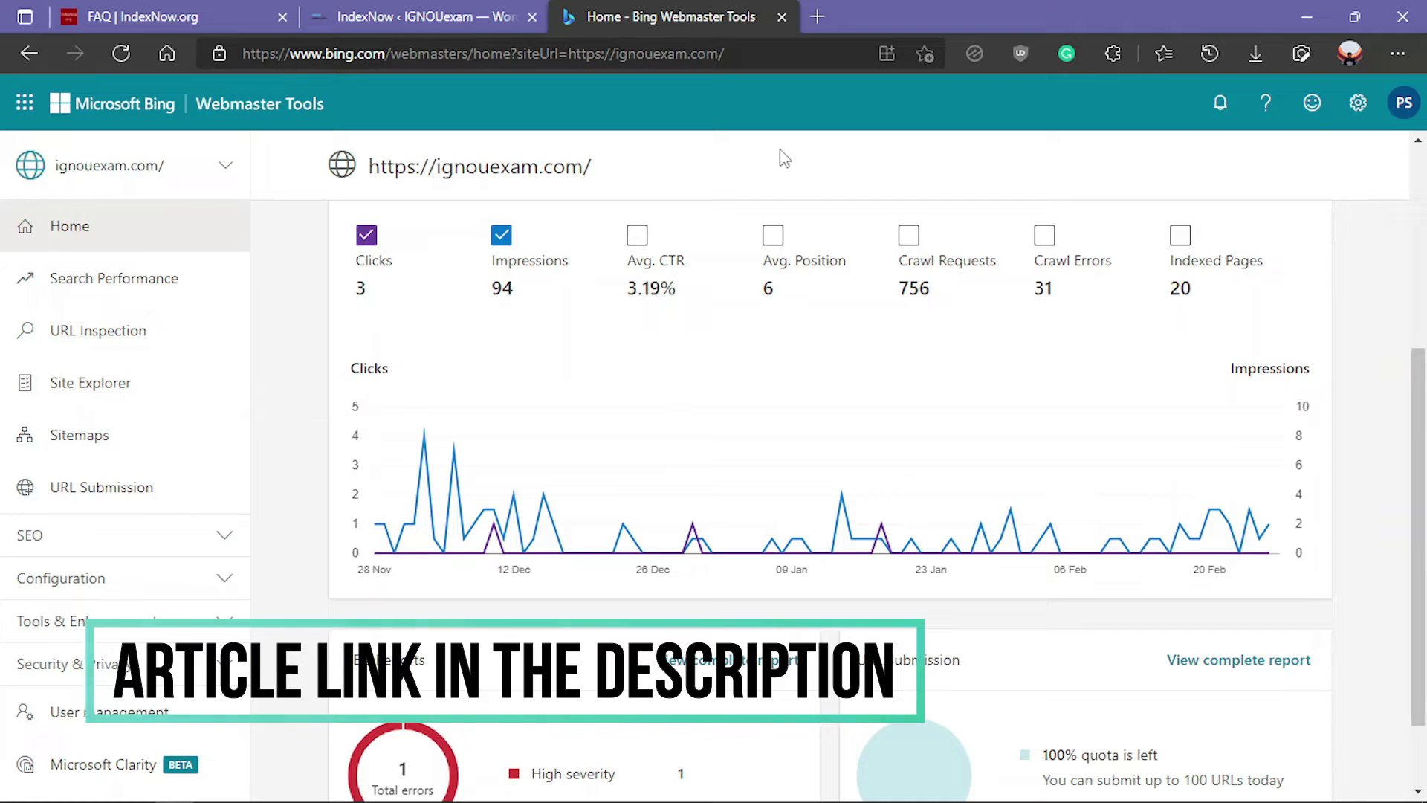
pyautogui.scroll(5, 592, 192)
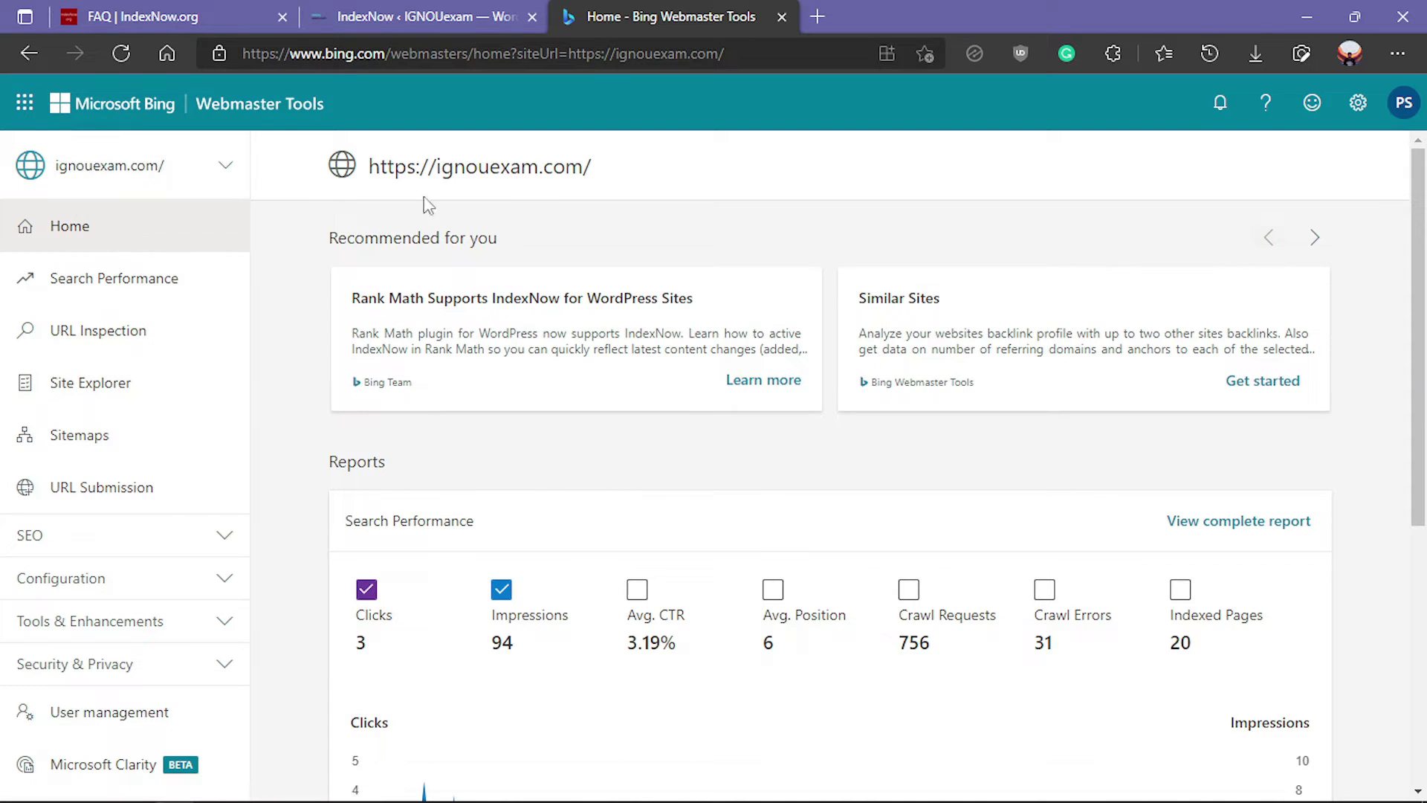
pyautogui.click(1355, 113)
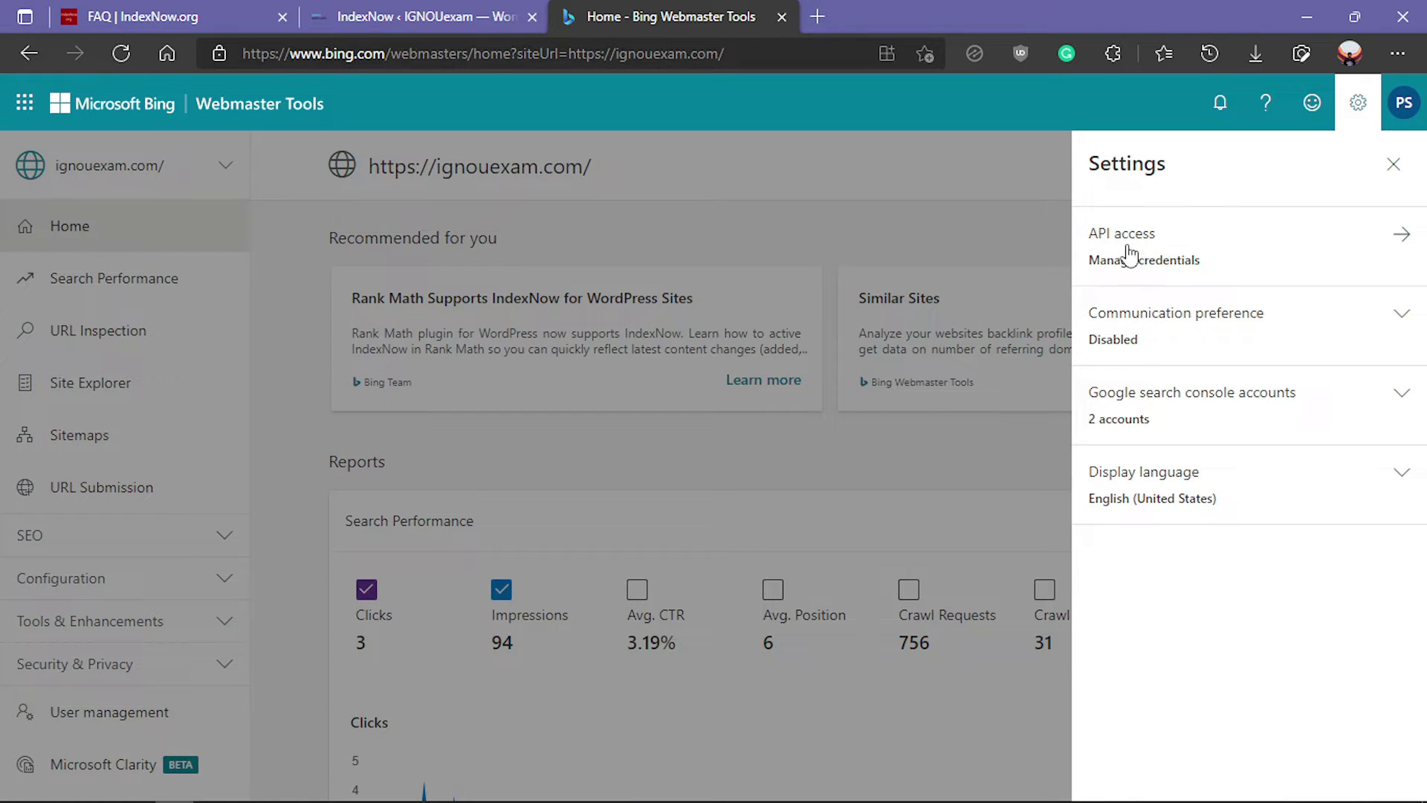
pyautogui.click(1276, 261)
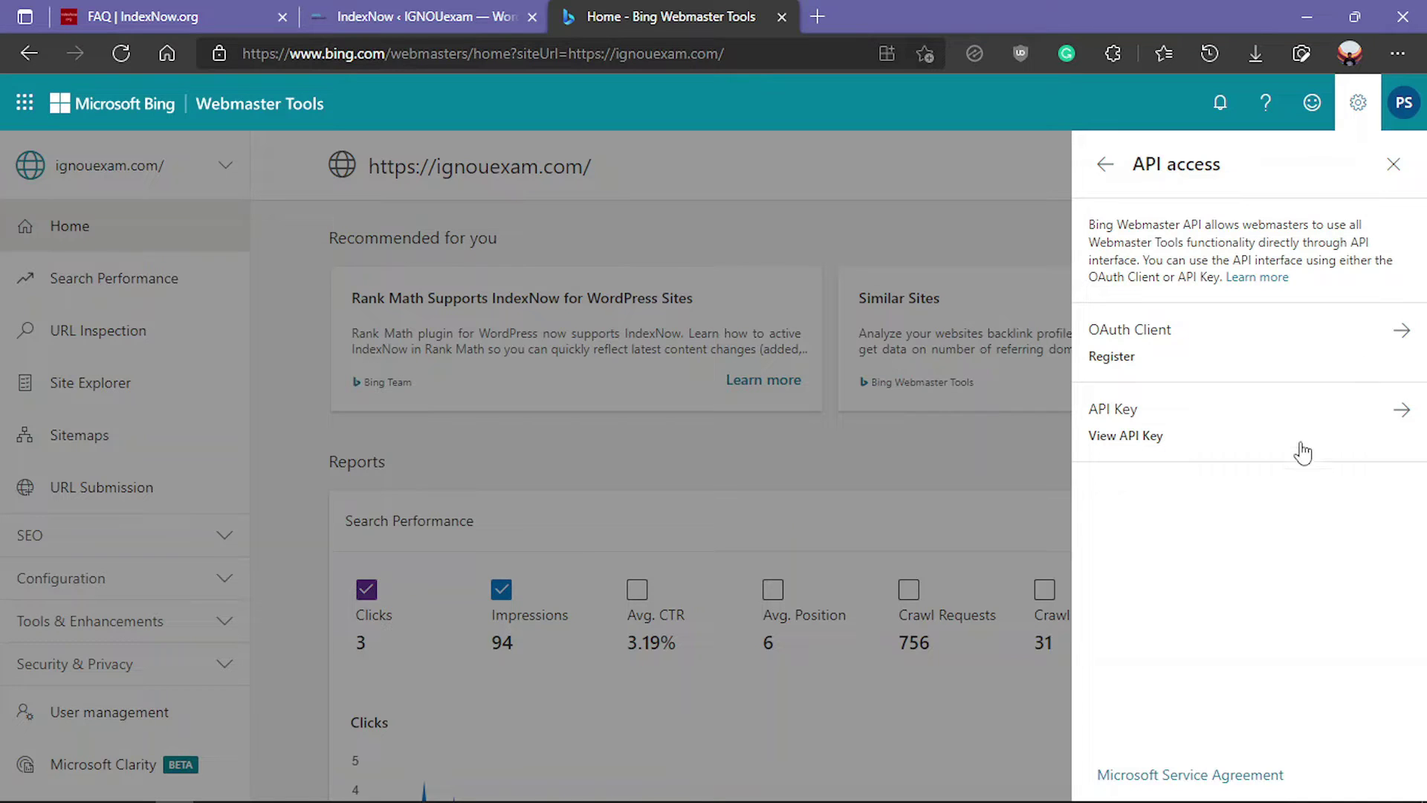
pyautogui.click(1260, 438)
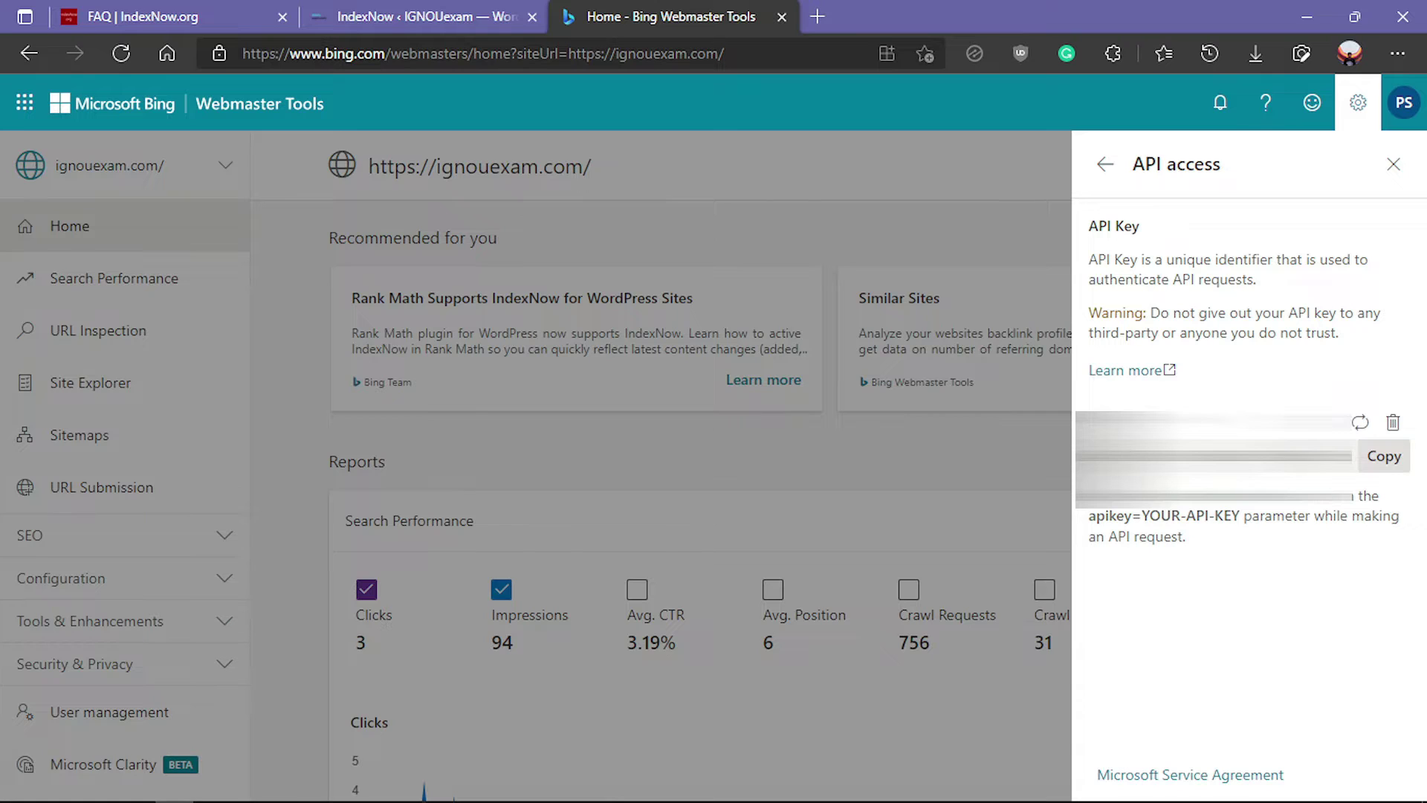
pyautogui.click(1387, 464)
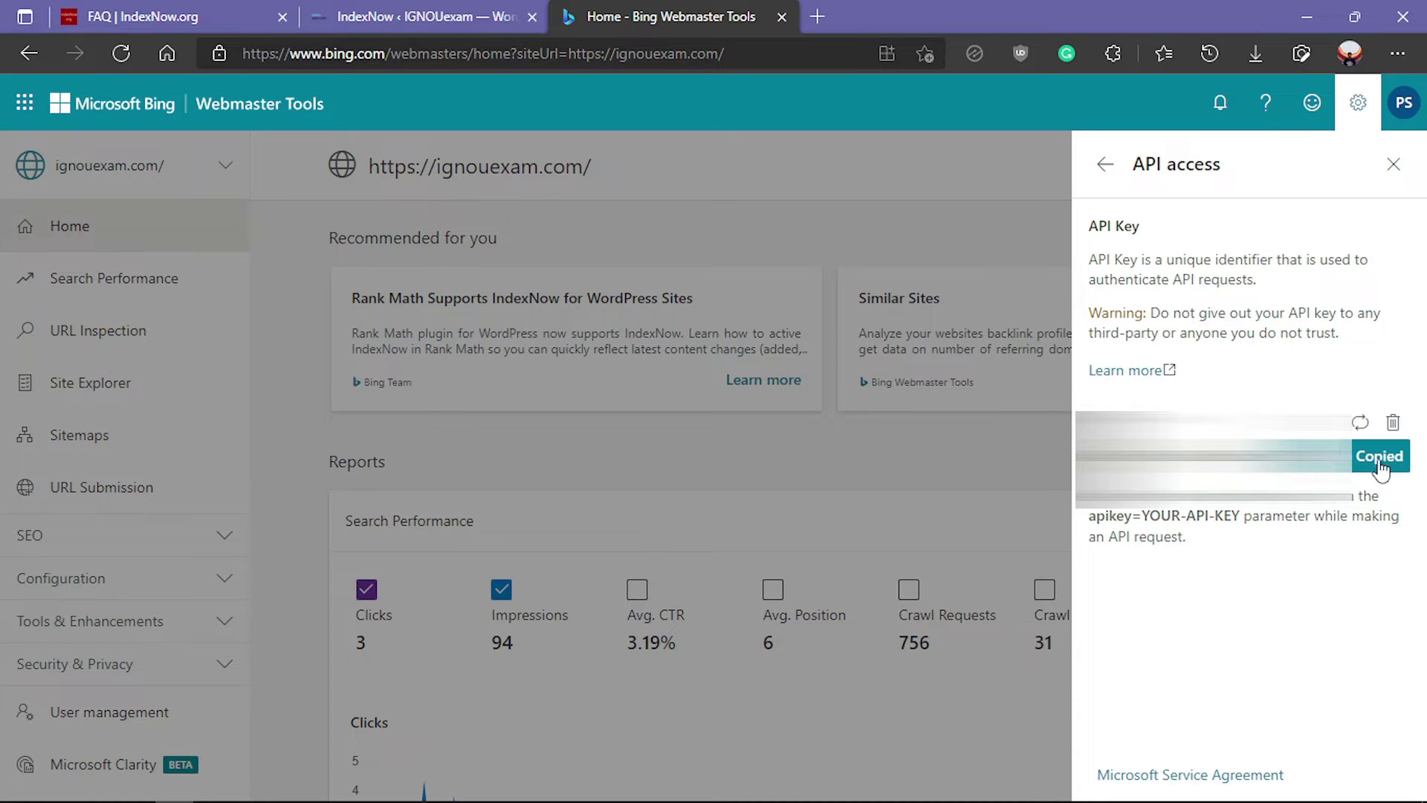
# Back in the WordPress IndexNow plugin, enable the Bing API, paste the copied API key, and save the changes
pyautogui.click(440, 10)
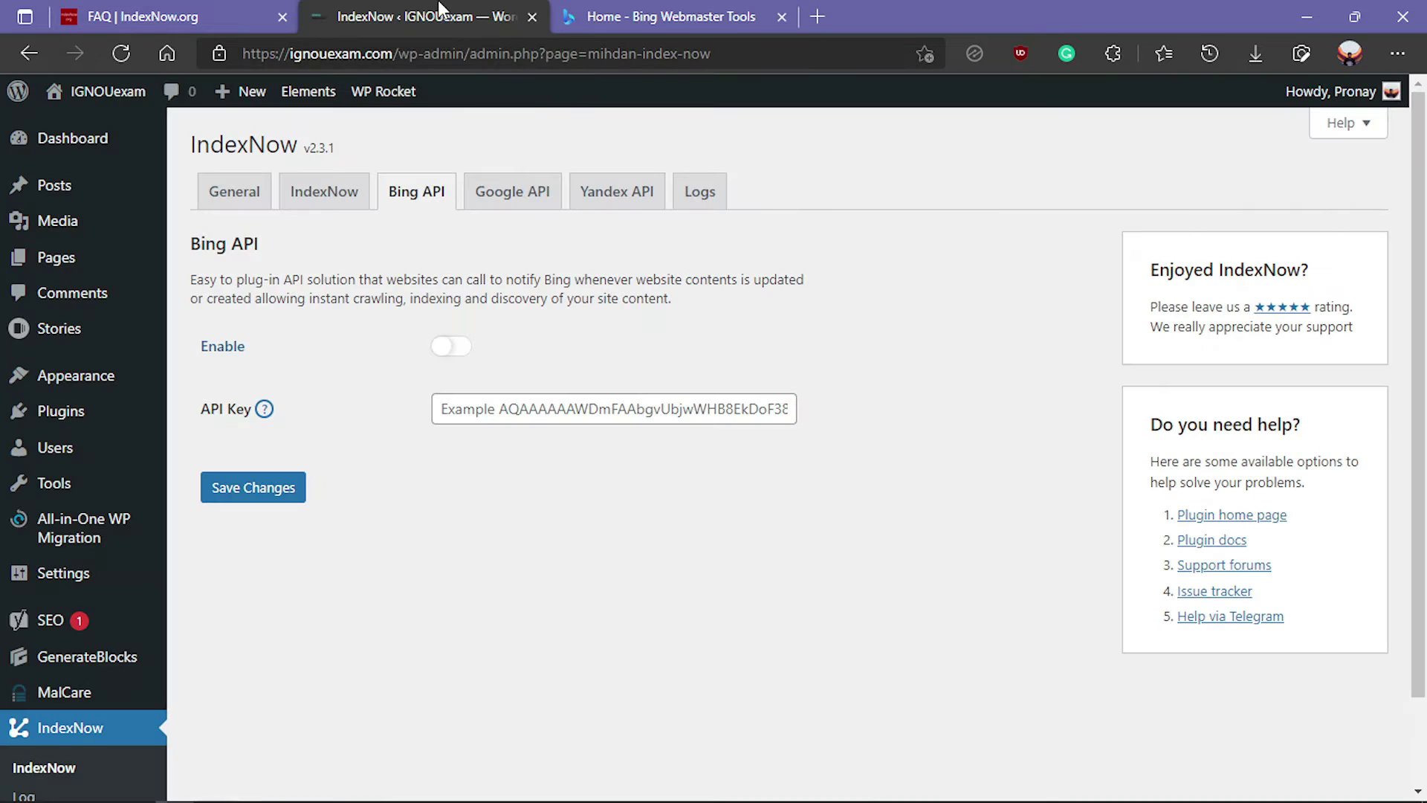
pyautogui.click(593, 415)
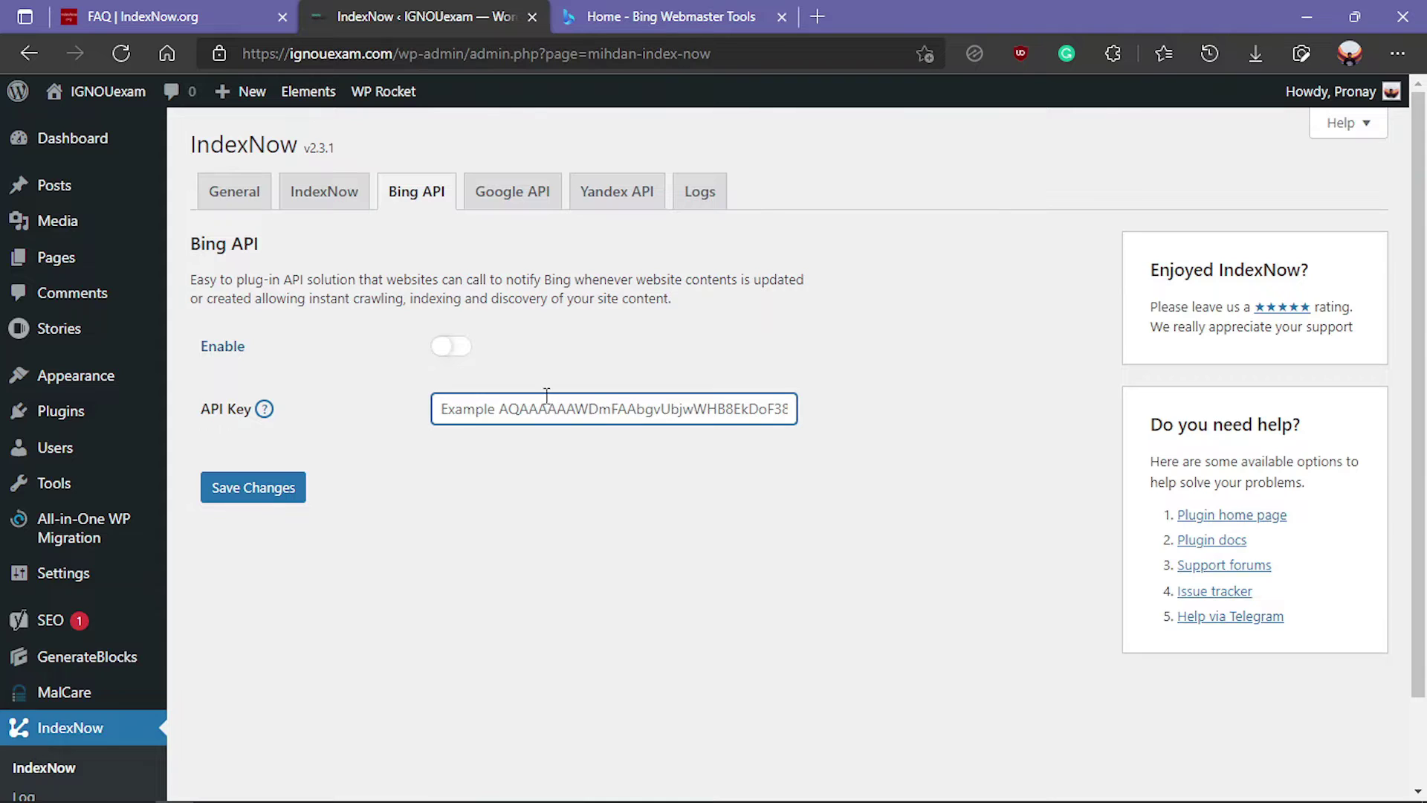
pyautogui.click(445, 347)
pyautogui.click(502, 406)
pyautogui.hotkey('ctrl', 'v')
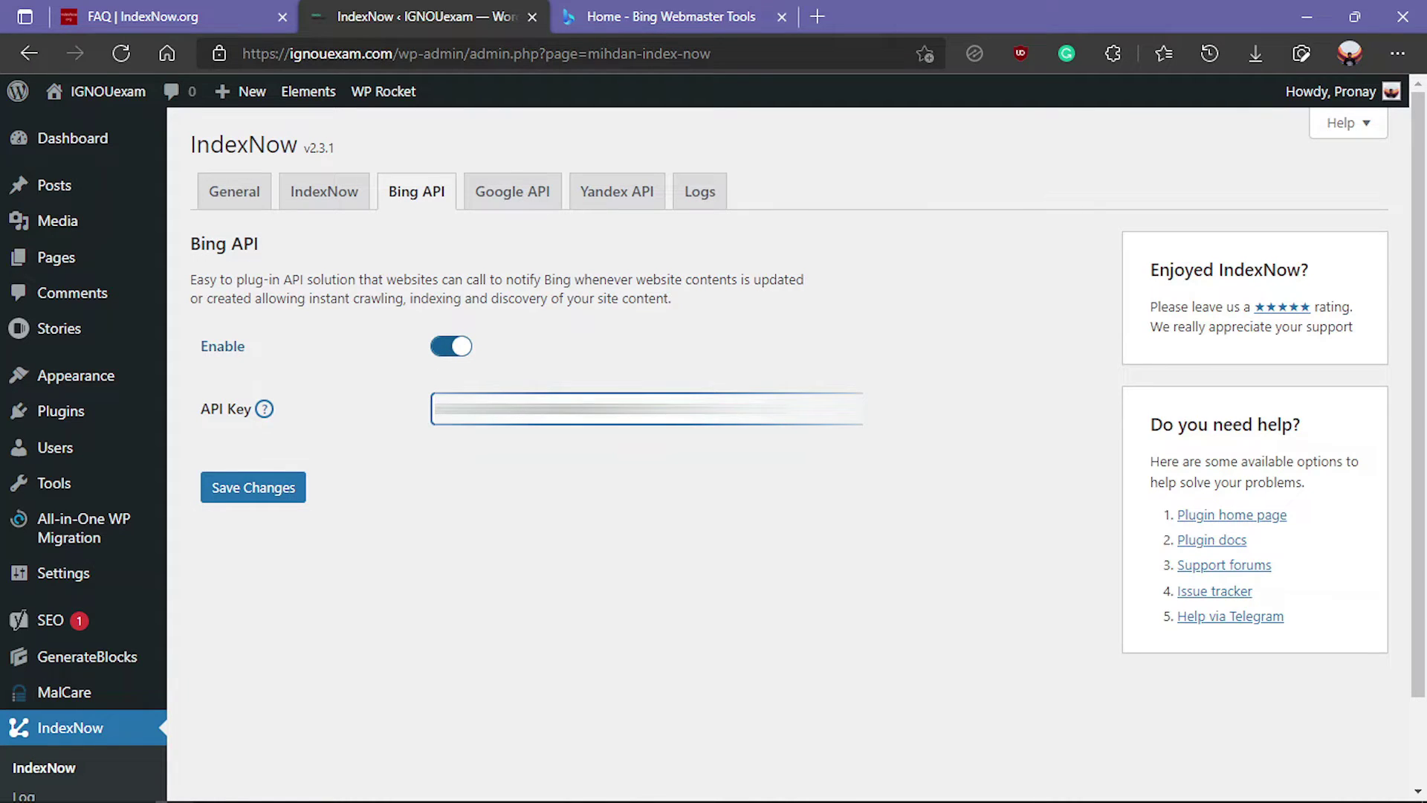
pyautogui.click(268, 490)
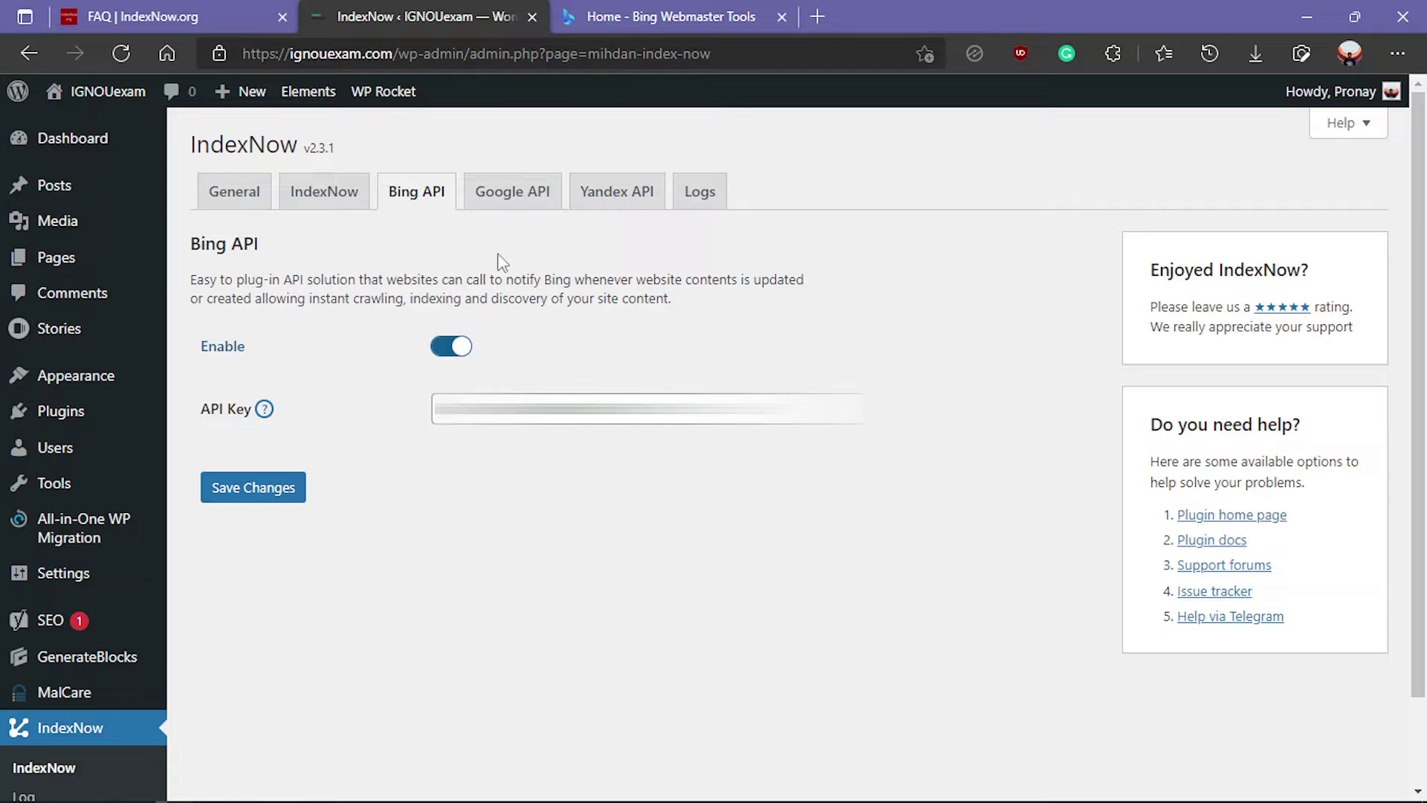
# Open the plugin's Google API settings and look over the site's overview in Google Search Console
pyautogui.click(511, 199)
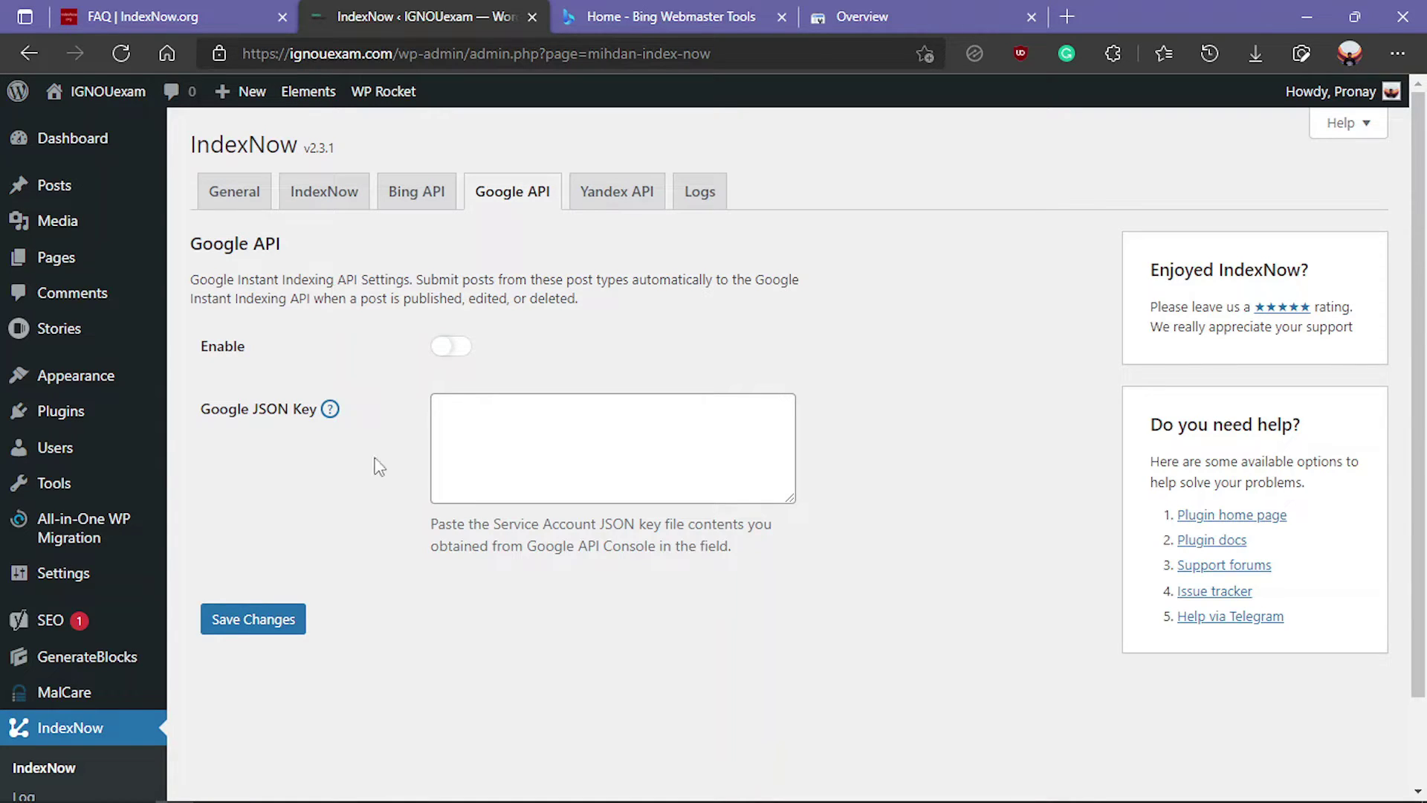
pyautogui.click(871, 12)
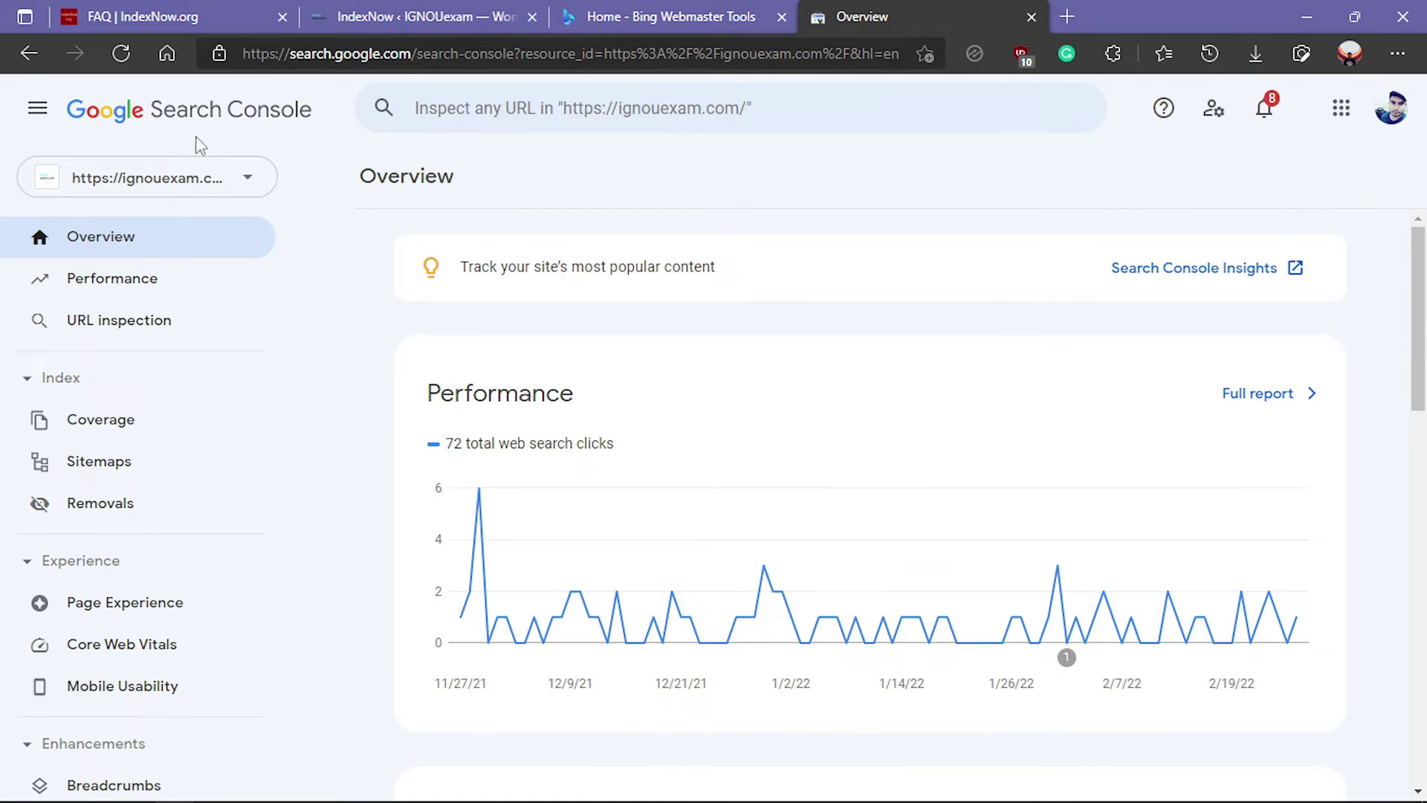
pyautogui.scroll(-4, 304, 215)
pyautogui.hotkey('alt', 'Left')
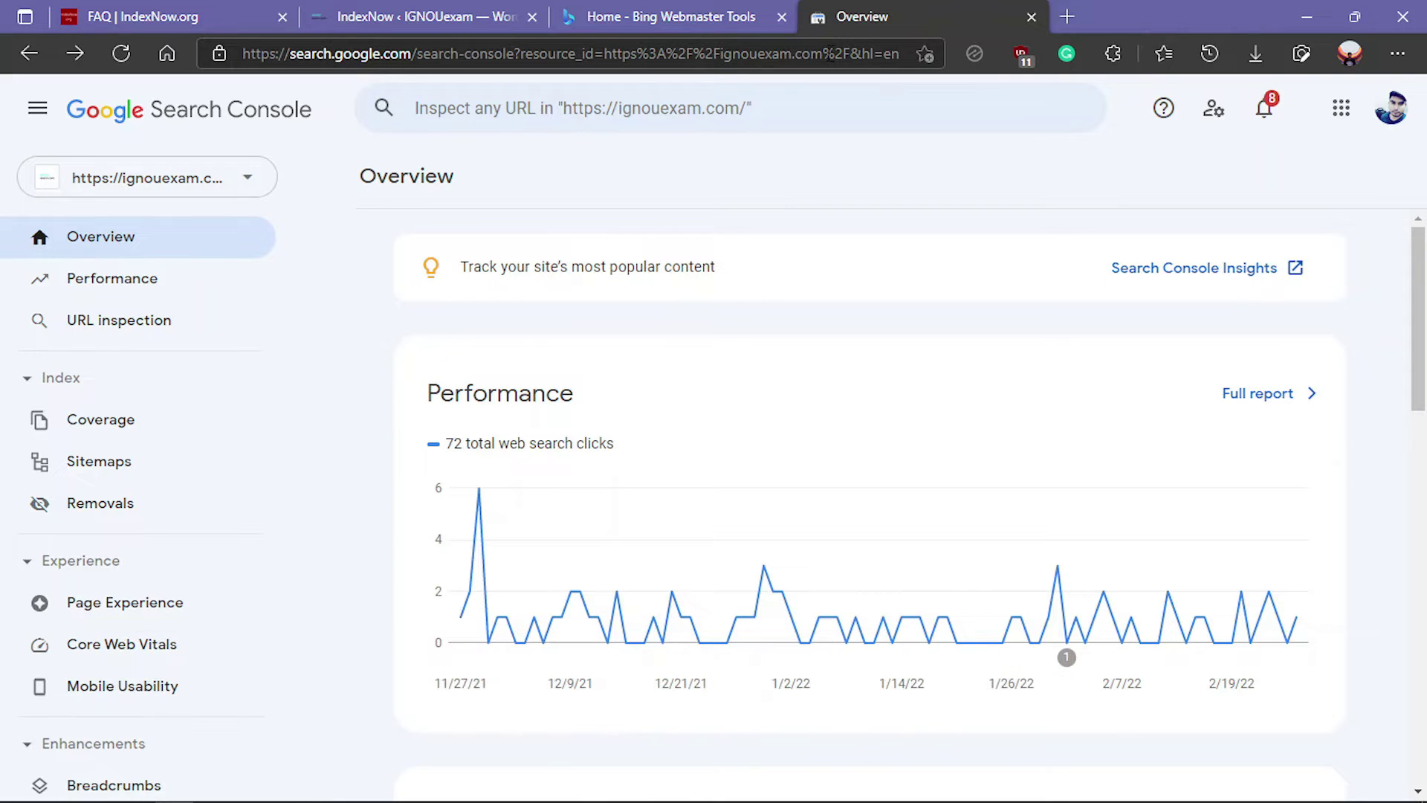
# Back in the WordPress plugin, enable the Google API and read the help on obtaining the Google JSON key
pyautogui.click(427, 16)
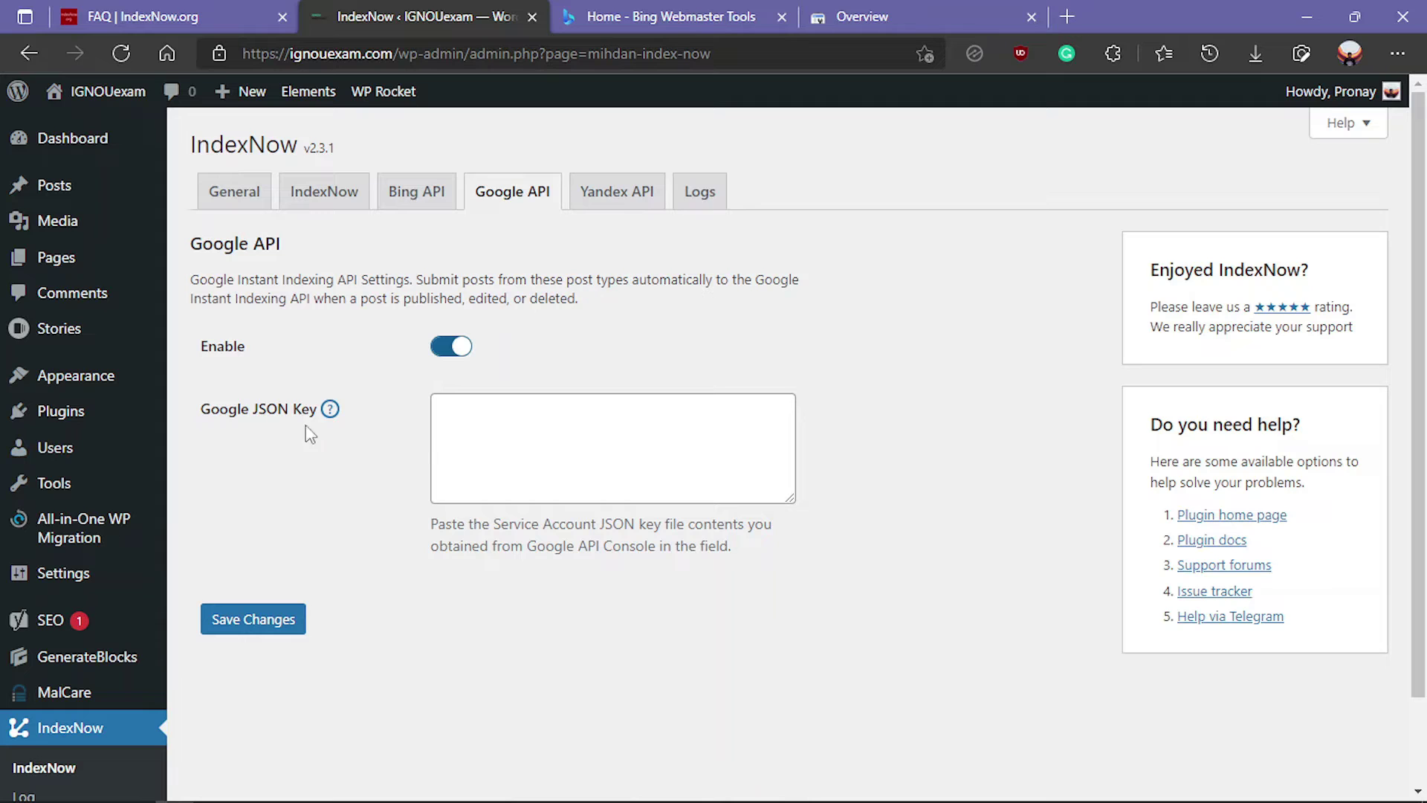
pyautogui.click(552, 442)
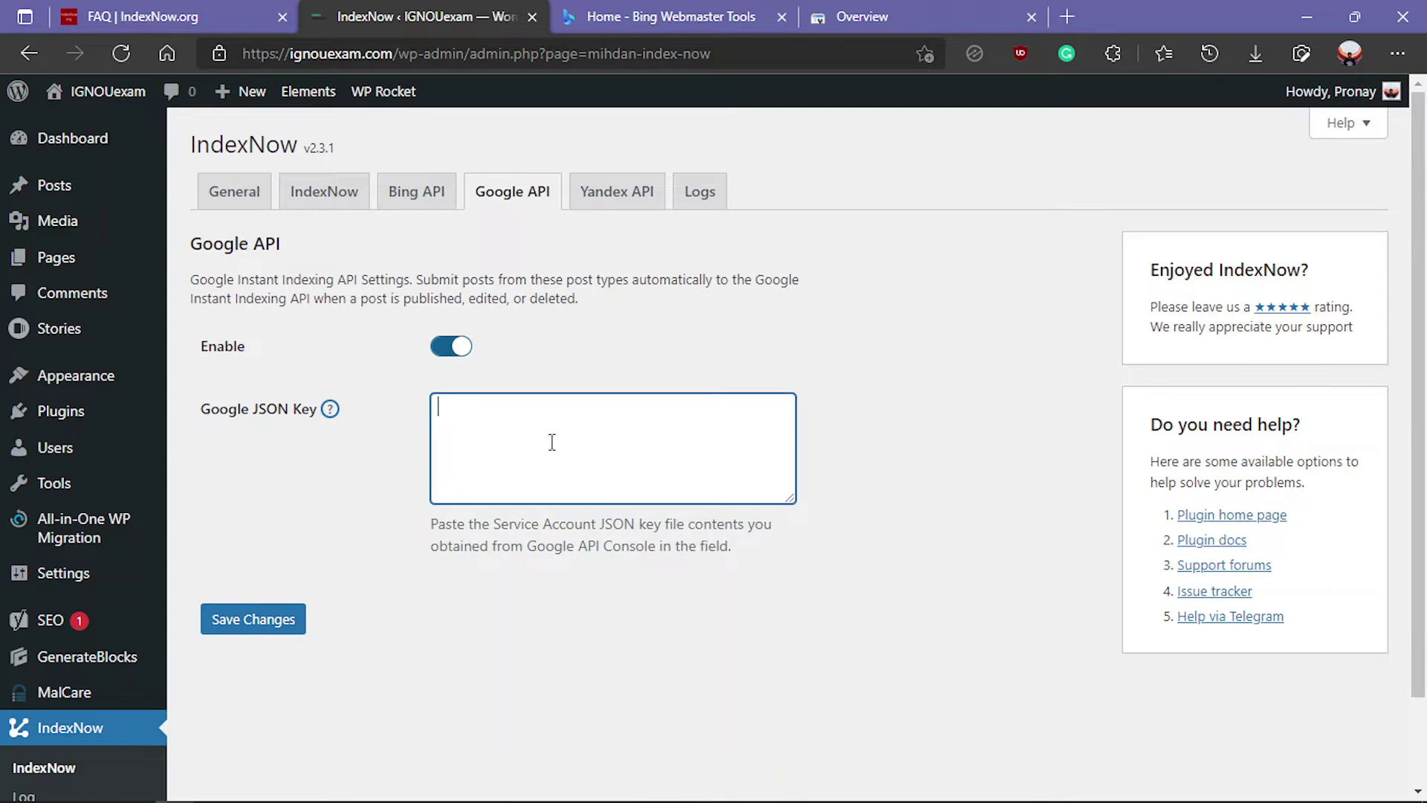
pyautogui.click(331, 411)
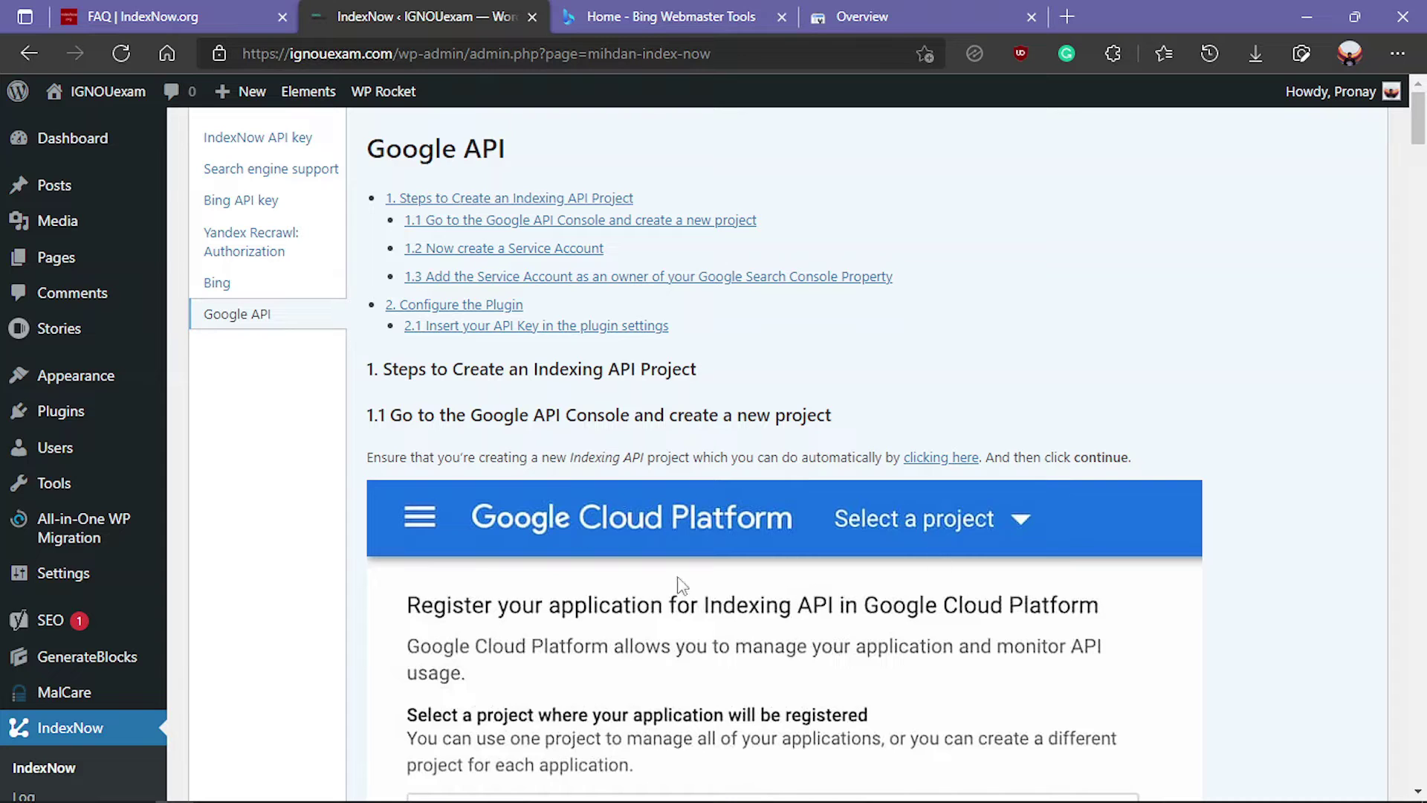
pyautogui.scroll(-1, 933, 553)
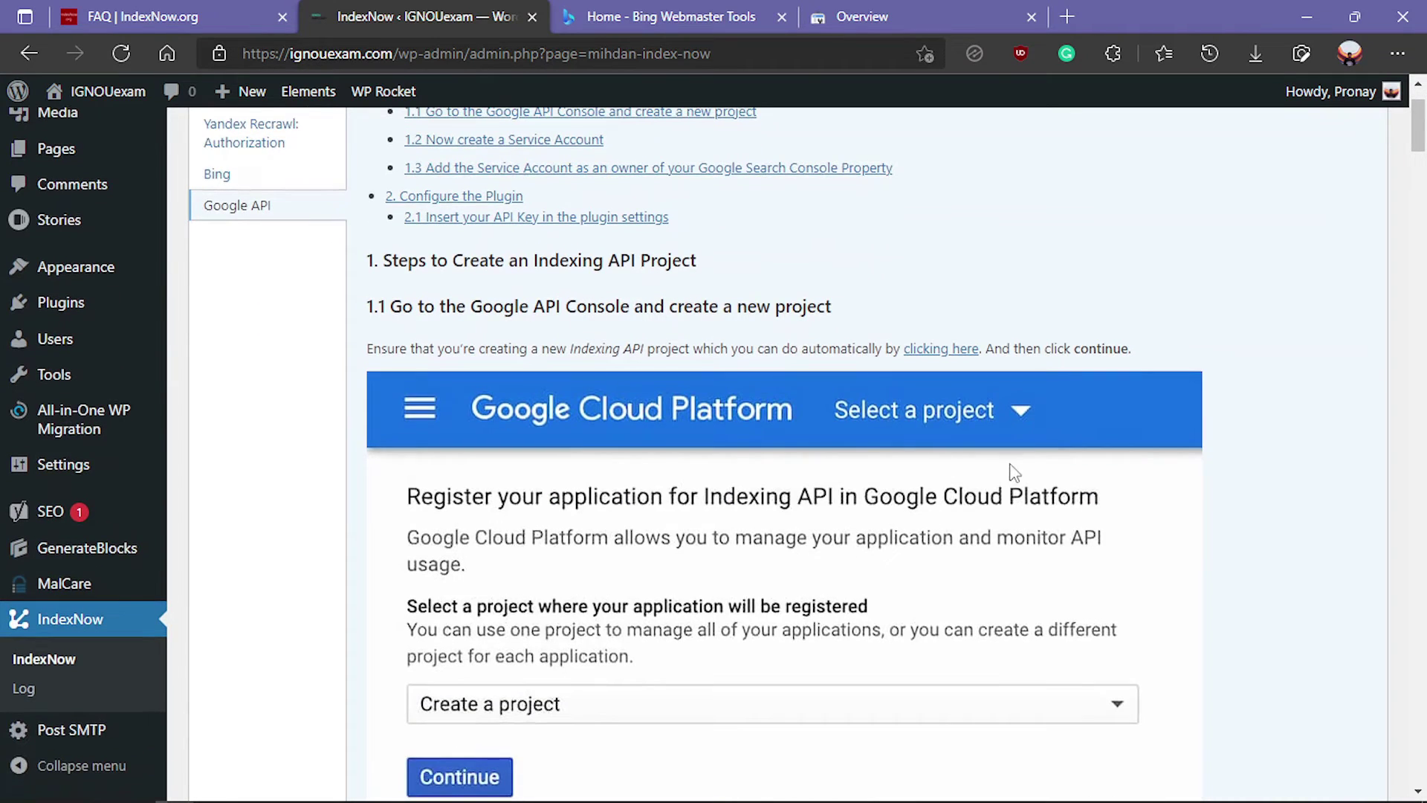
pyautogui.scroll(-2, 1015, 472)
pyautogui.scroll(-1, 668, 528)
pyautogui.scroll(4, 732, 646)
# Follow the guide's link to Google Cloud Platform and enable the Indexing API for My Project
pyautogui.keyDown('ctrl'); pyautogui.click(951, 460); pyautogui.keyUp('ctrl')
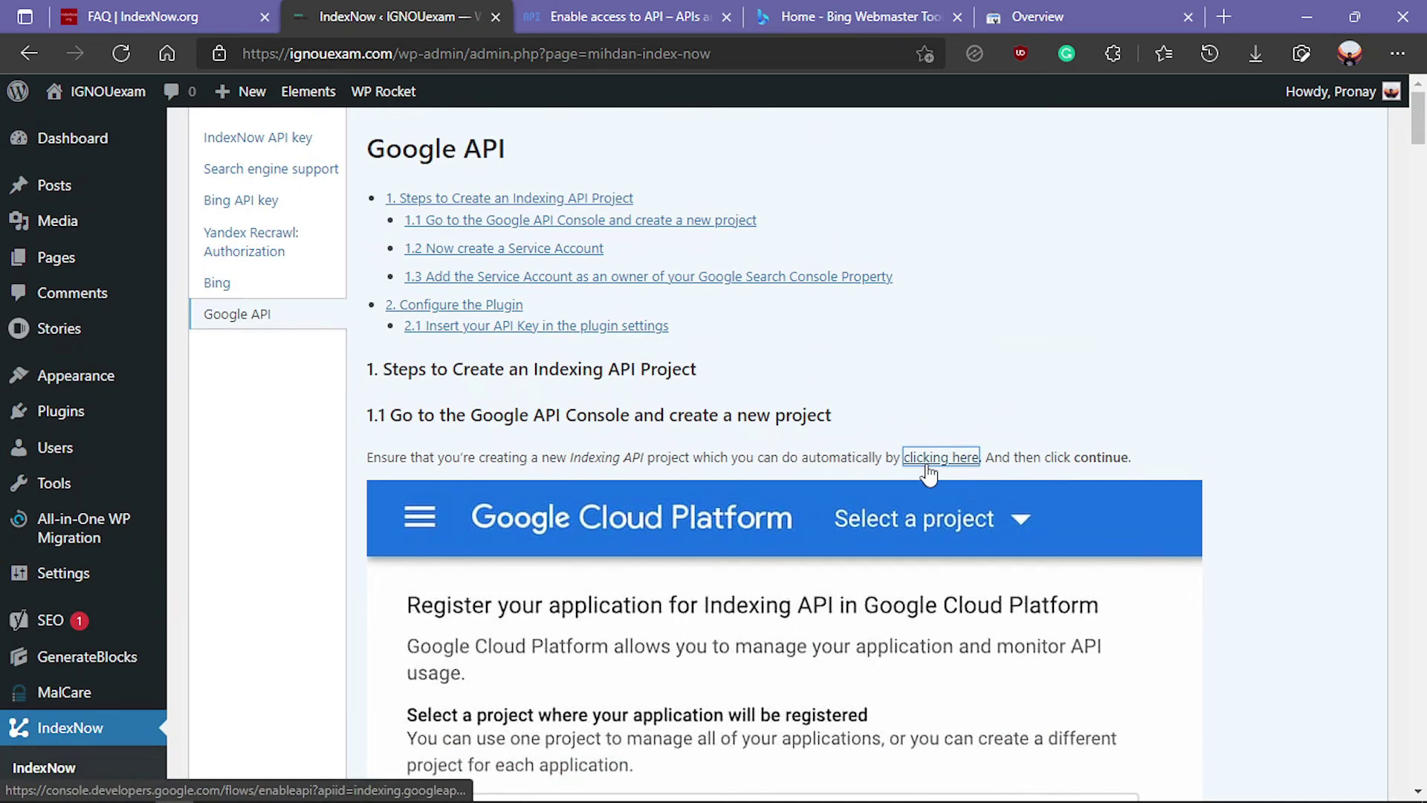
pyautogui.click(272, 325)
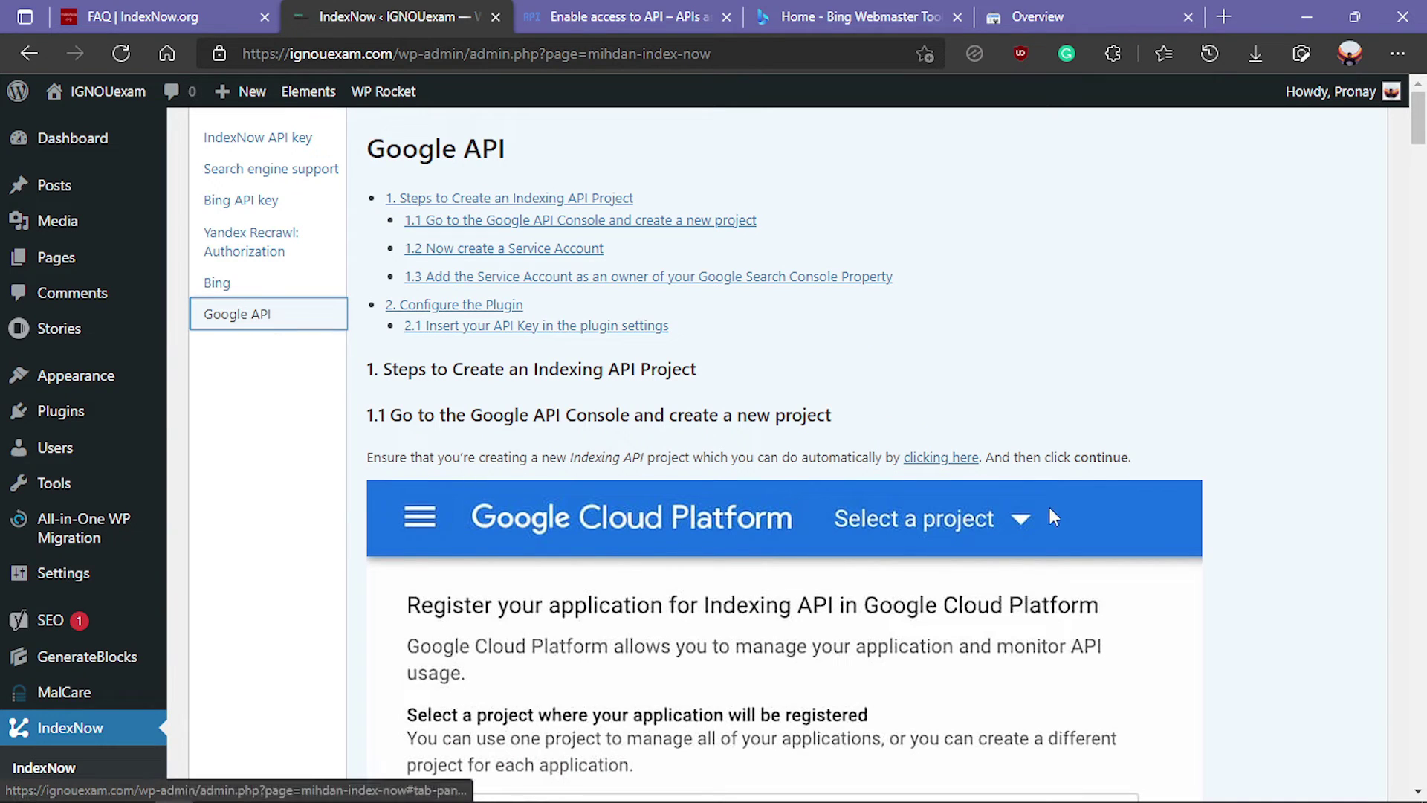
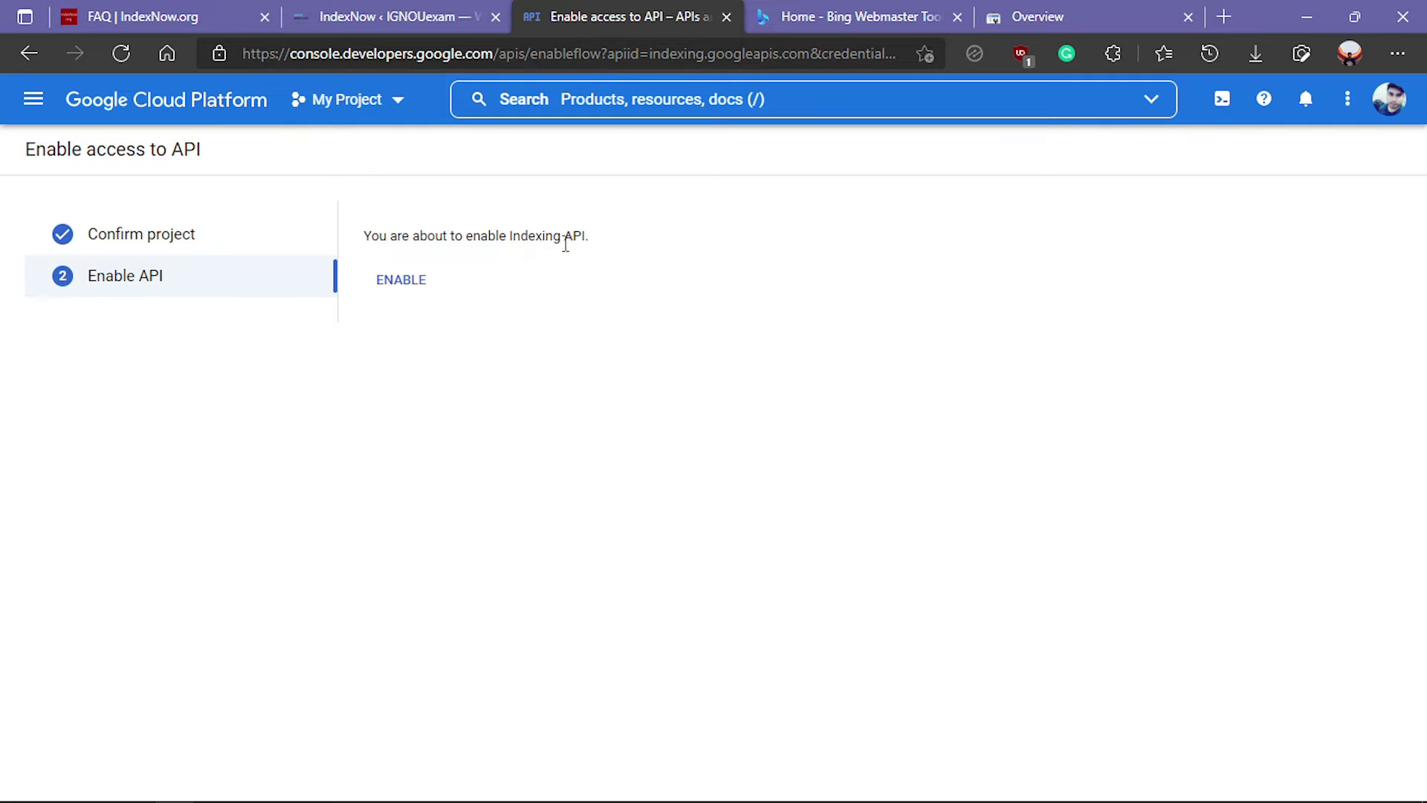
pyautogui.click(401, 282)
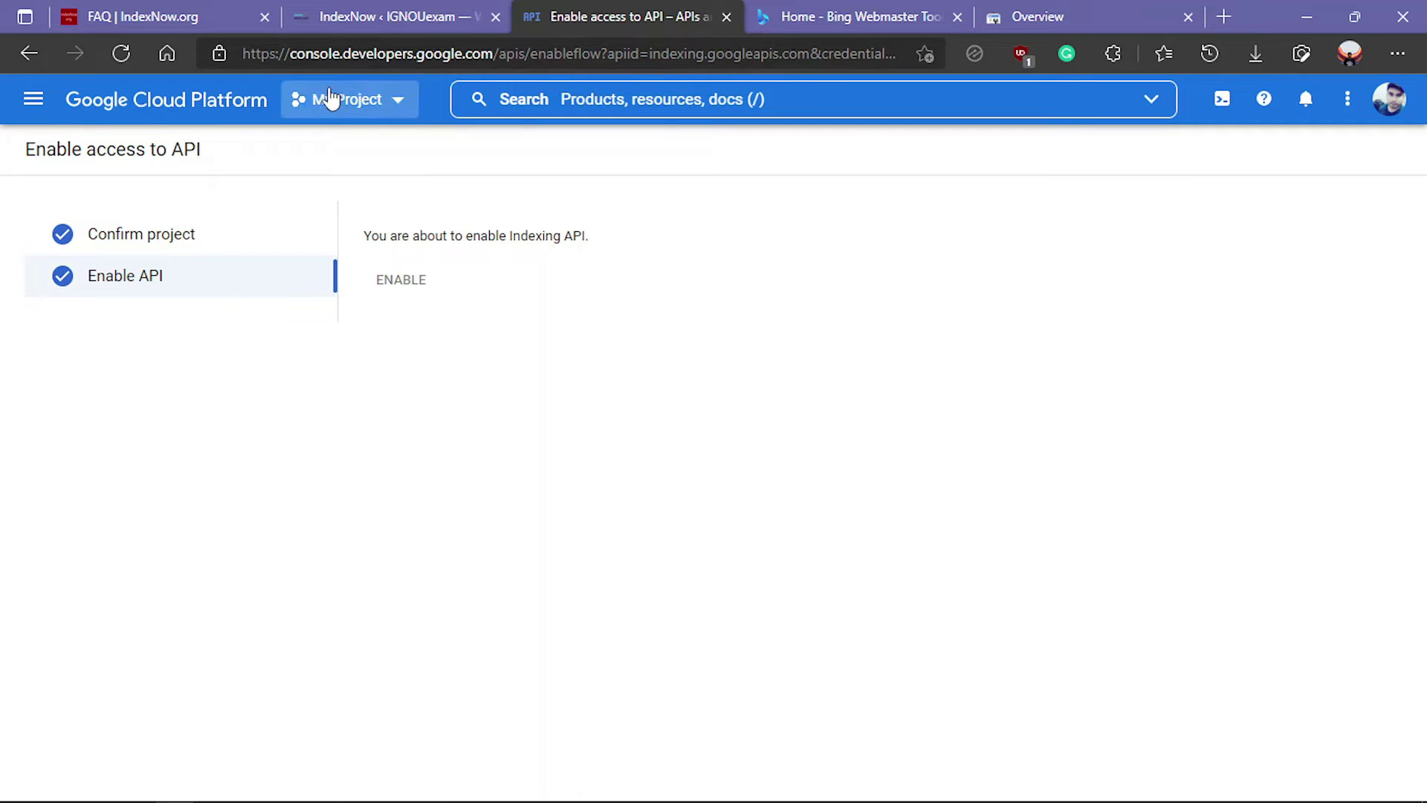
# Open the Service accounts page under IAM and admin for My Project
pyautogui.click(31, 104)
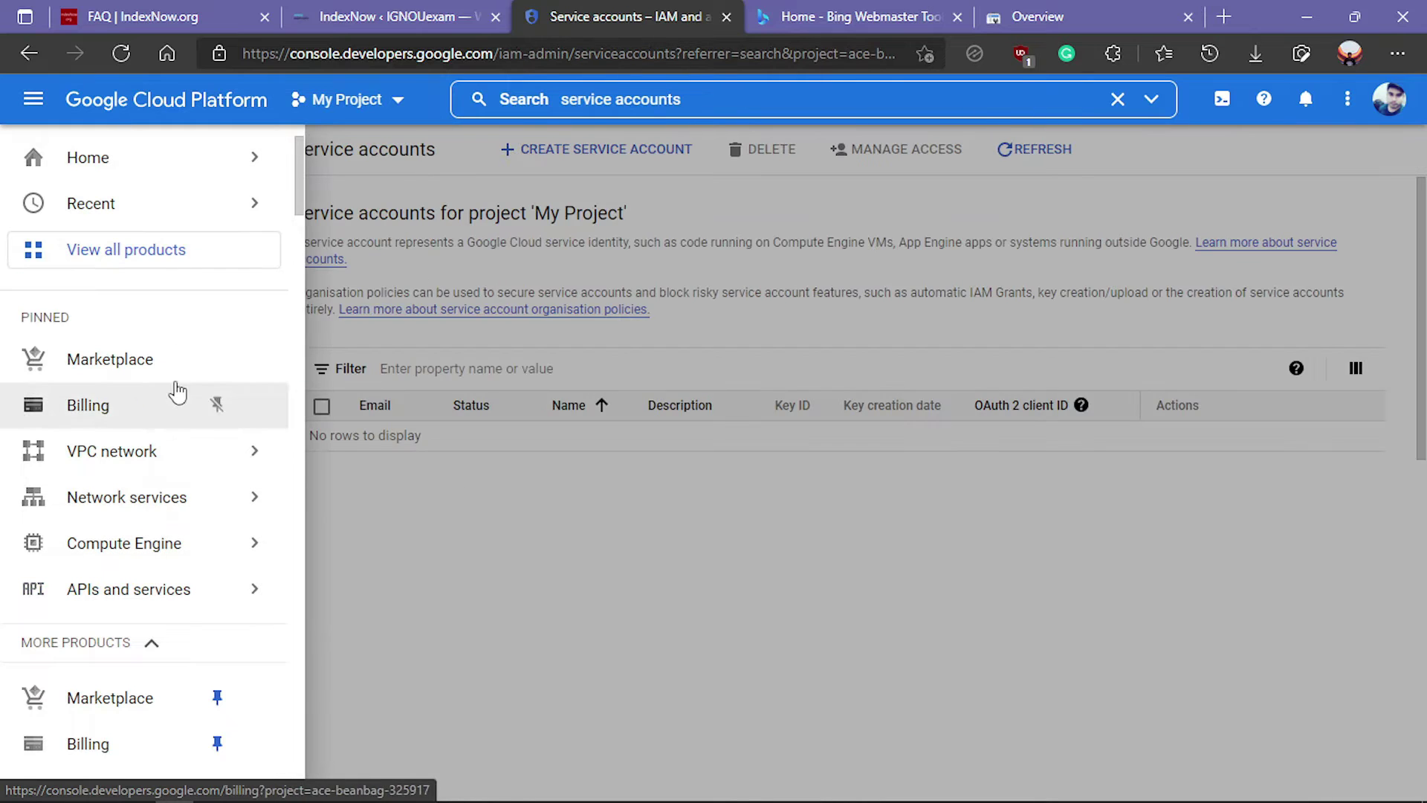
pyautogui.scroll(-1, 181, 595)
pyautogui.scroll(-2, 181, 595)
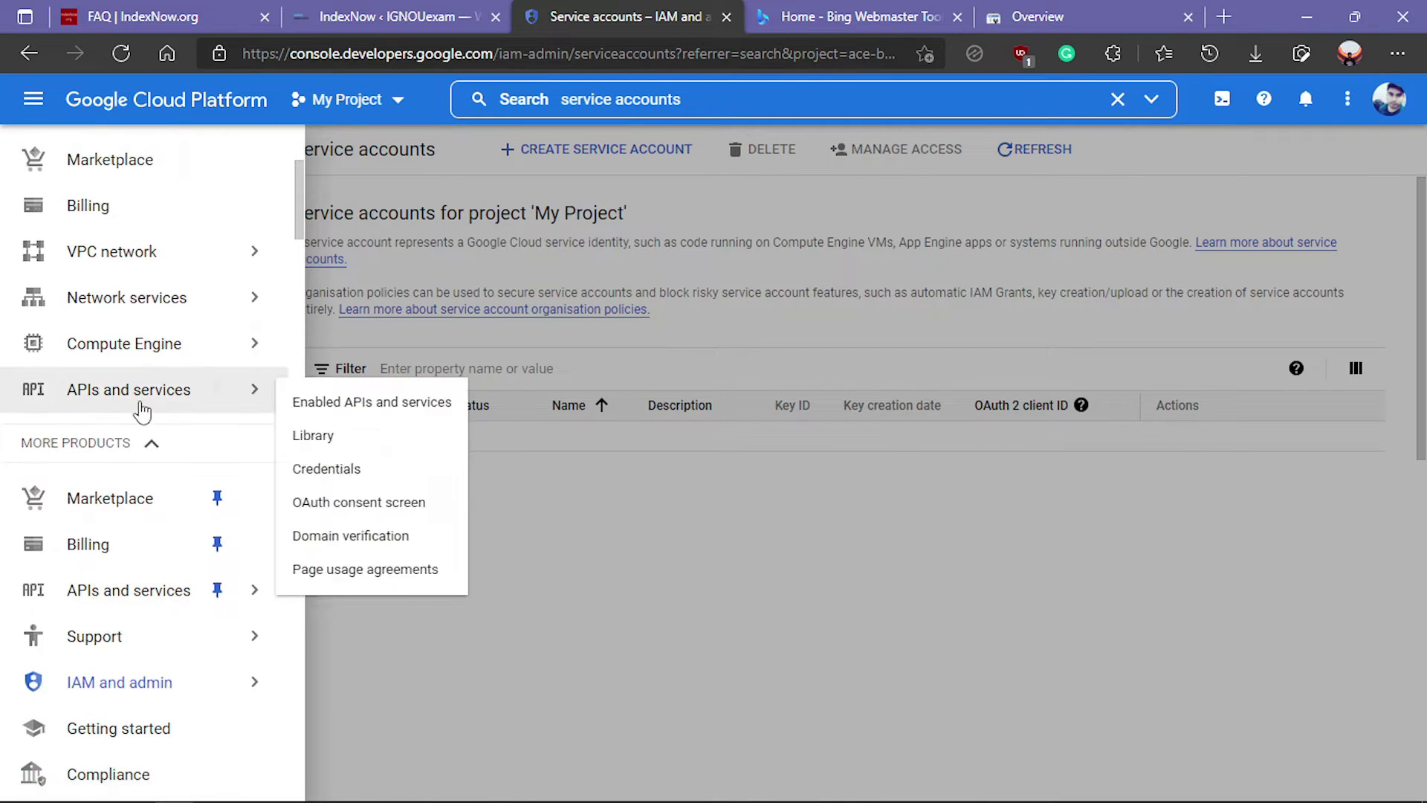
pyautogui.scroll(-3, 141, 408)
pyautogui.moveTo(140, 486)
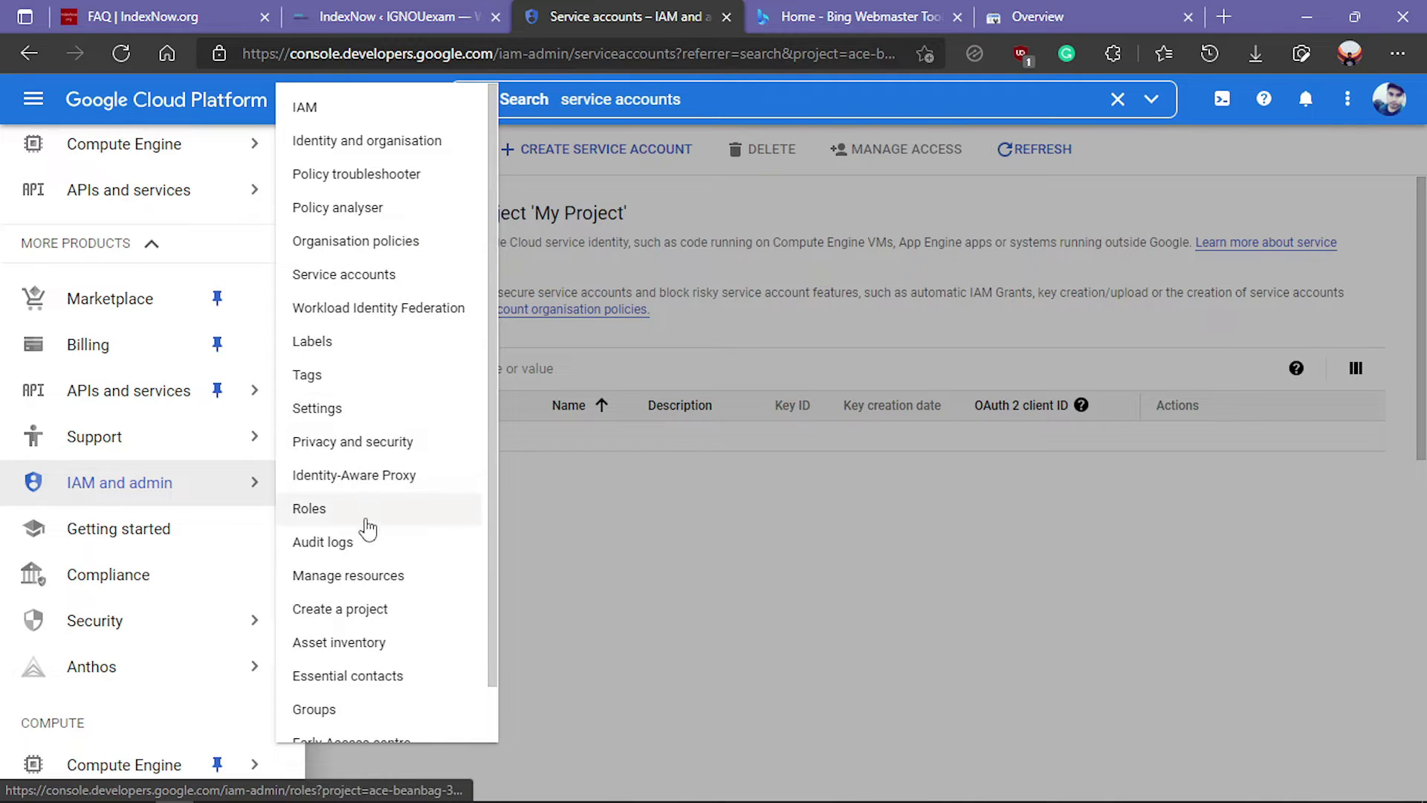
pyautogui.scroll(-1, 370, 543)
pyautogui.scroll(1, 370, 677)
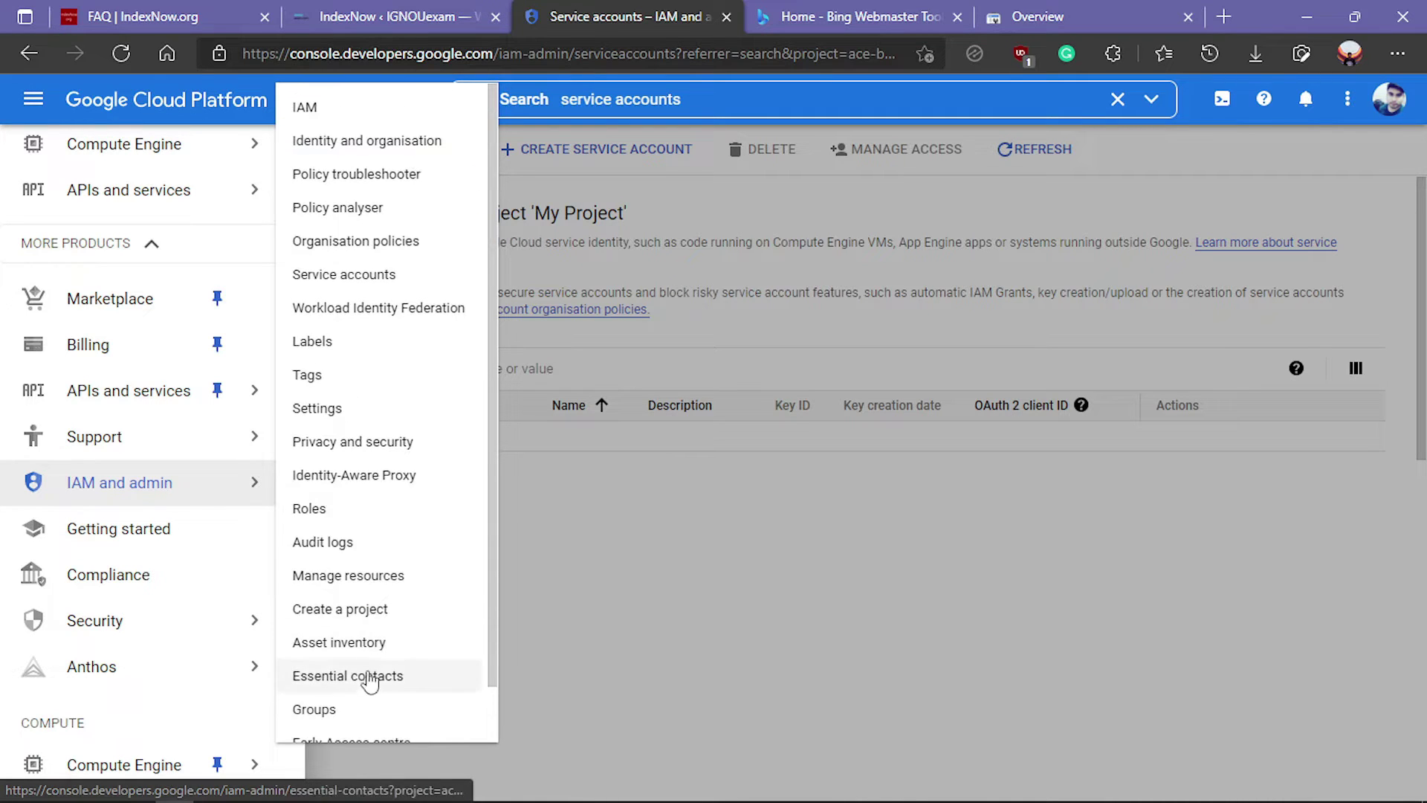
pyautogui.click(372, 277)
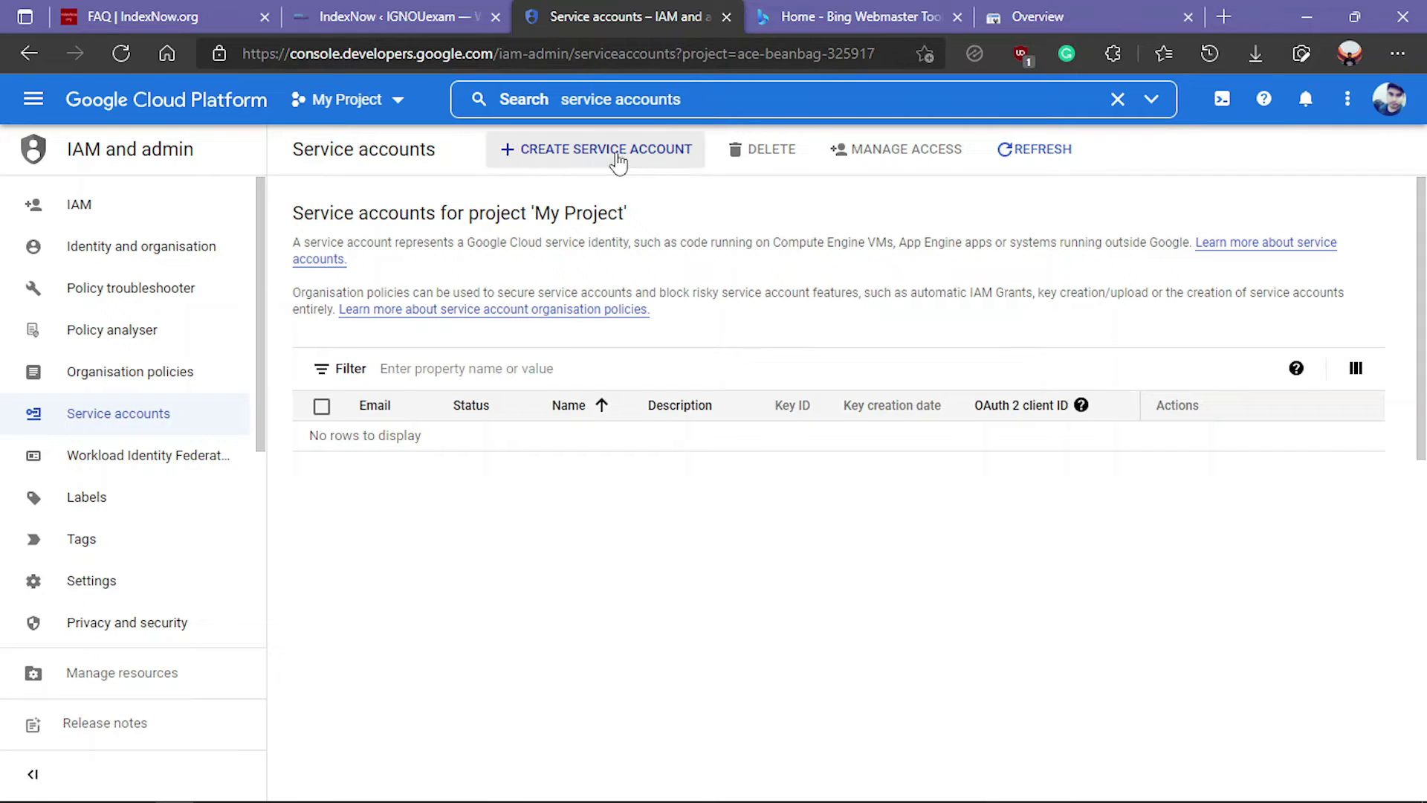
# Create a service account named ignouindex with the description indexapi in My Project
pyautogui.click(587, 161)
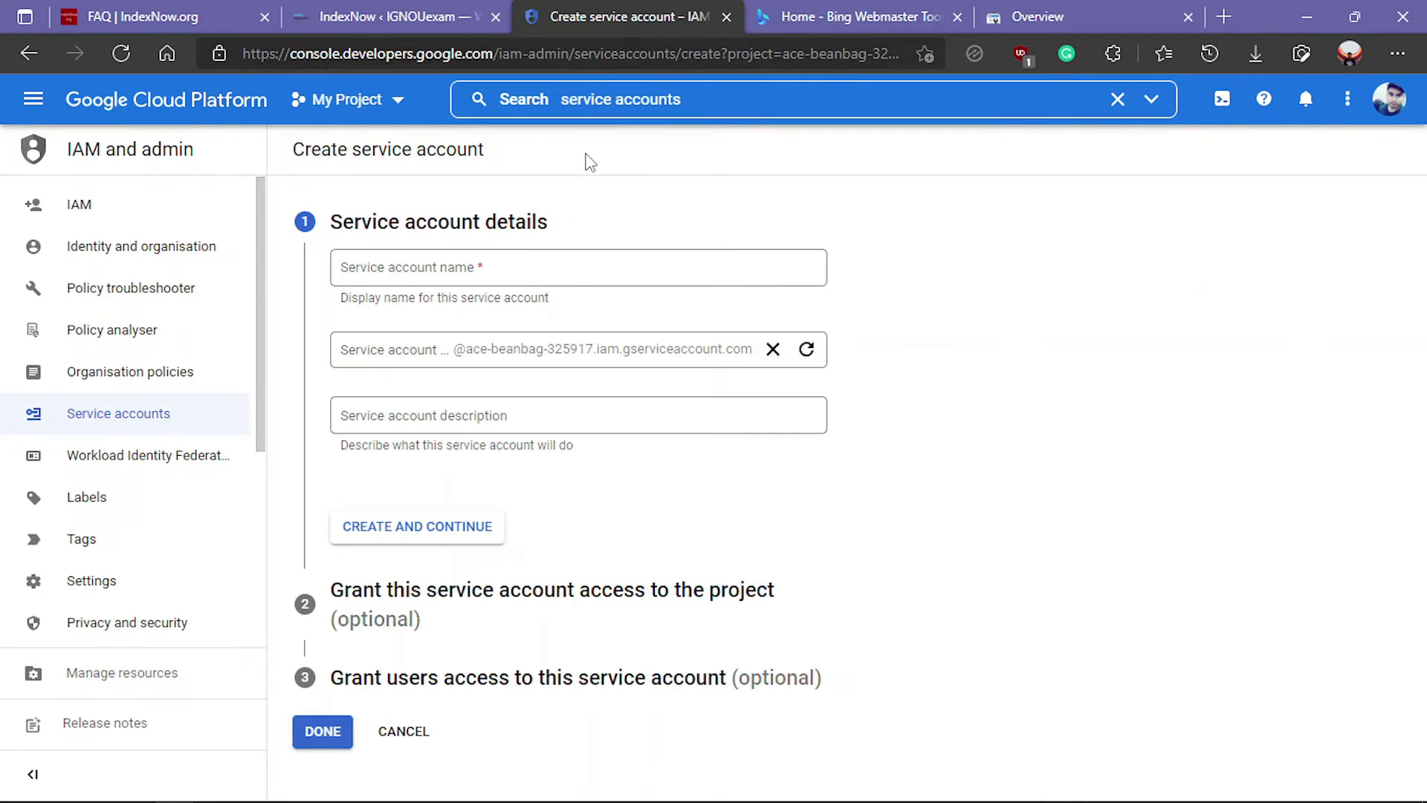
pyautogui.click(443, 272)
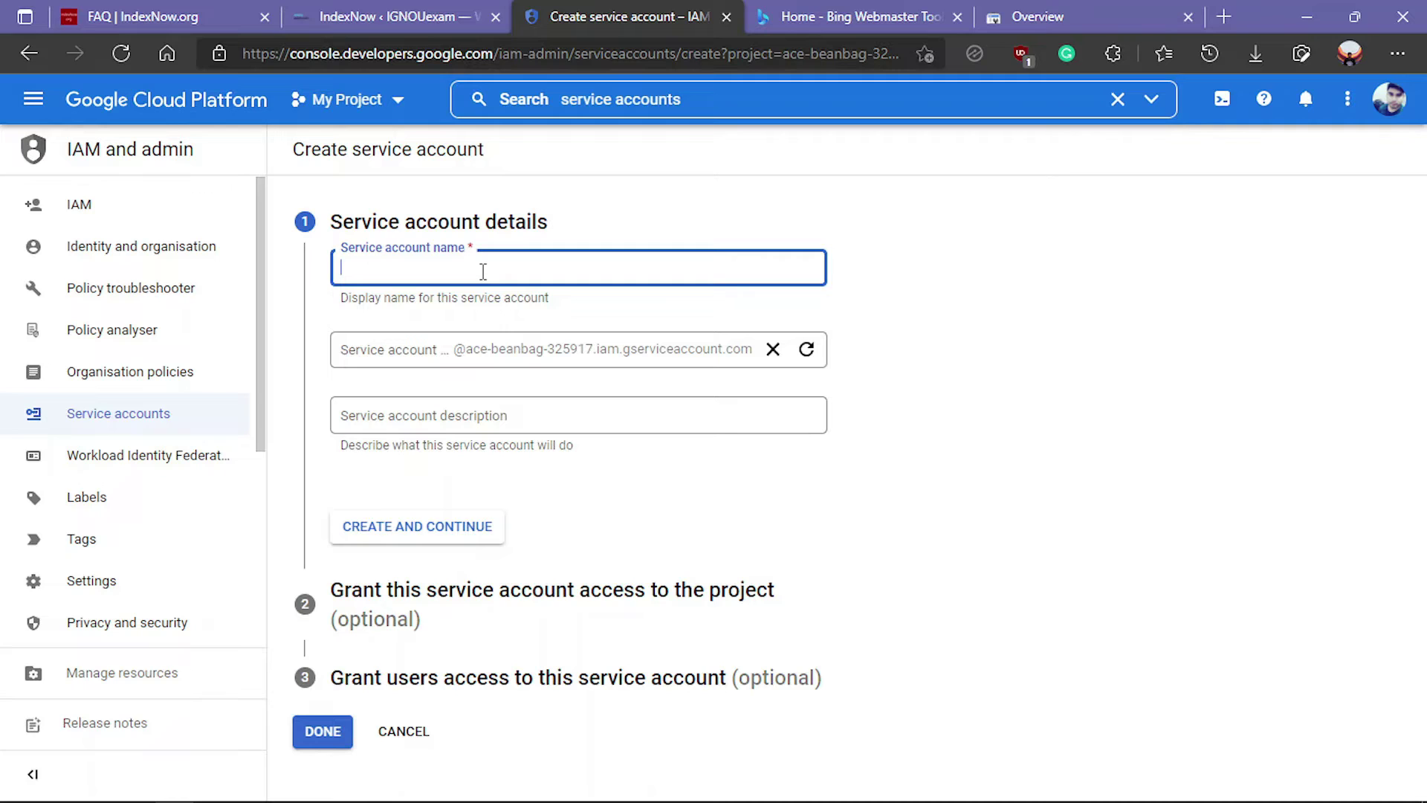
pyautogui.write('i')
pyautogui.write('gnouindex')
pyautogui.click(489, 422)
pyautogui.write('indexapi')
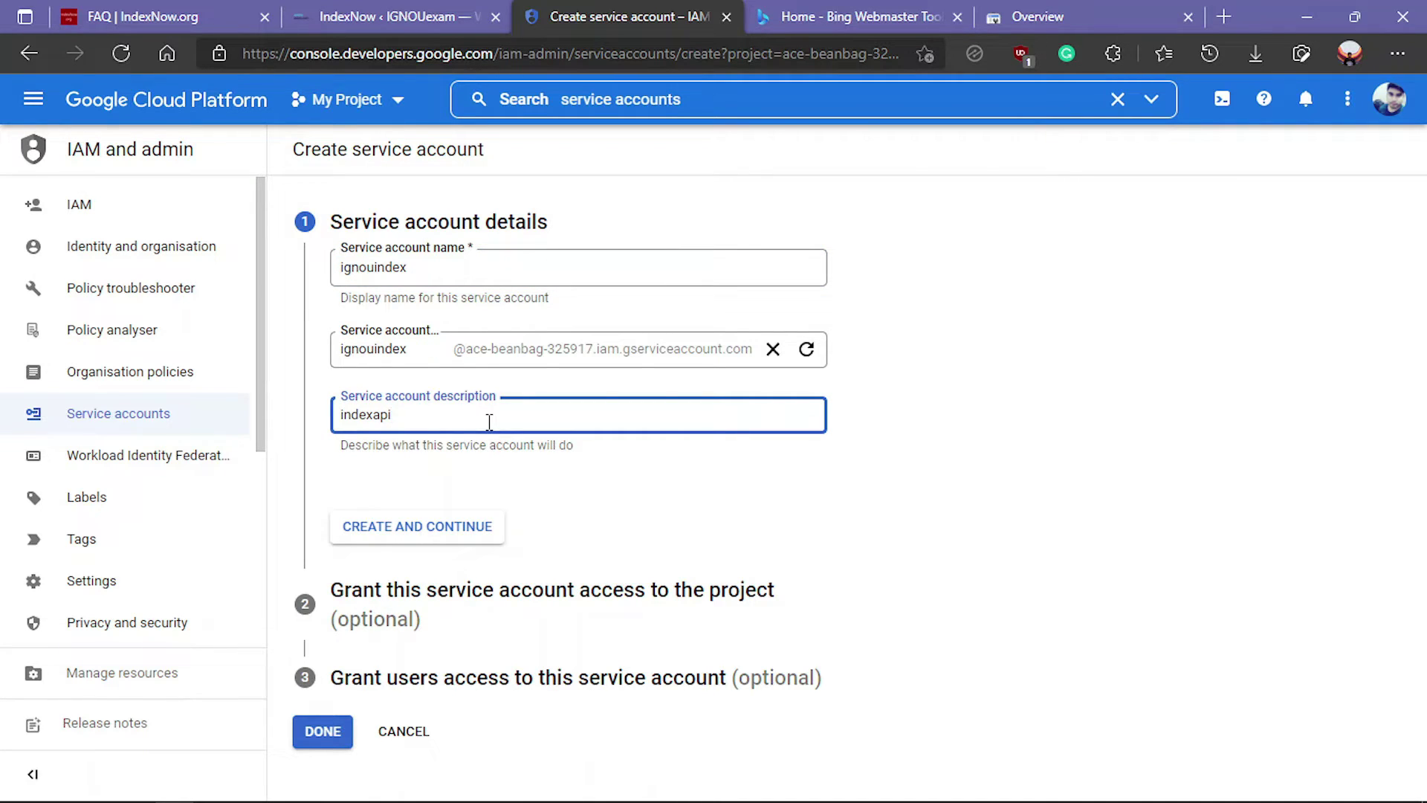
pyautogui.click(479, 529)
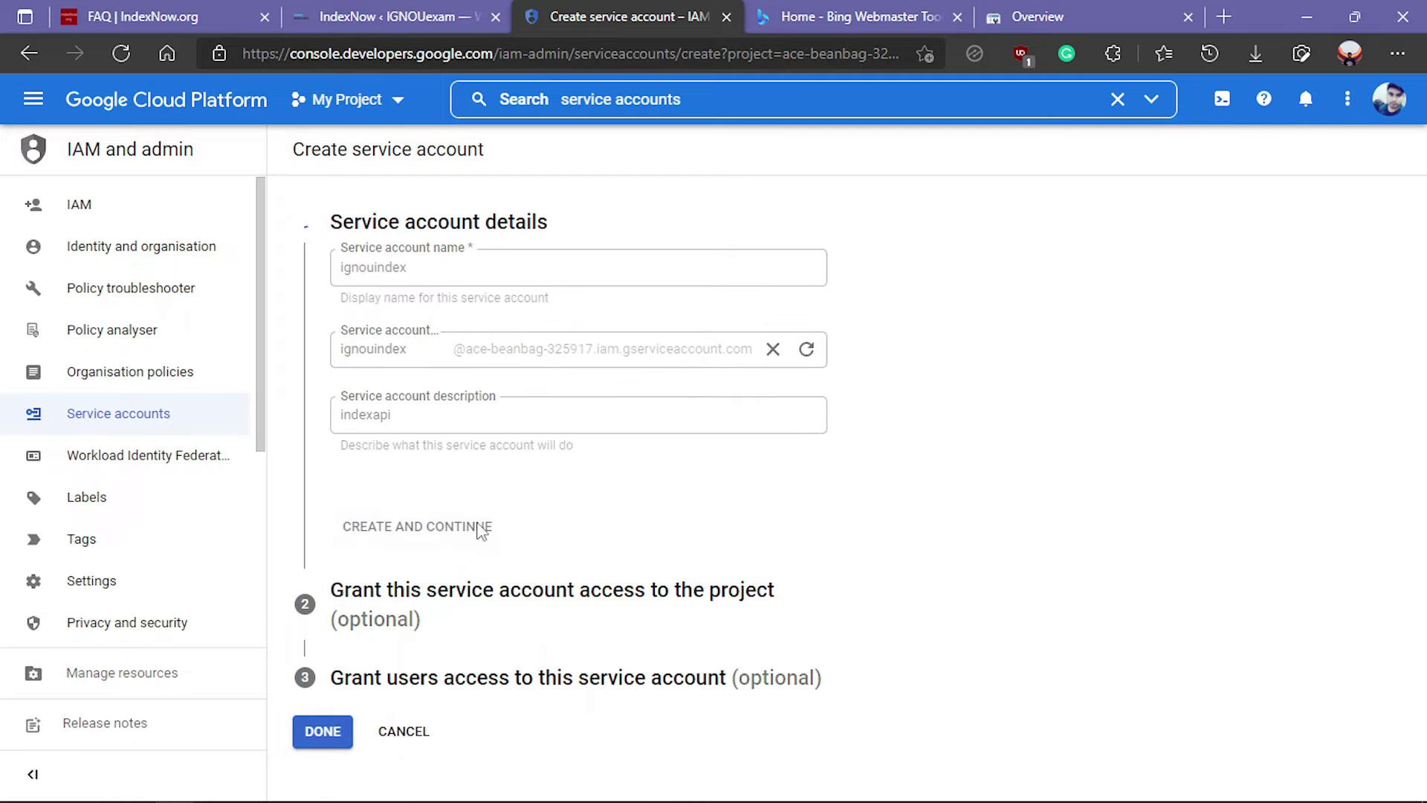
# Grant the new service account the Owner role on the project and finish its setup without granting other users access
pyautogui.click(440, 408)
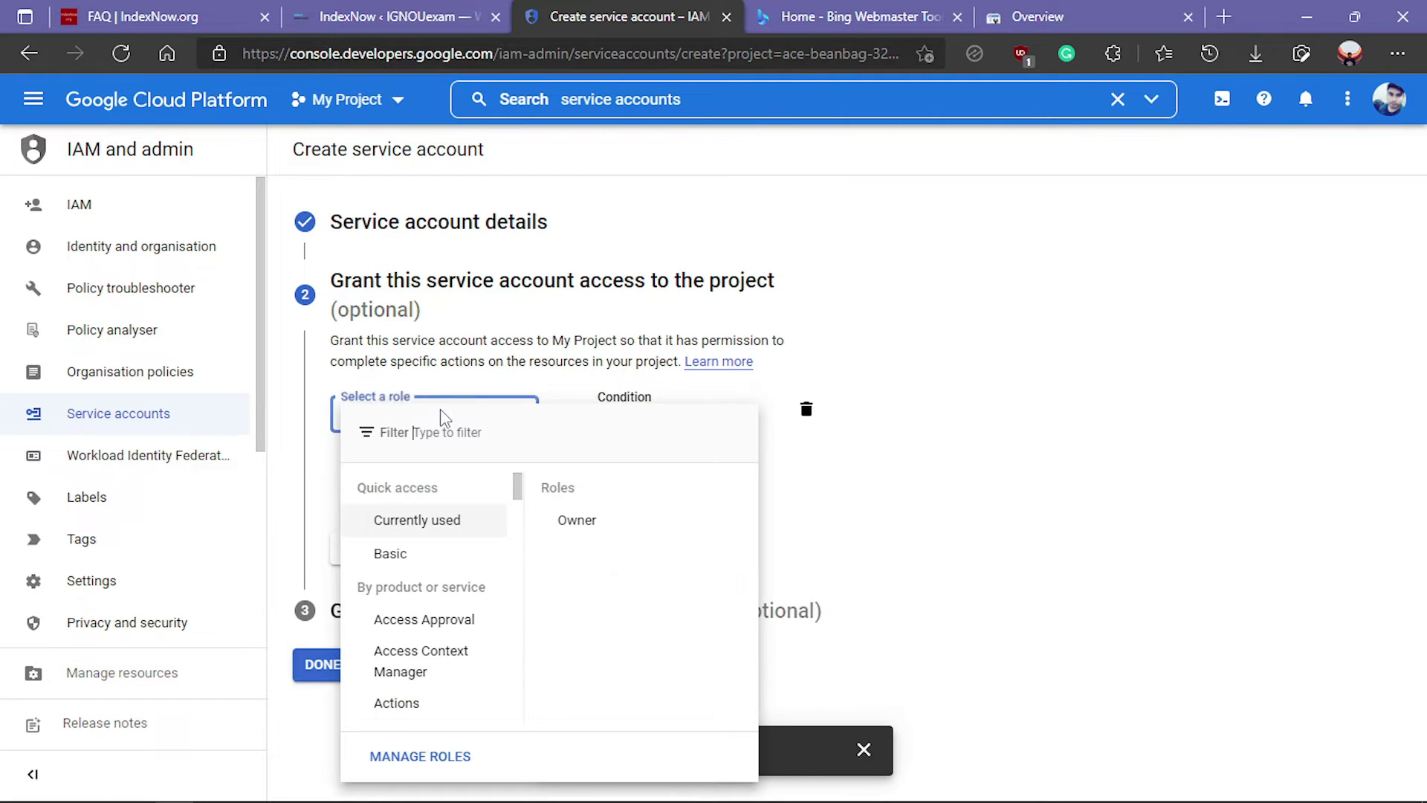
pyautogui.click(461, 529)
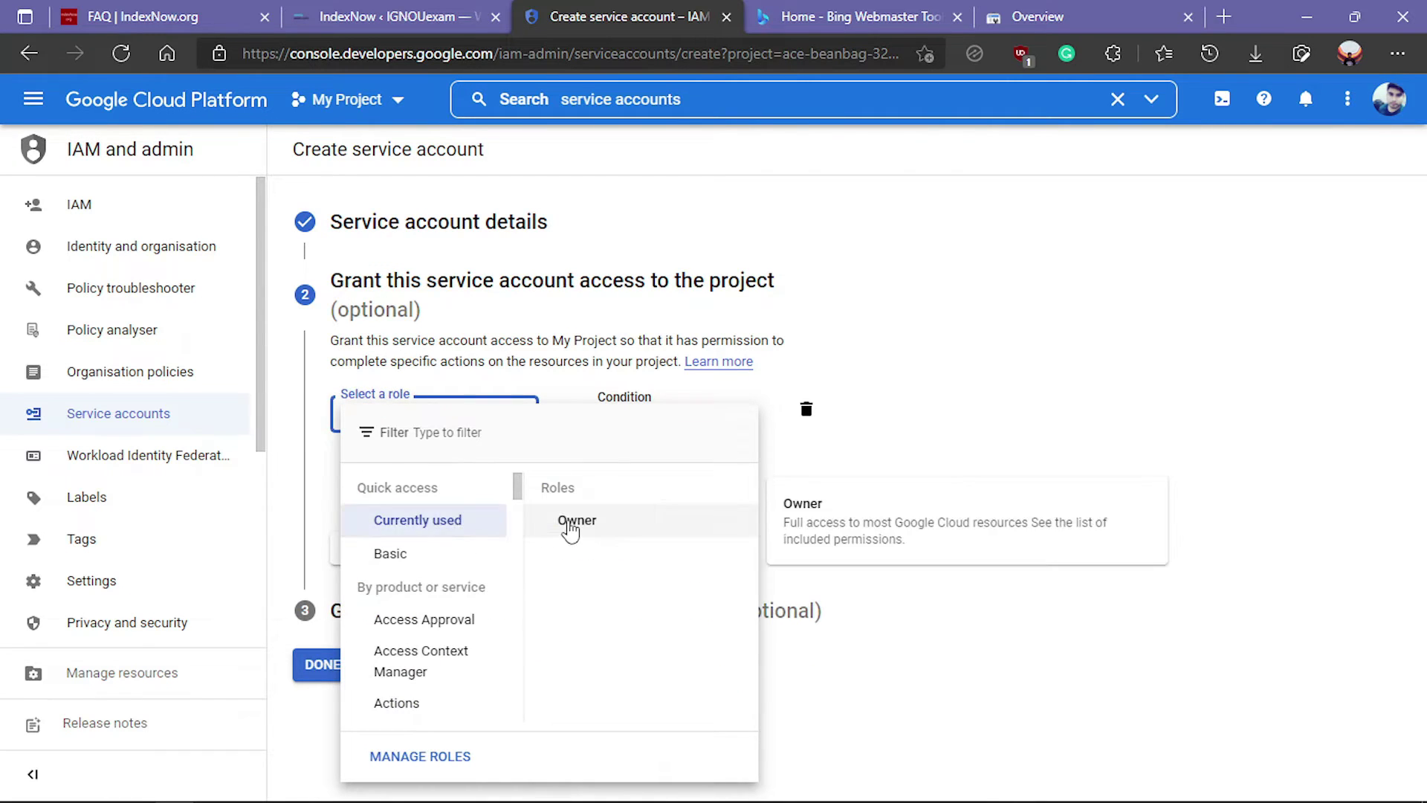
pyautogui.click(578, 523)
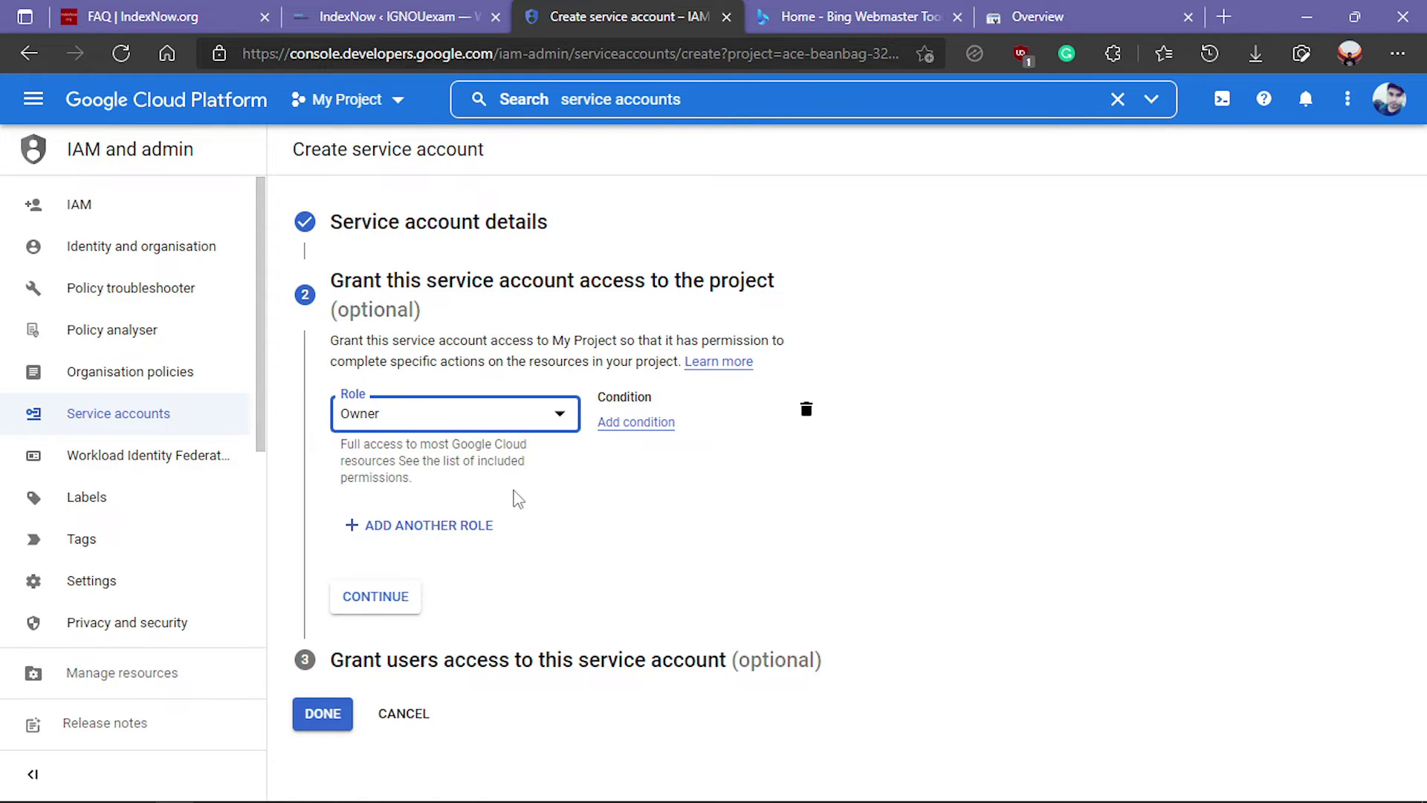
pyautogui.click(375, 596)
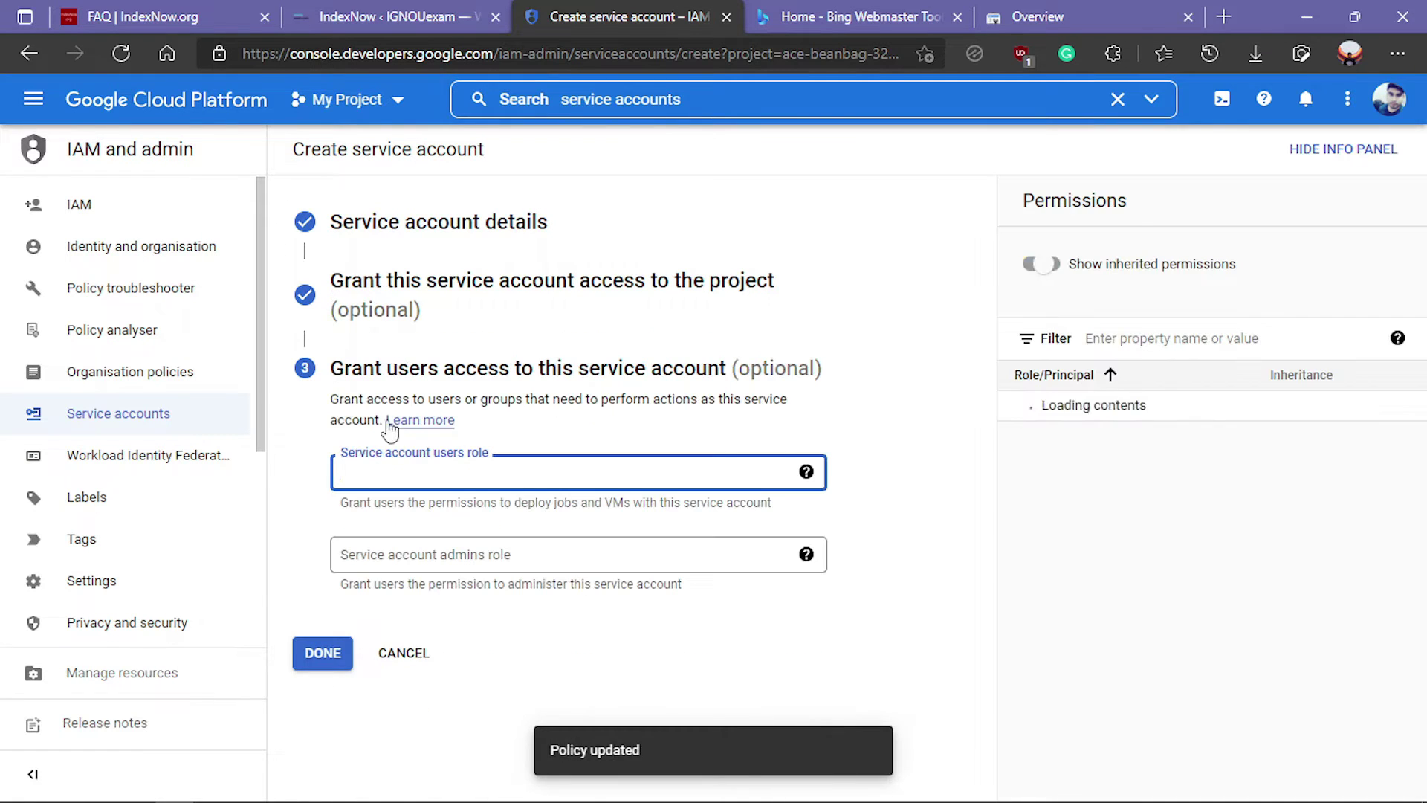
pyautogui.click(319, 658)
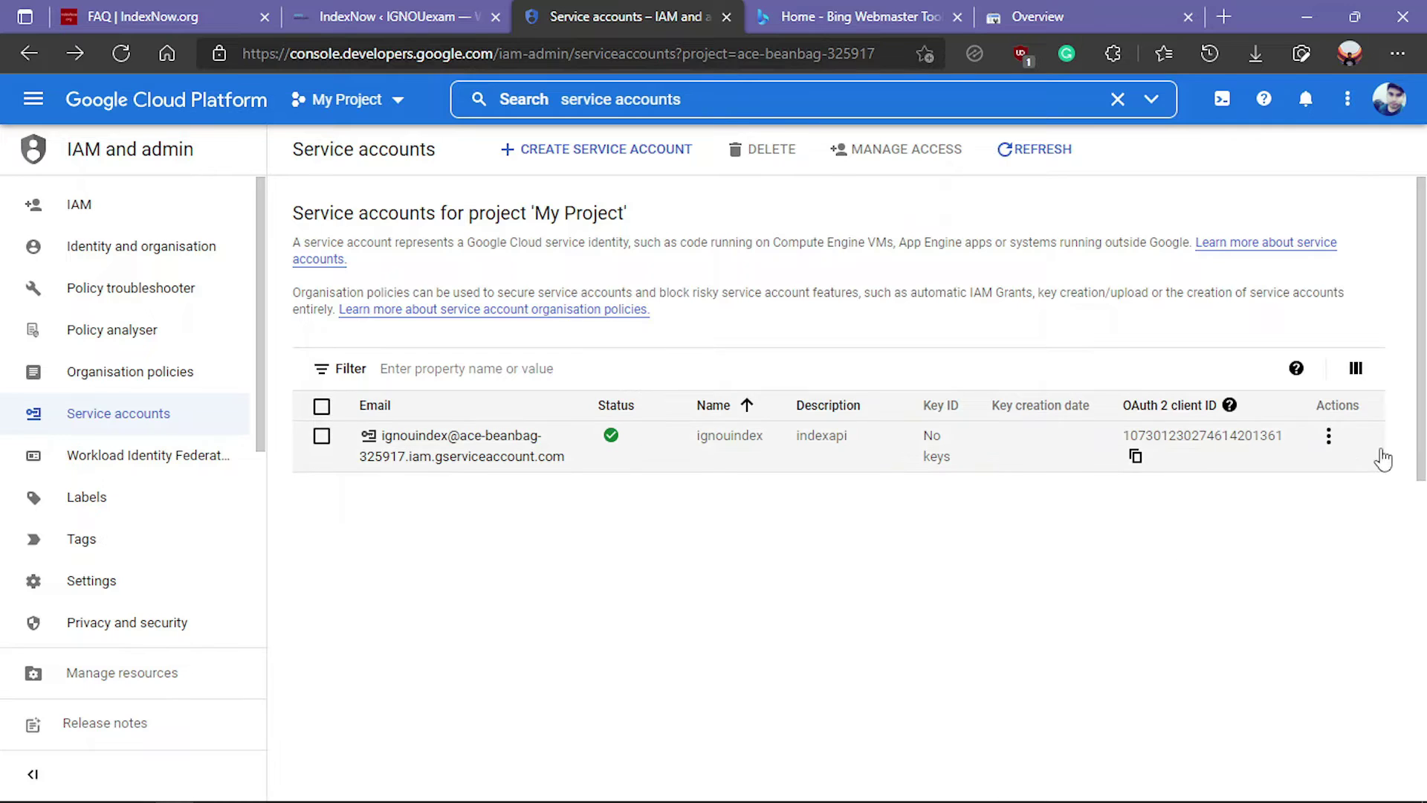
# Create and download a new private key of type JSON for the ignouindex service account
pyautogui.click(1330, 437)
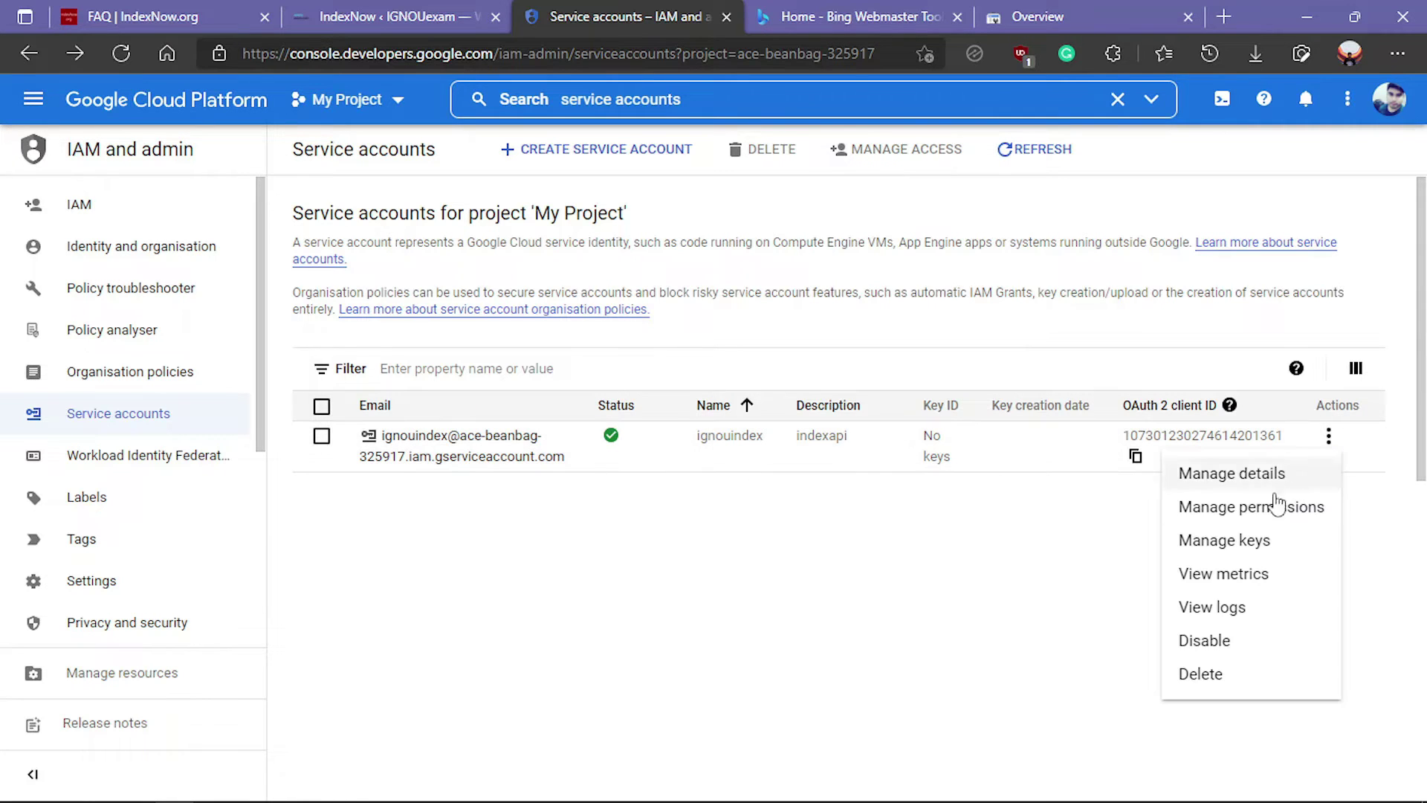
pyautogui.click(1241, 550)
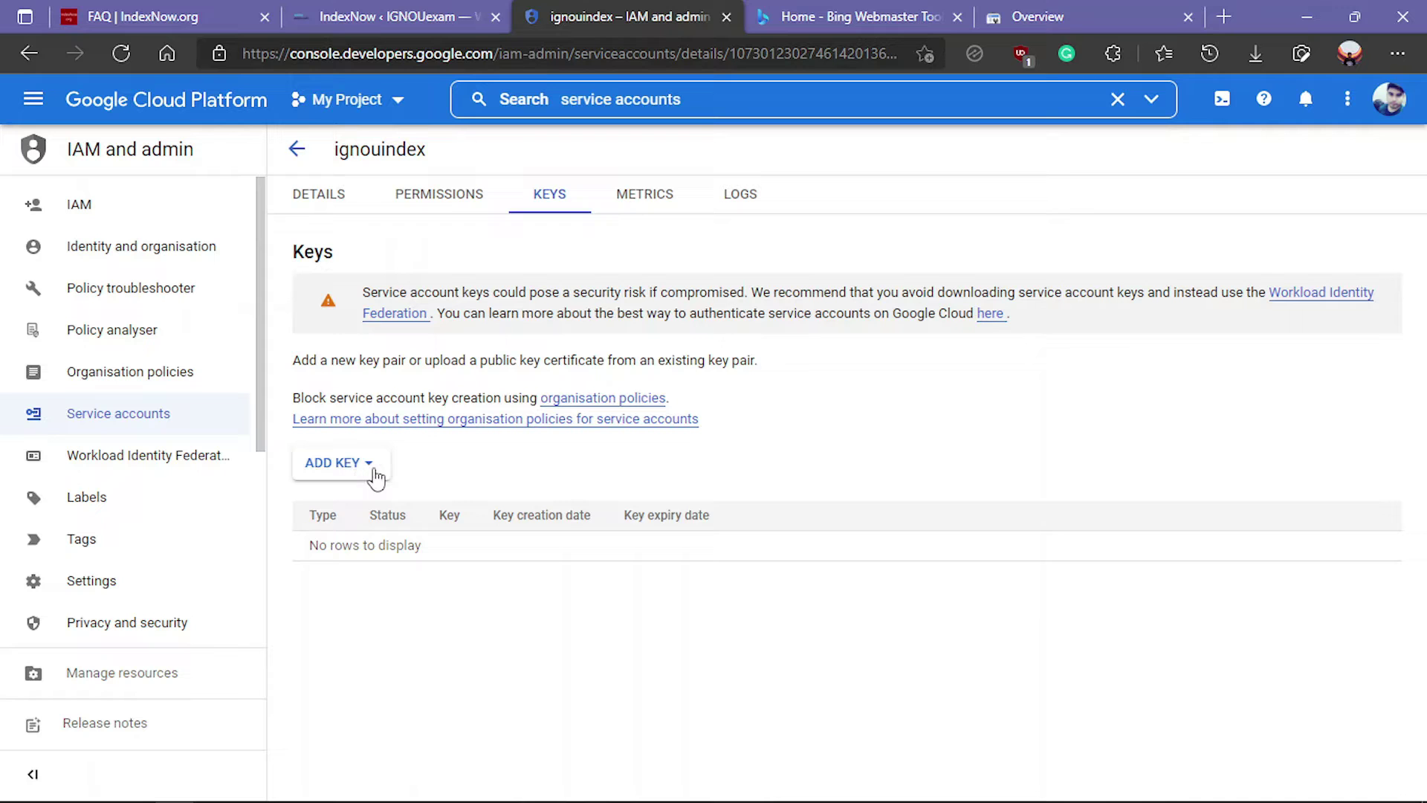
pyautogui.click(367, 470)
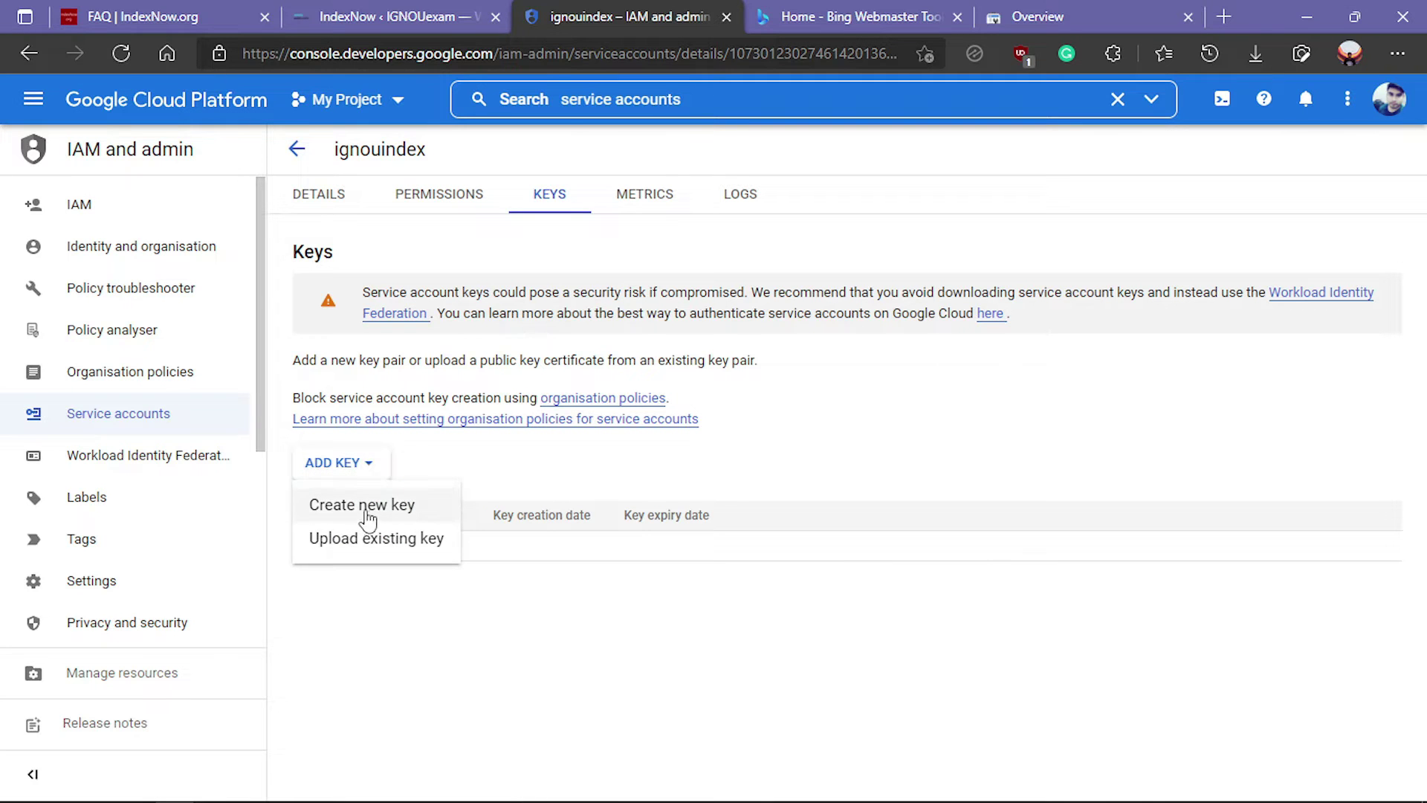
pyautogui.click(362, 513)
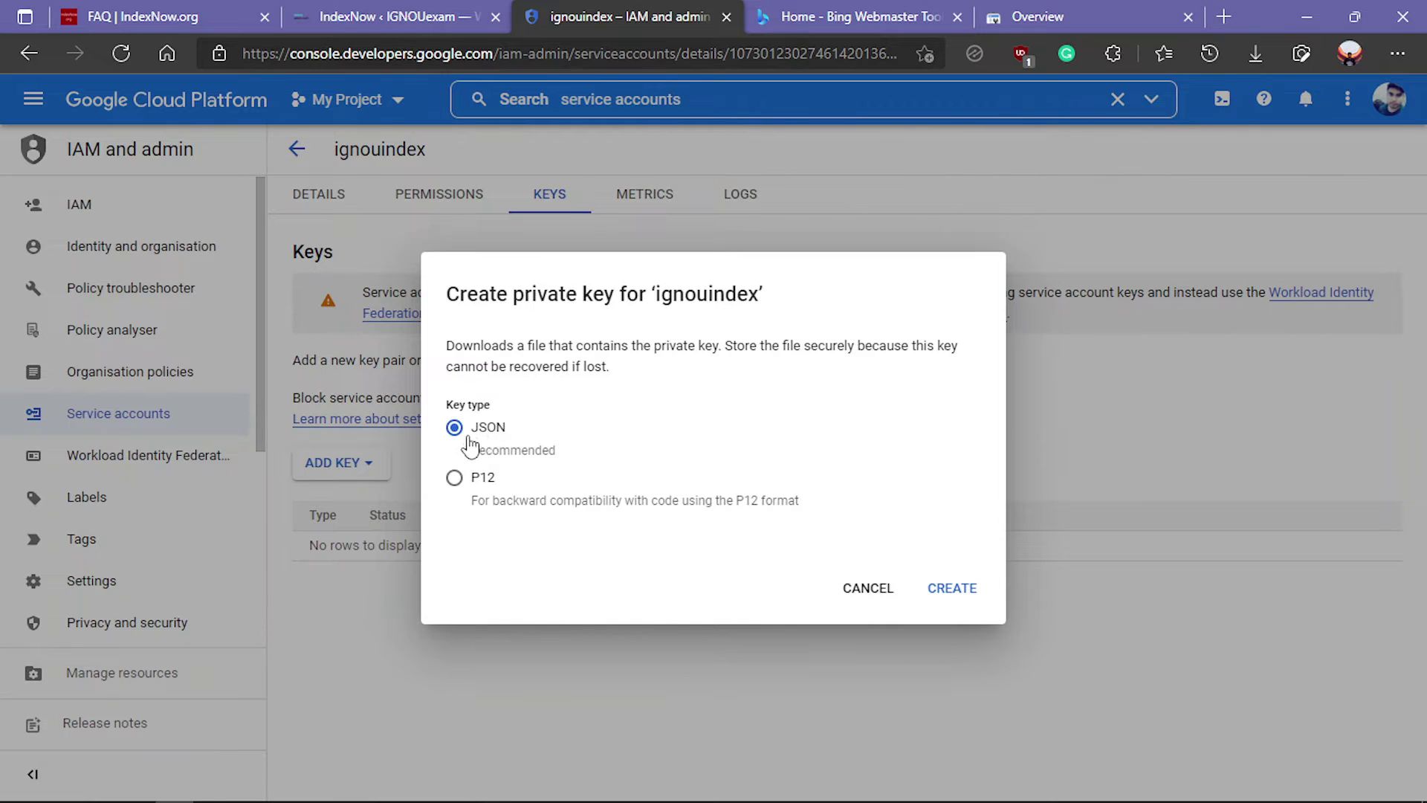
pyautogui.click(955, 592)
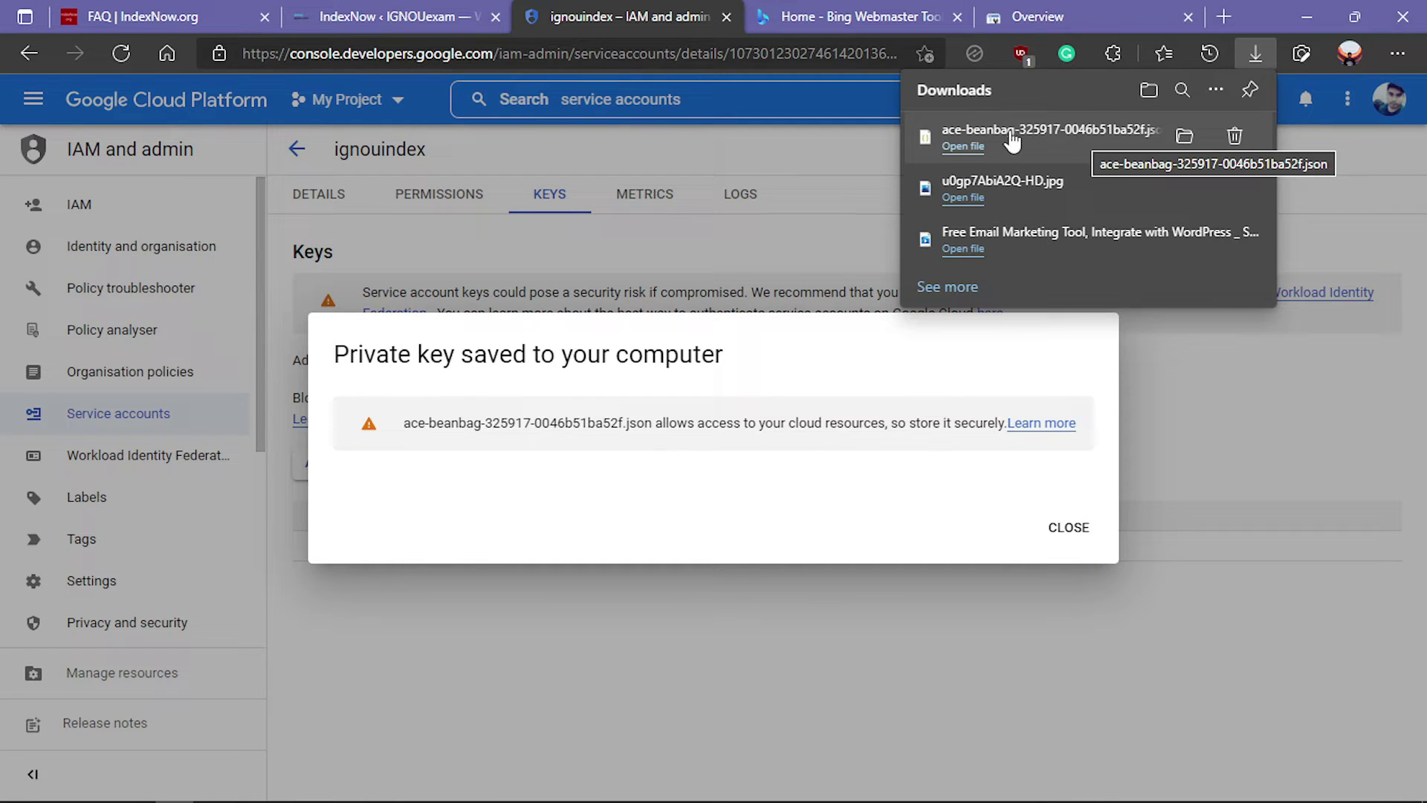
# Open the downloaded JSON key file in Visual Studio Code, copy its entire contents and minimize the editor
pyautogui.click(1012, 142)
pyautogui.click(964, 145)
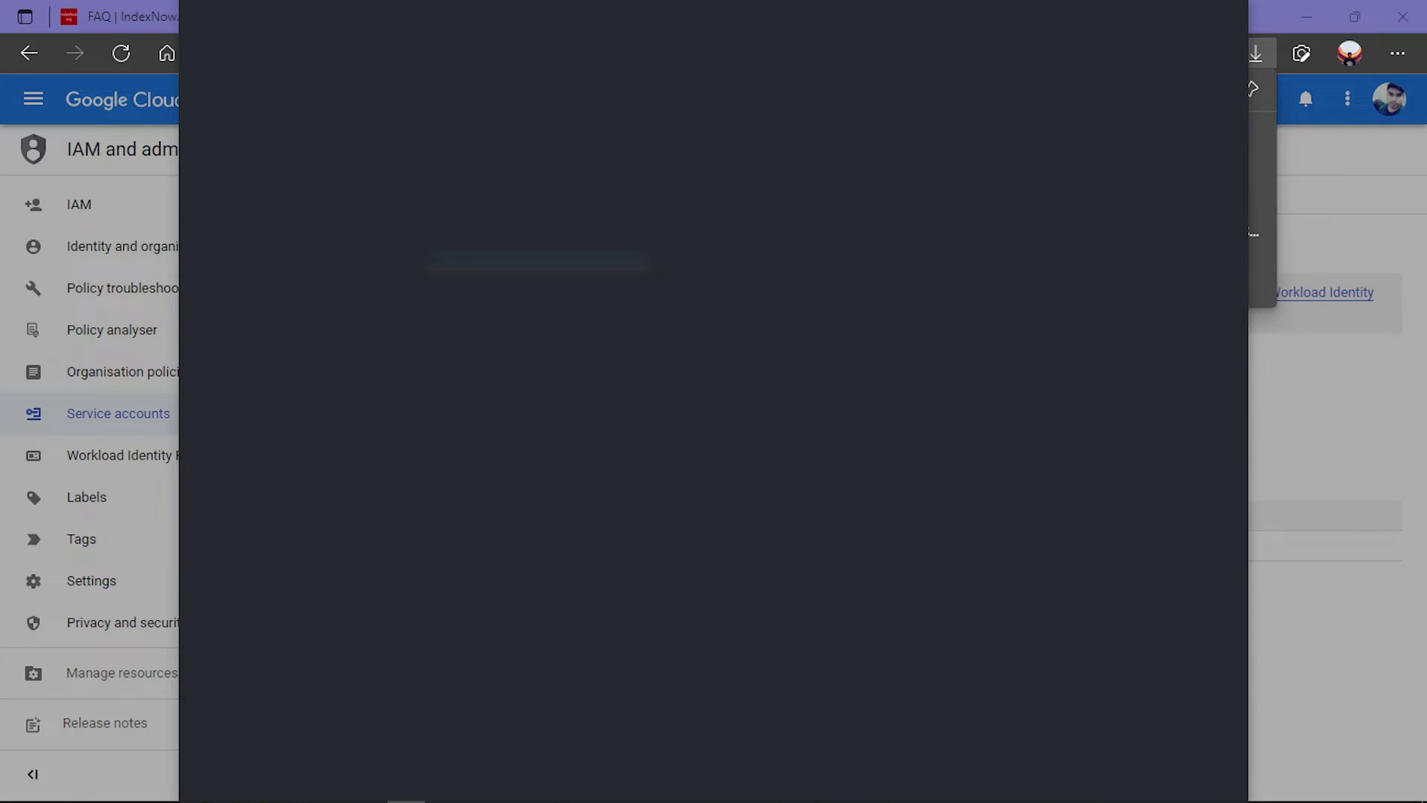
pyautogui.hotkey('ctrl', 'a')
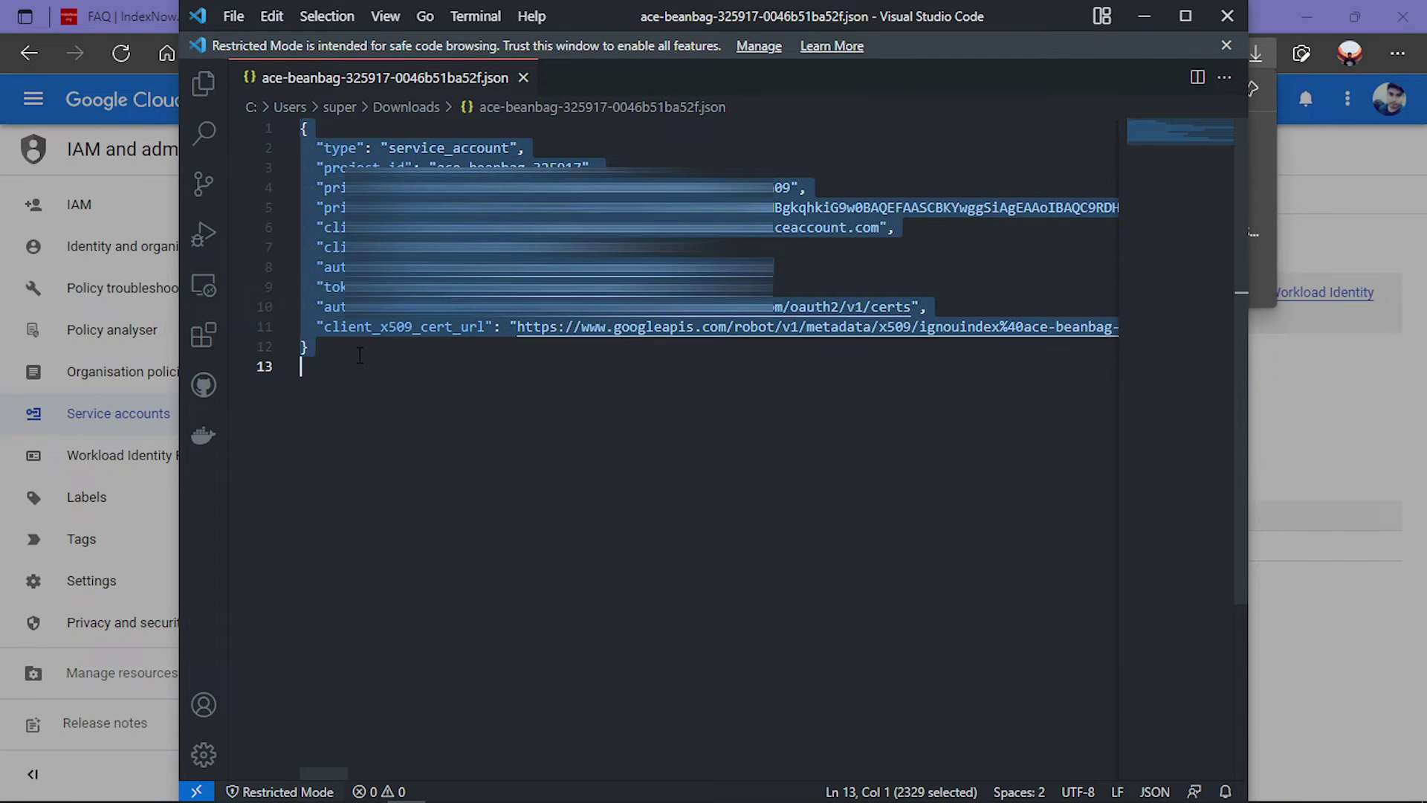
pyautogui.click(1145, 17)
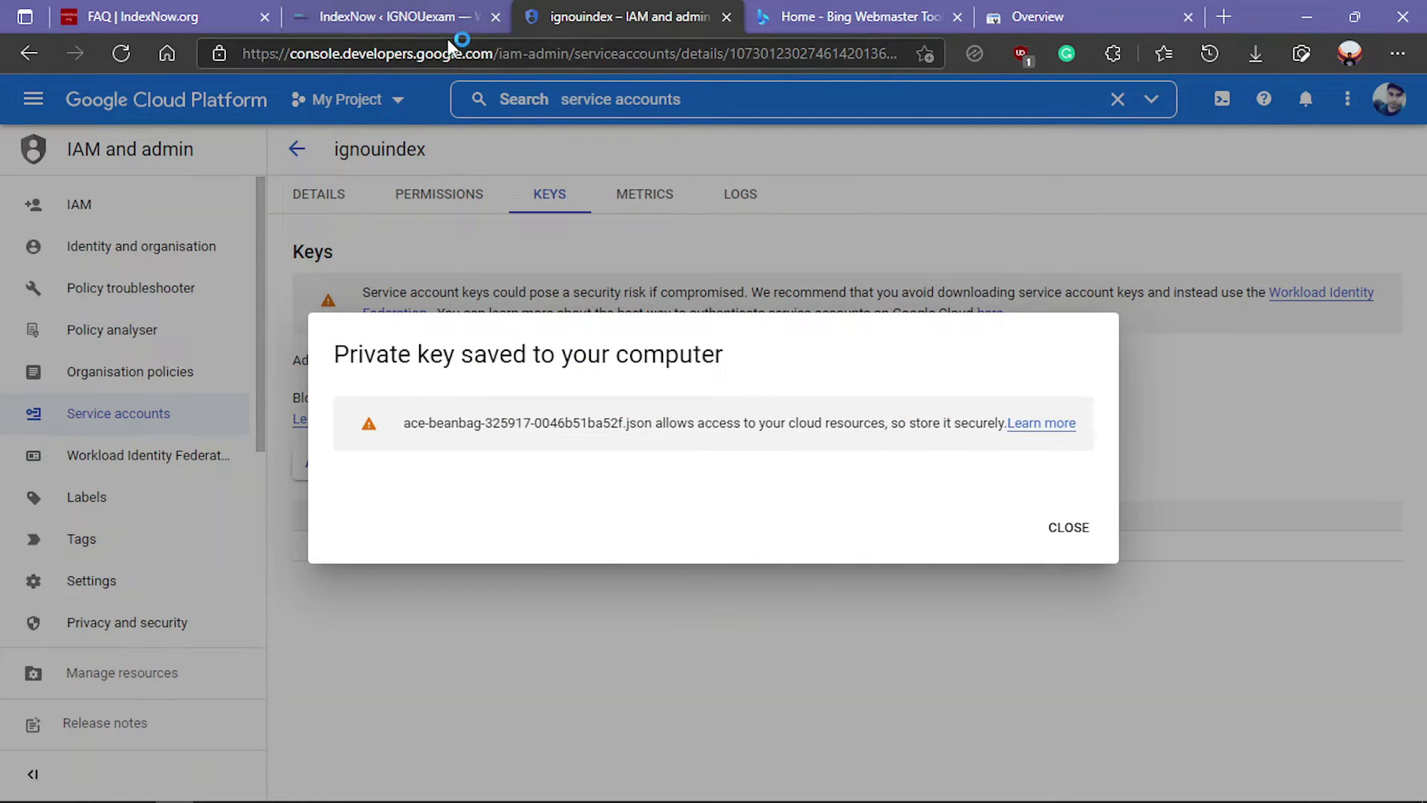
# Back in the WordPress plugin, paste the service account key into the Google JSON Key field and save the changes
pyautogui.click(431, 18)
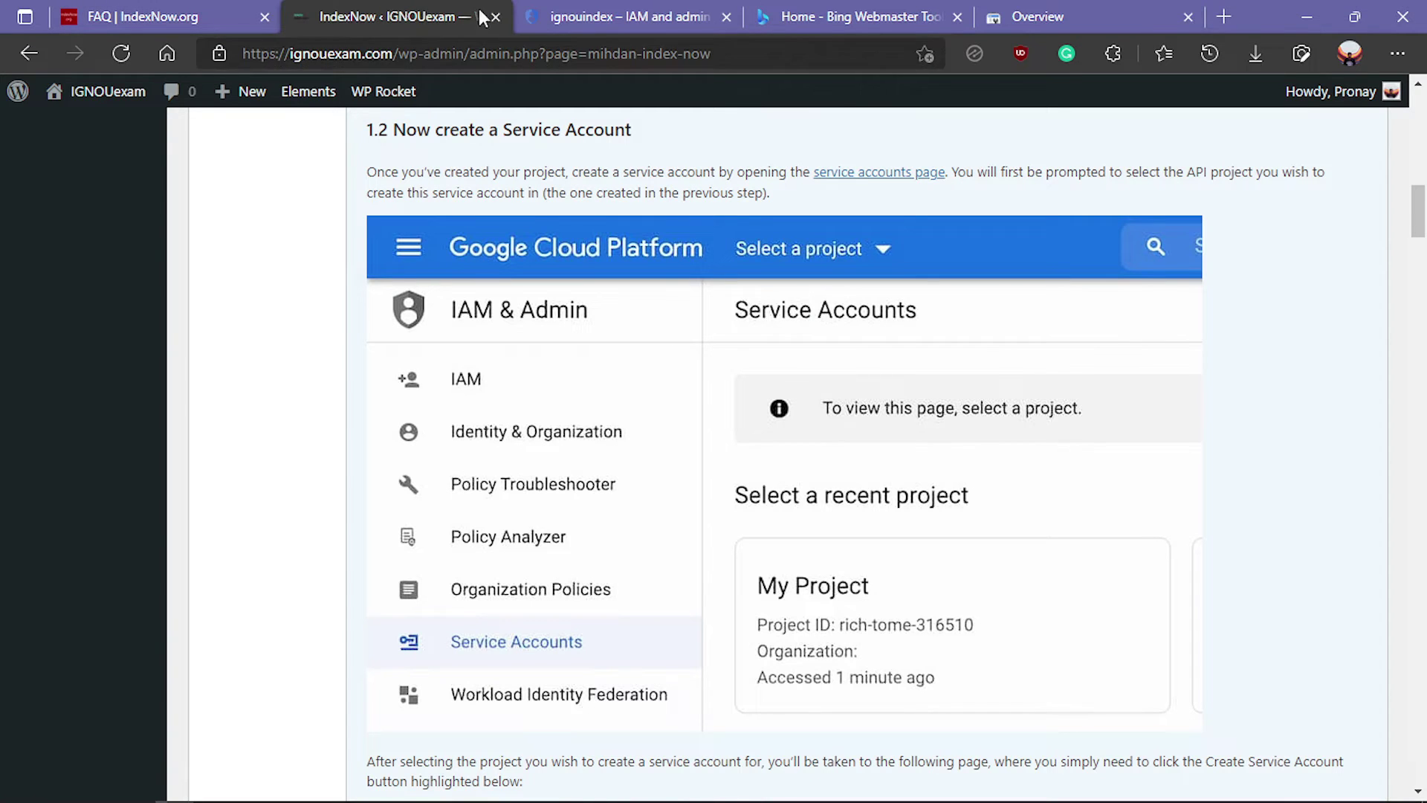
pyautogui.scroll(10, 584, 437)
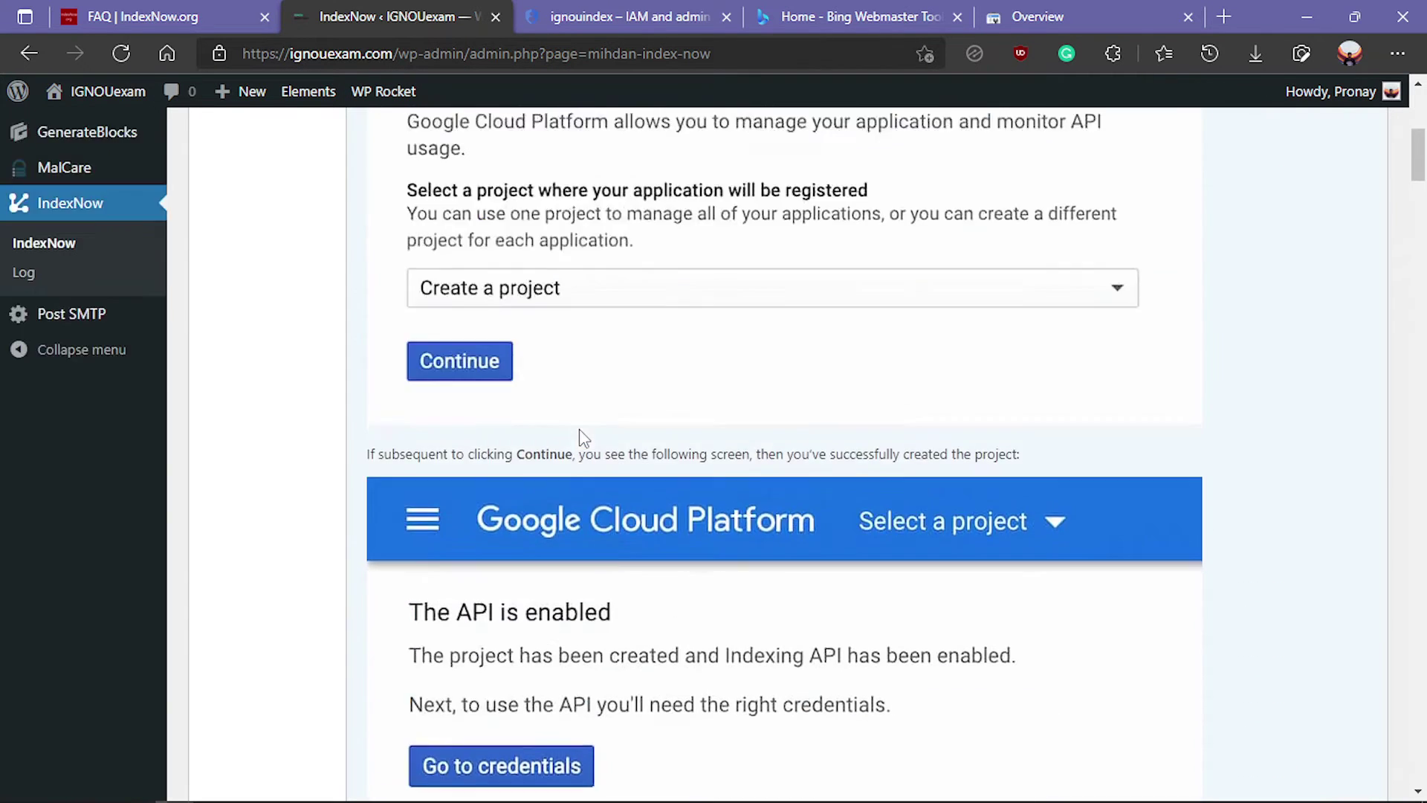
pyautogui.scroll(8, 583, 437)
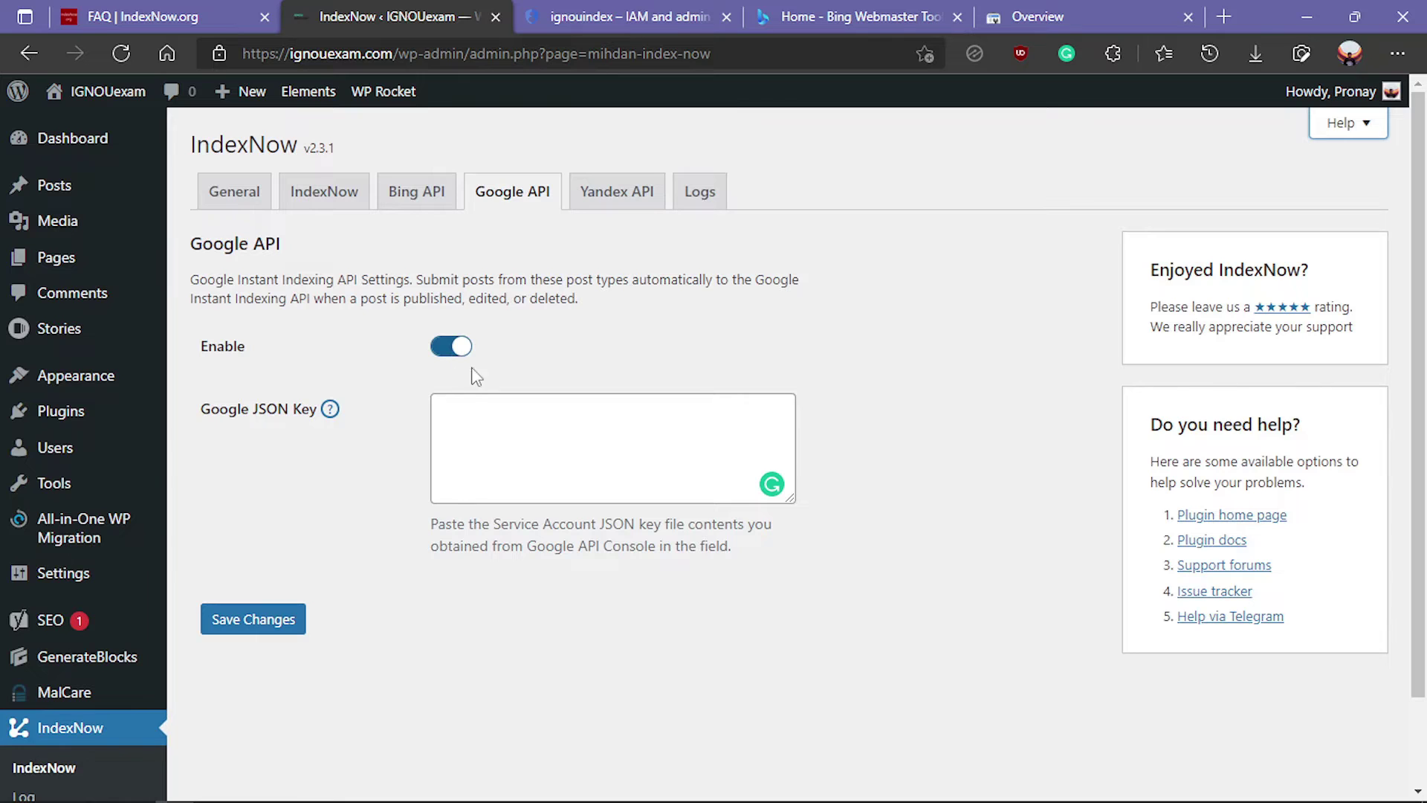
pyautogui.click(554, 448)
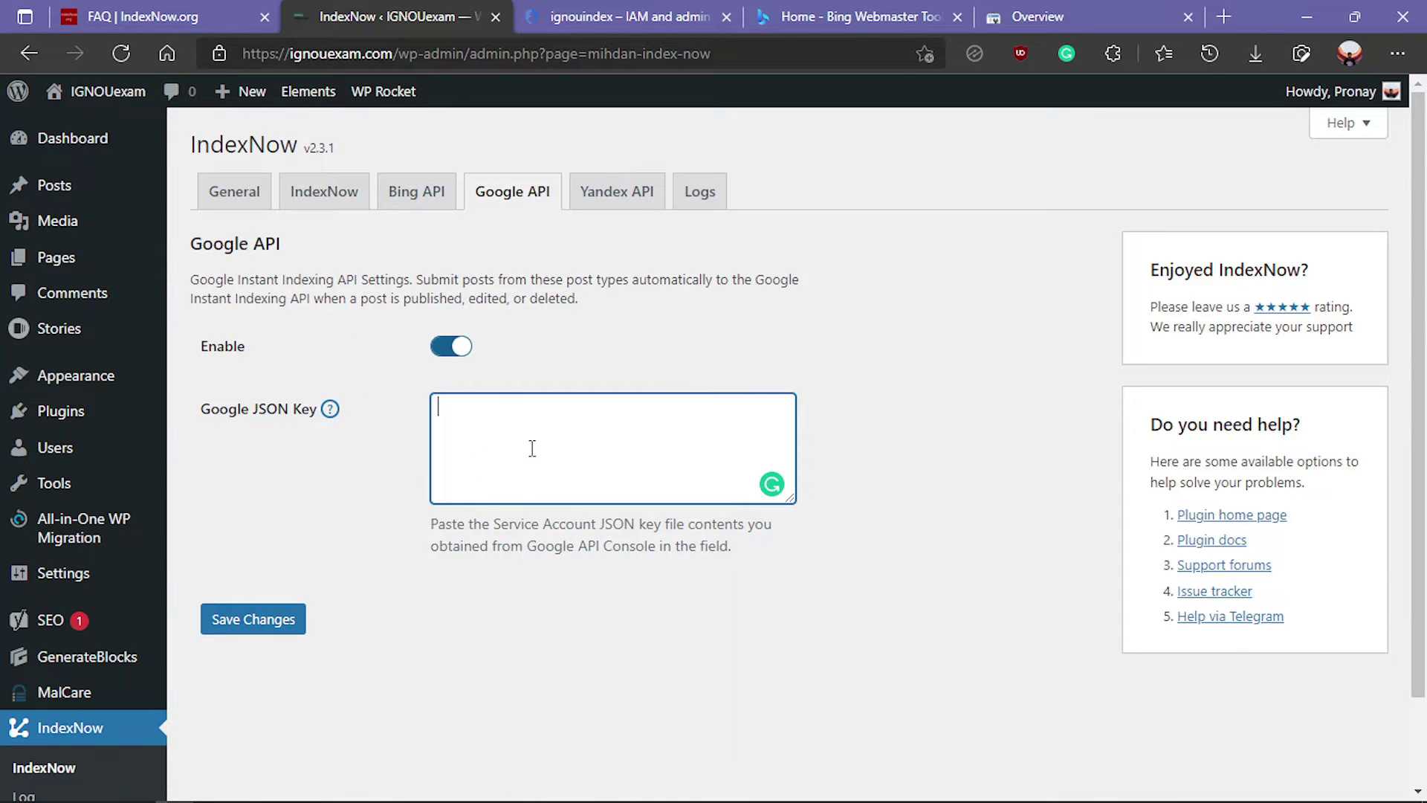
pyautogui.hotkey('ctrl', 'v')
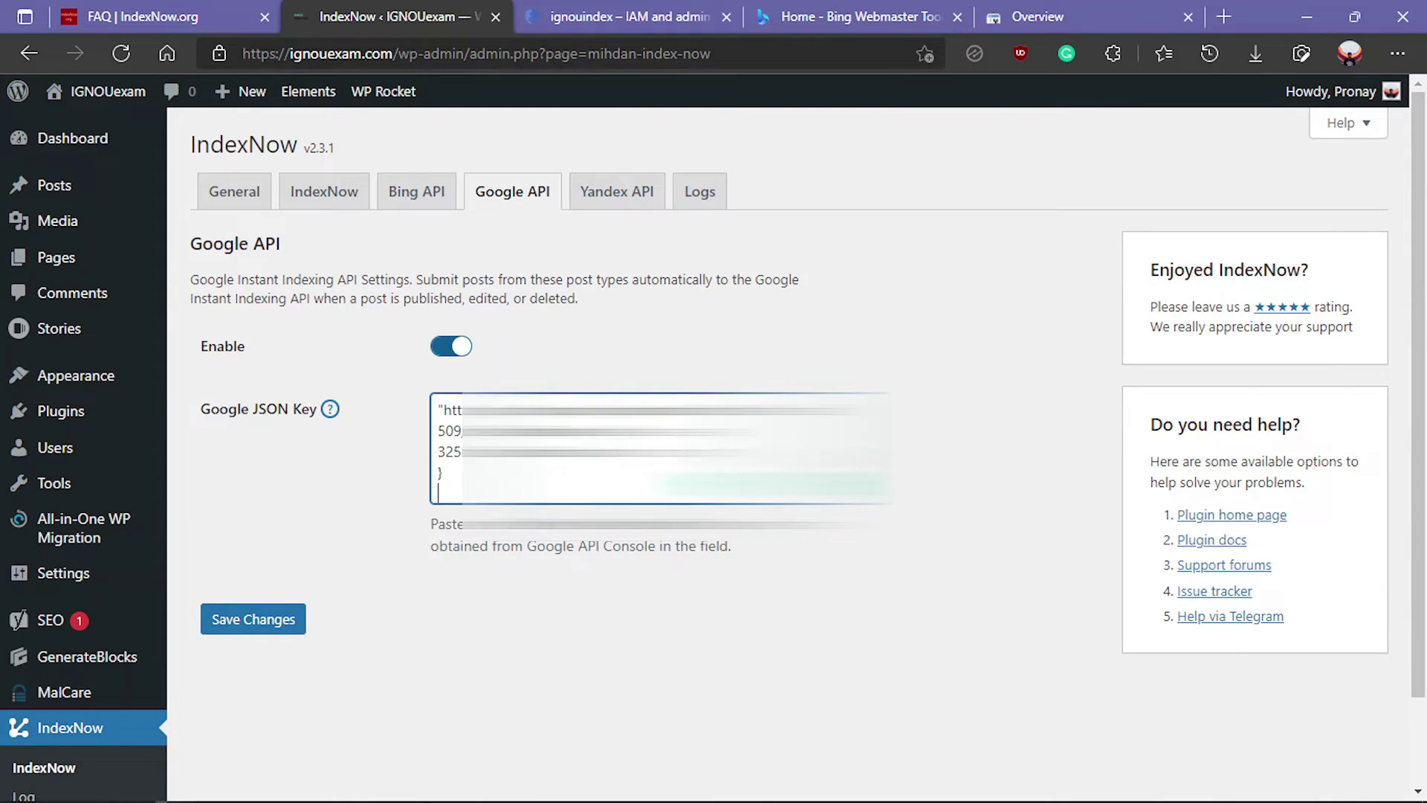
pyautogui.scroll(3, 553, 448)
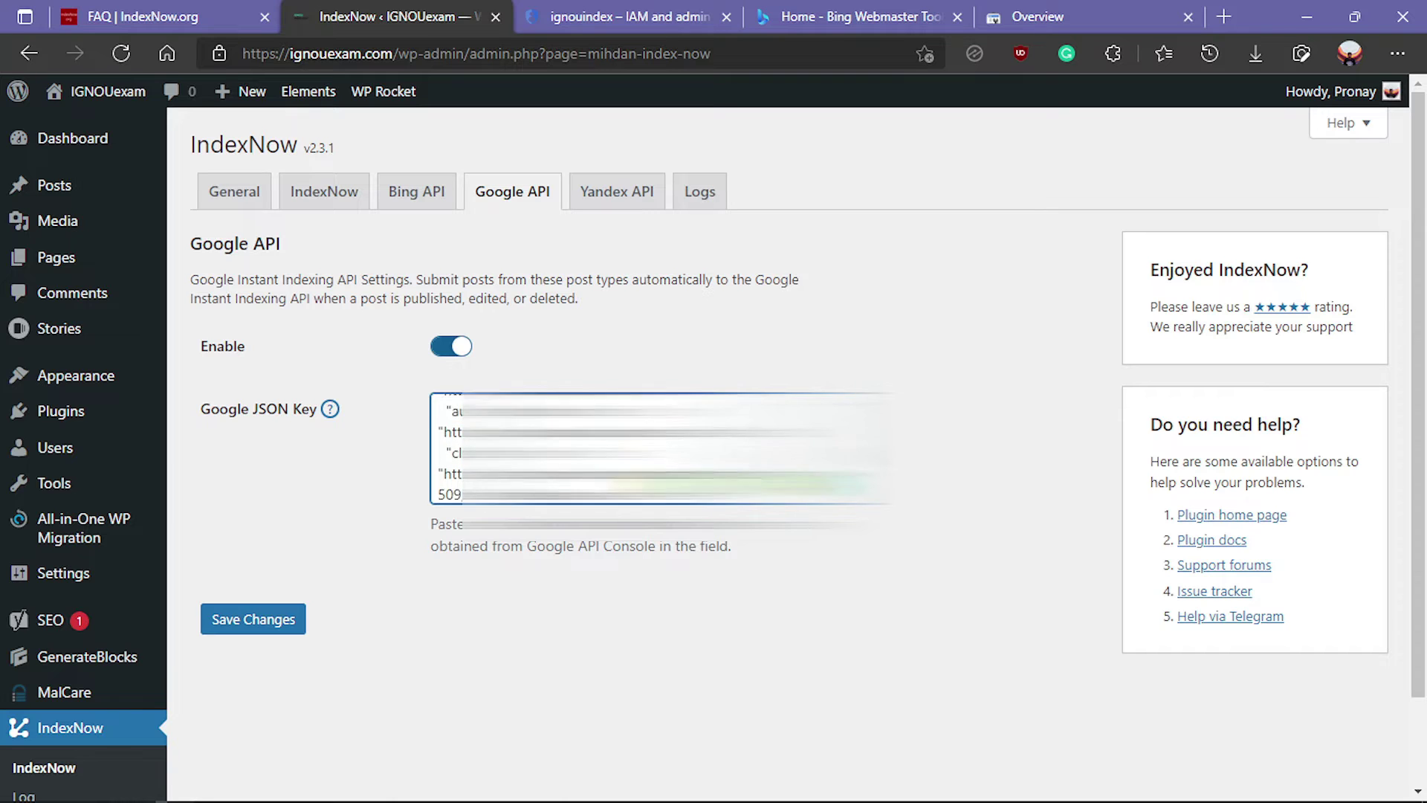
pyautogui.click(264, 626)
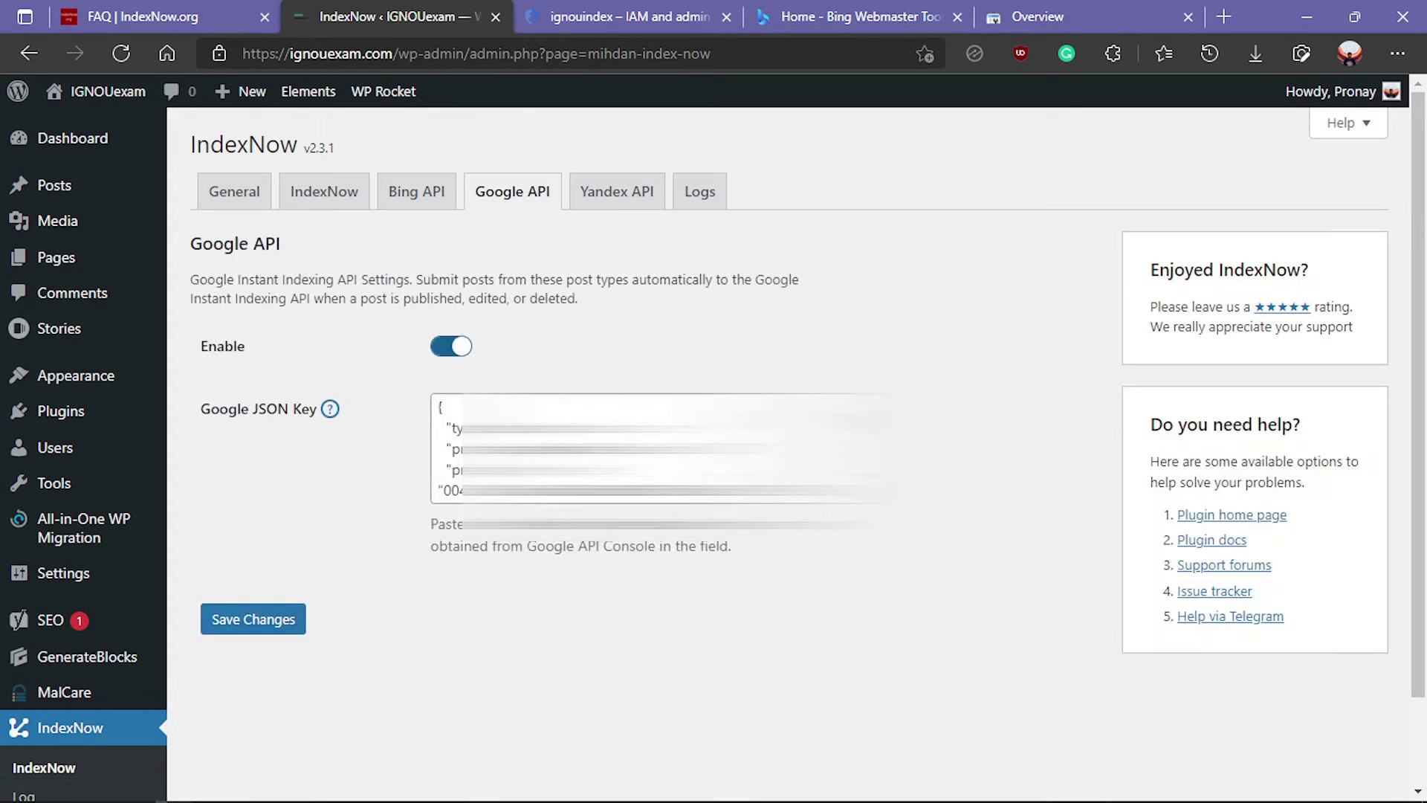
# Read the plugin's Yandex API authorization help and open its link for registering a new Yandex OAuth application
pyautogui.click(605, 199)
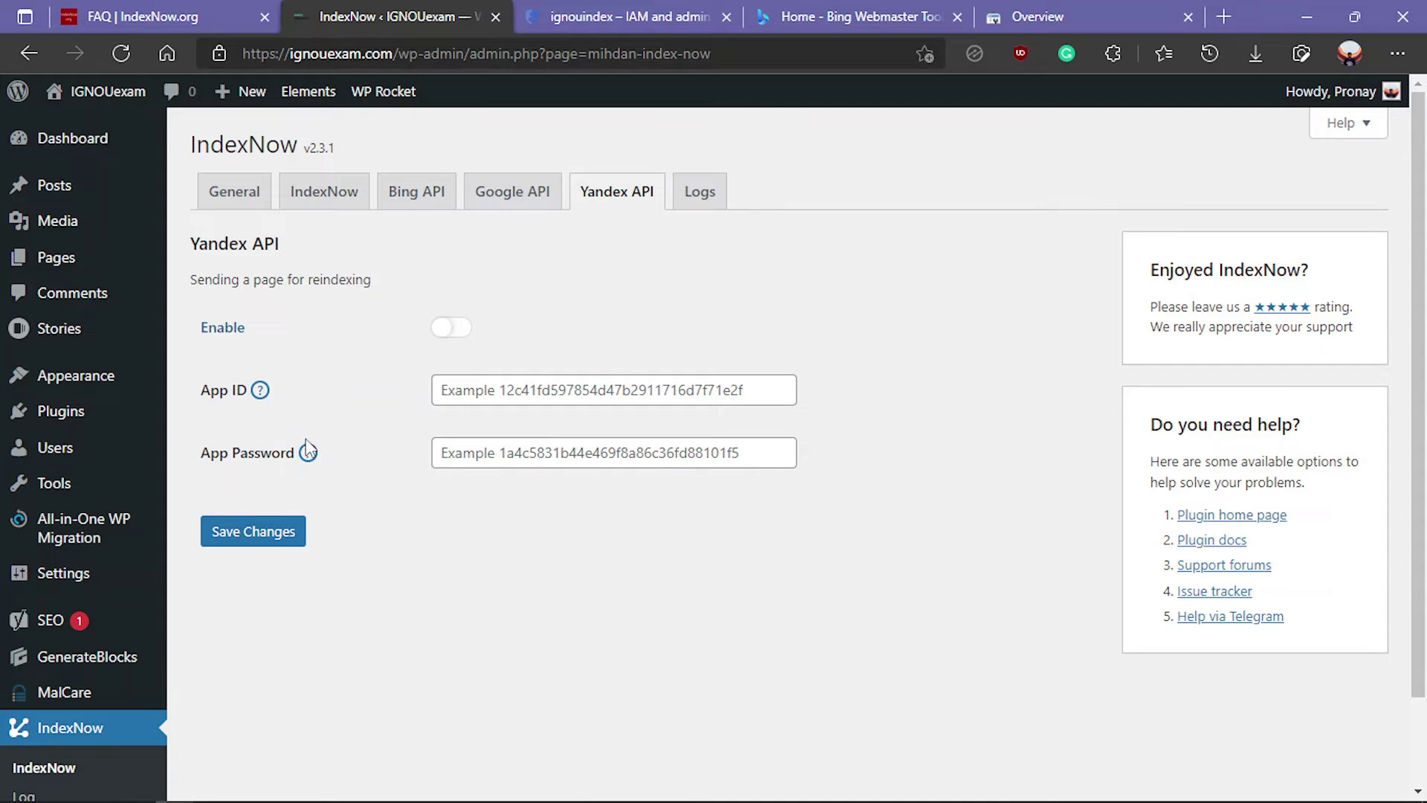
pyautogui.click(265, 394)
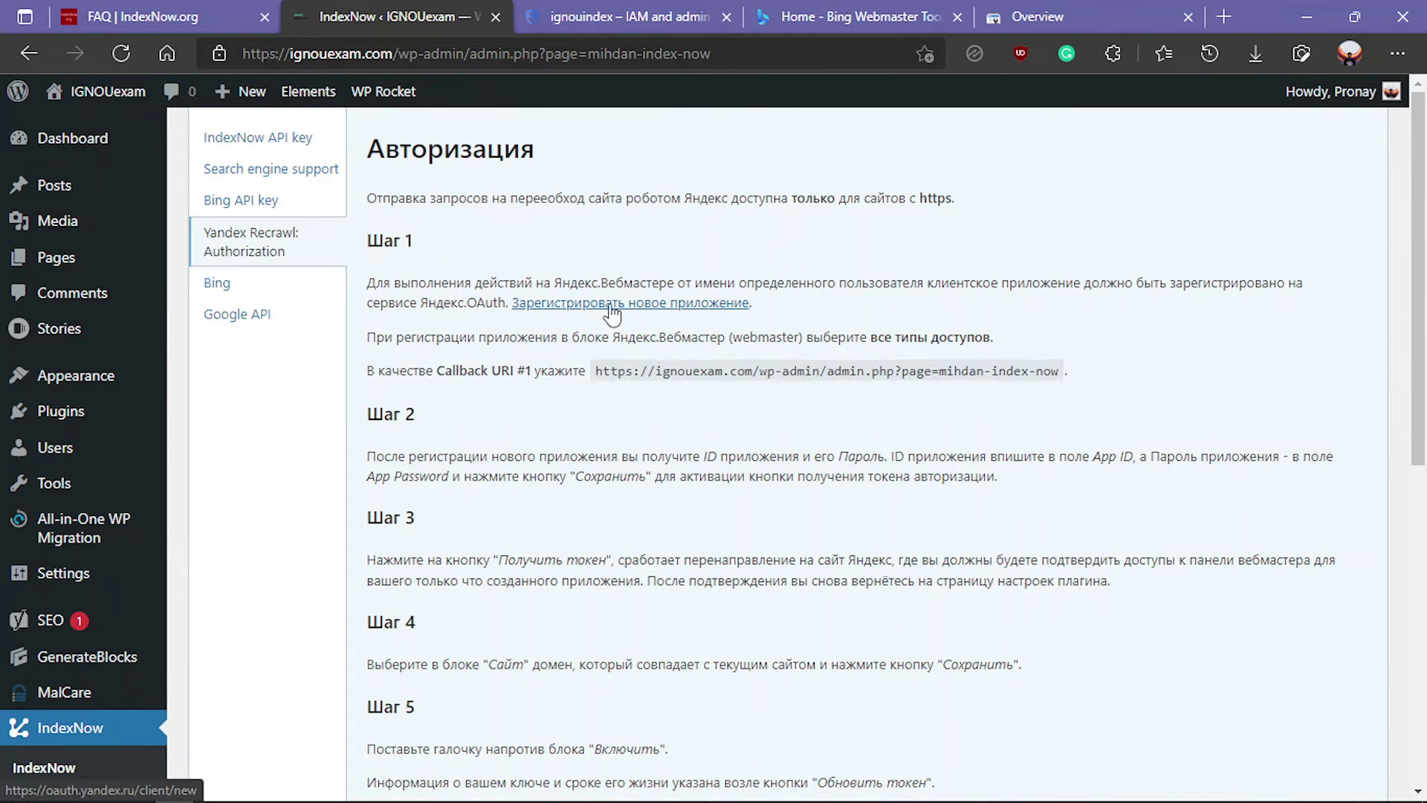
pyautogui.scroll(-5, 712, 409)
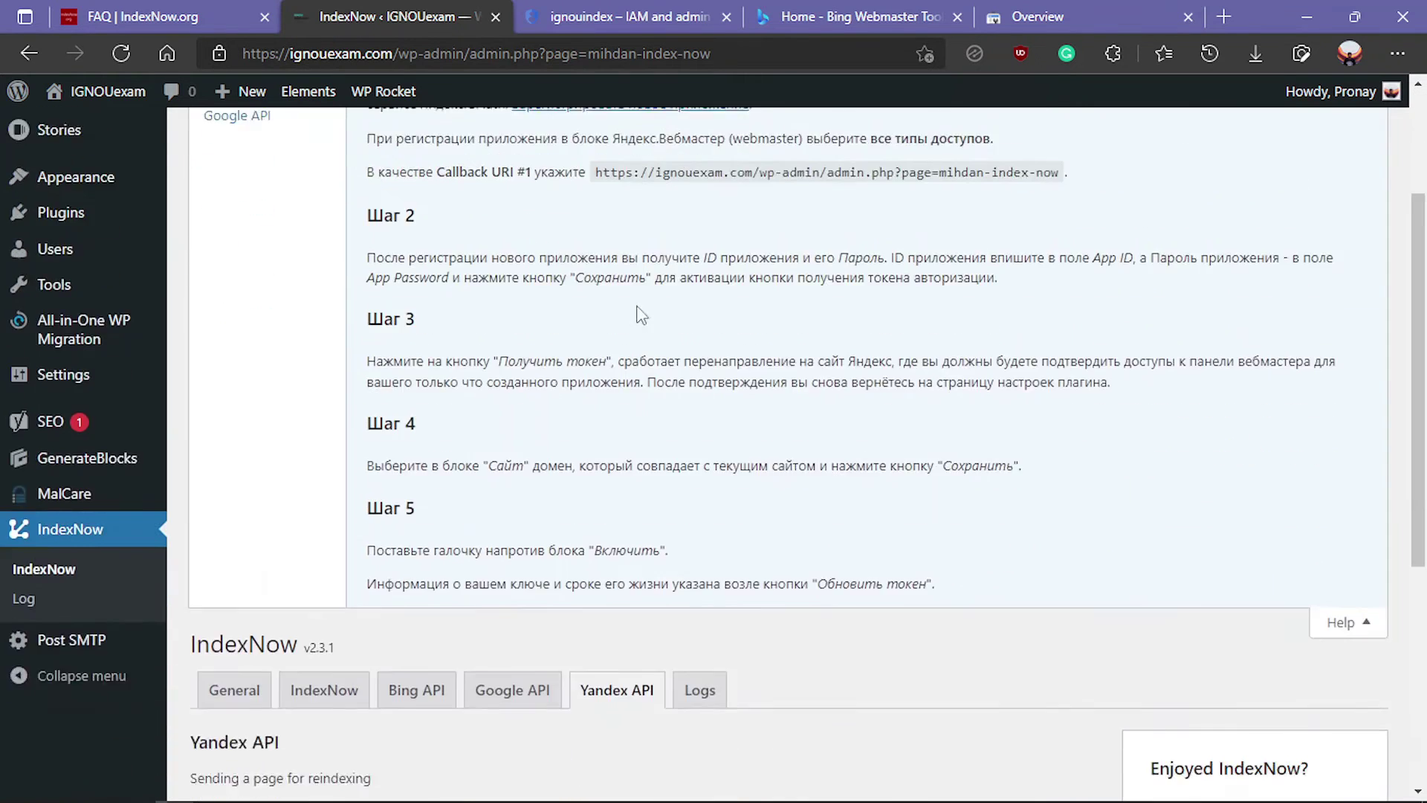
pyautogui.scroll(5, 712, 410)
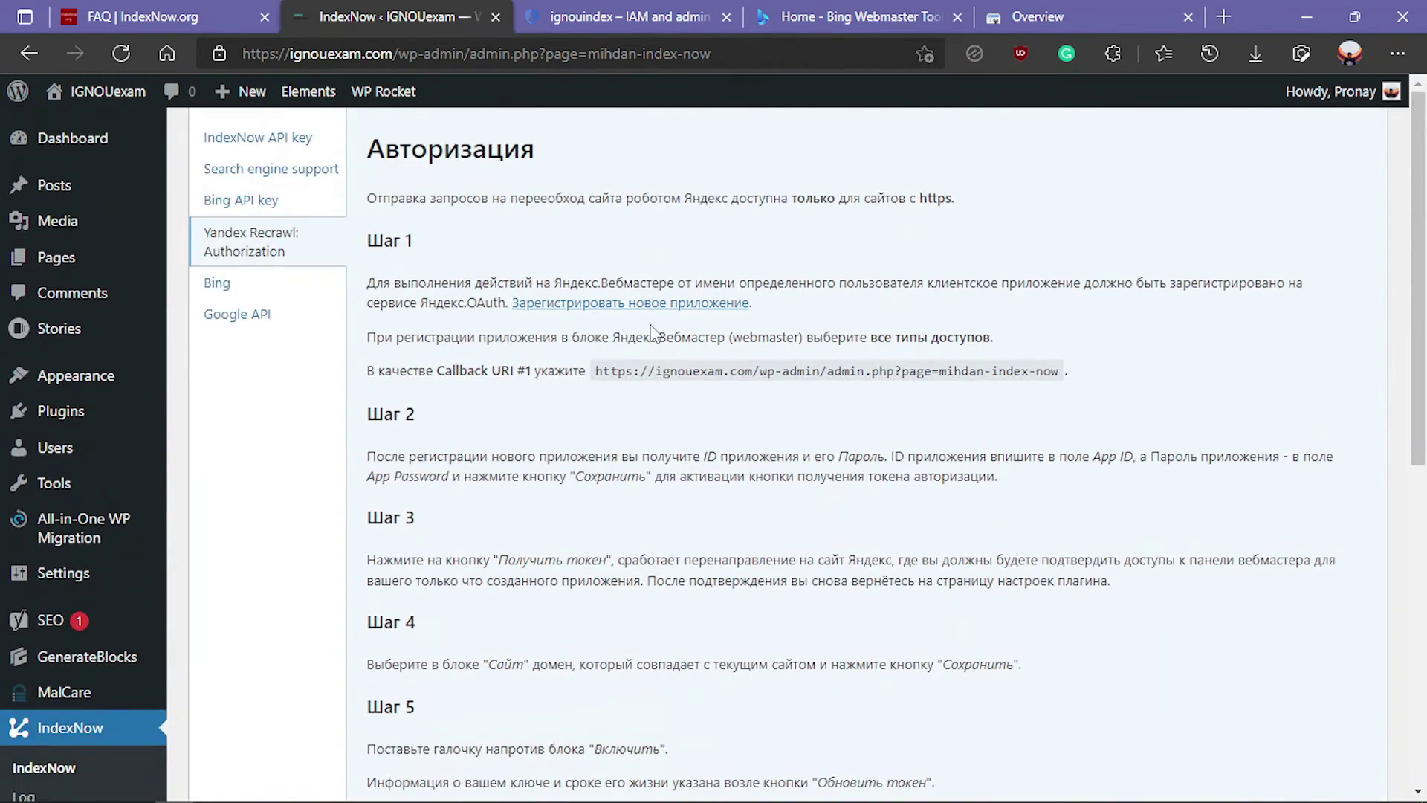
pyautogui.middleClick(608, 304)
pyautogui.click(740, 15)
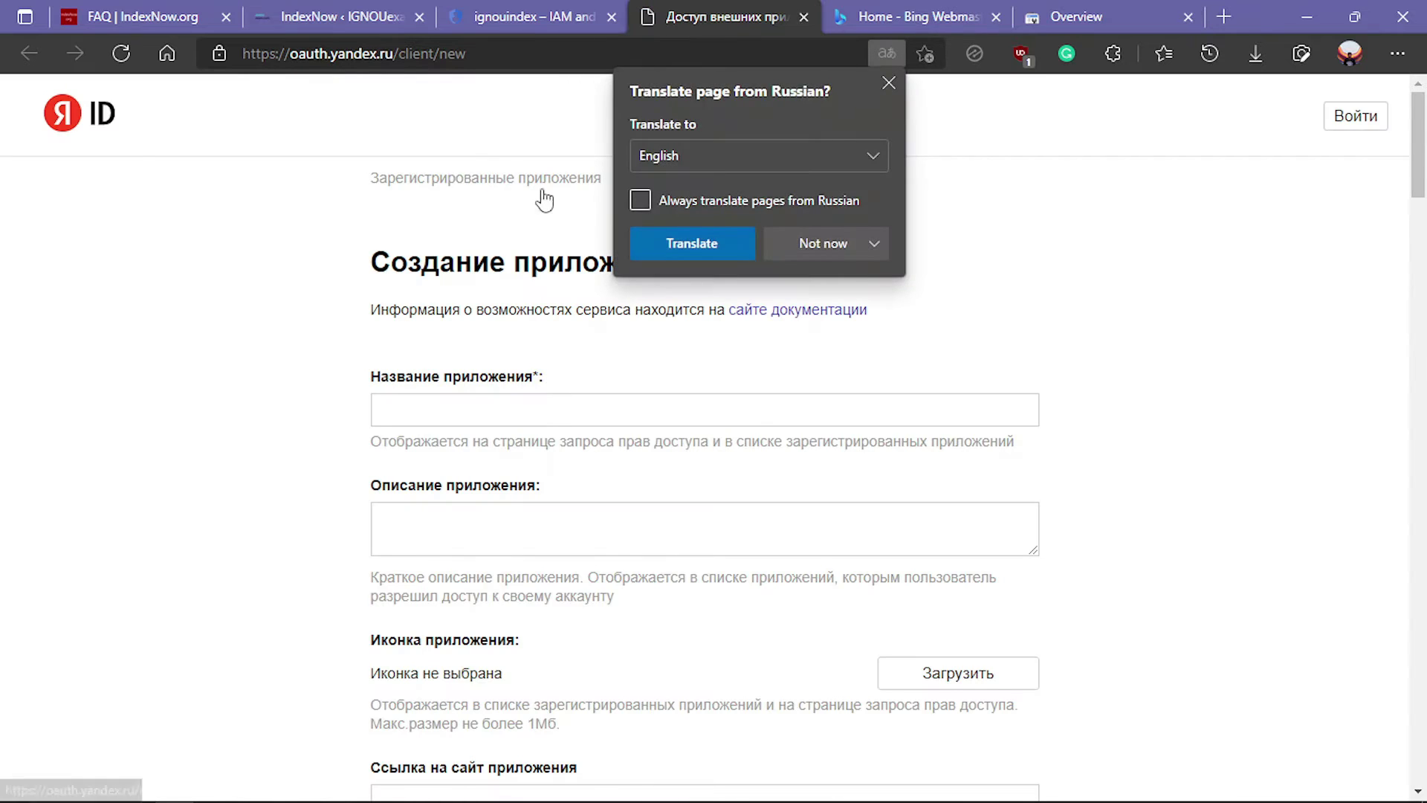
# Dismiss the translation offer and look over the Yandex application creation form from beginning to end
pyautogui.click(1196, 293)
pyautogui.scroll(-20, 1371, 227)
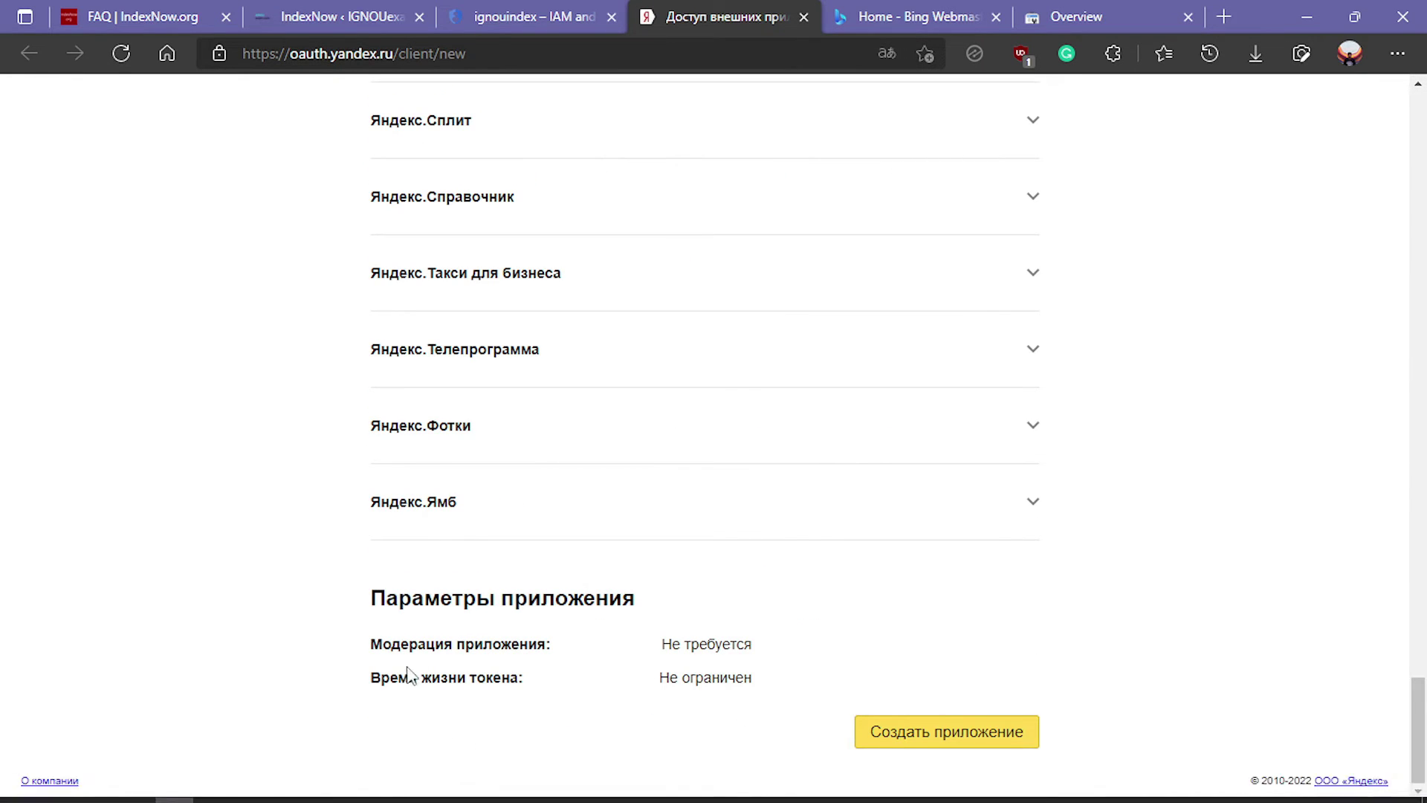
pyautogui.scroll(4, 391, 663)
pyautogui.scroll(-4, 377, 662)
pyautogui.scroll(20, 112, 732)
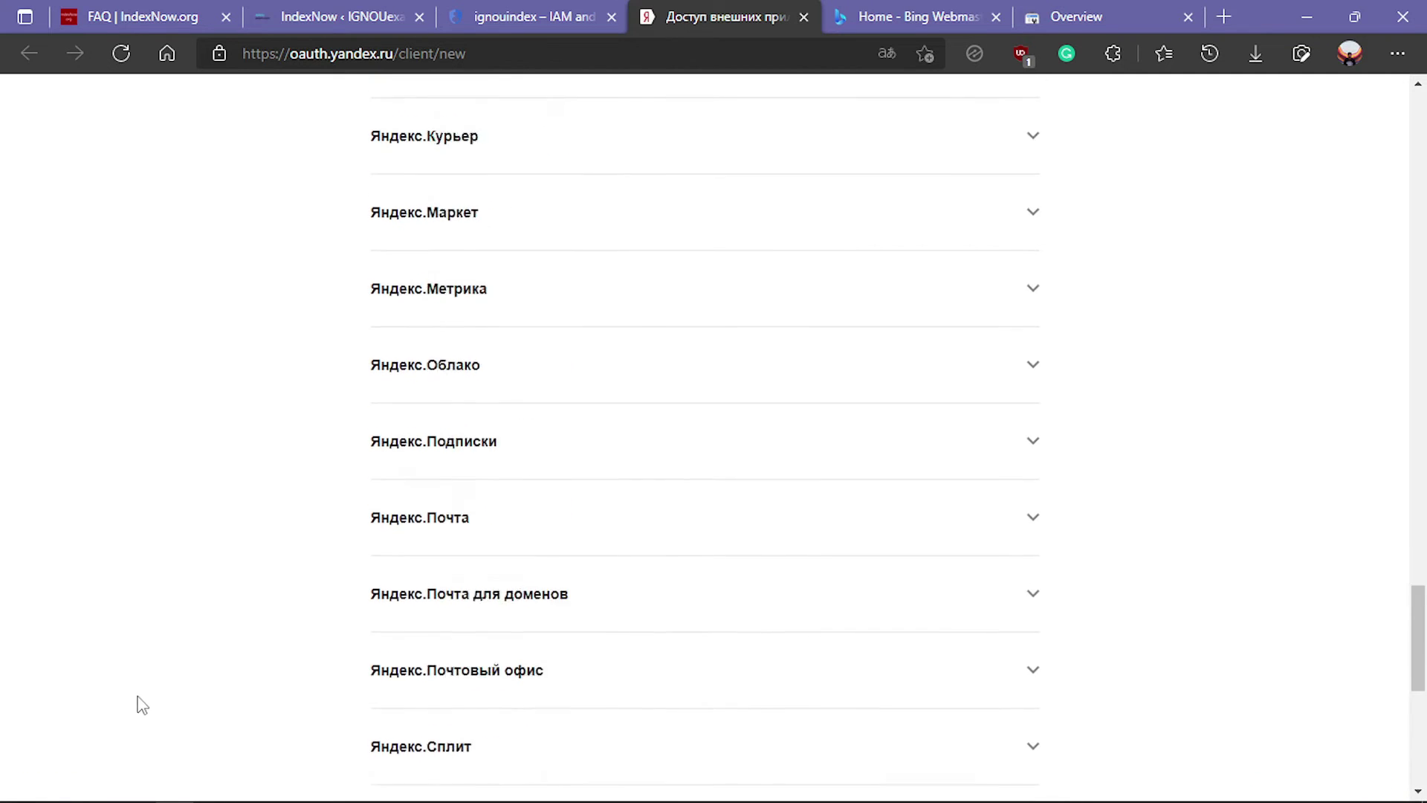
pyautogui.scroll(3, 301, 607)
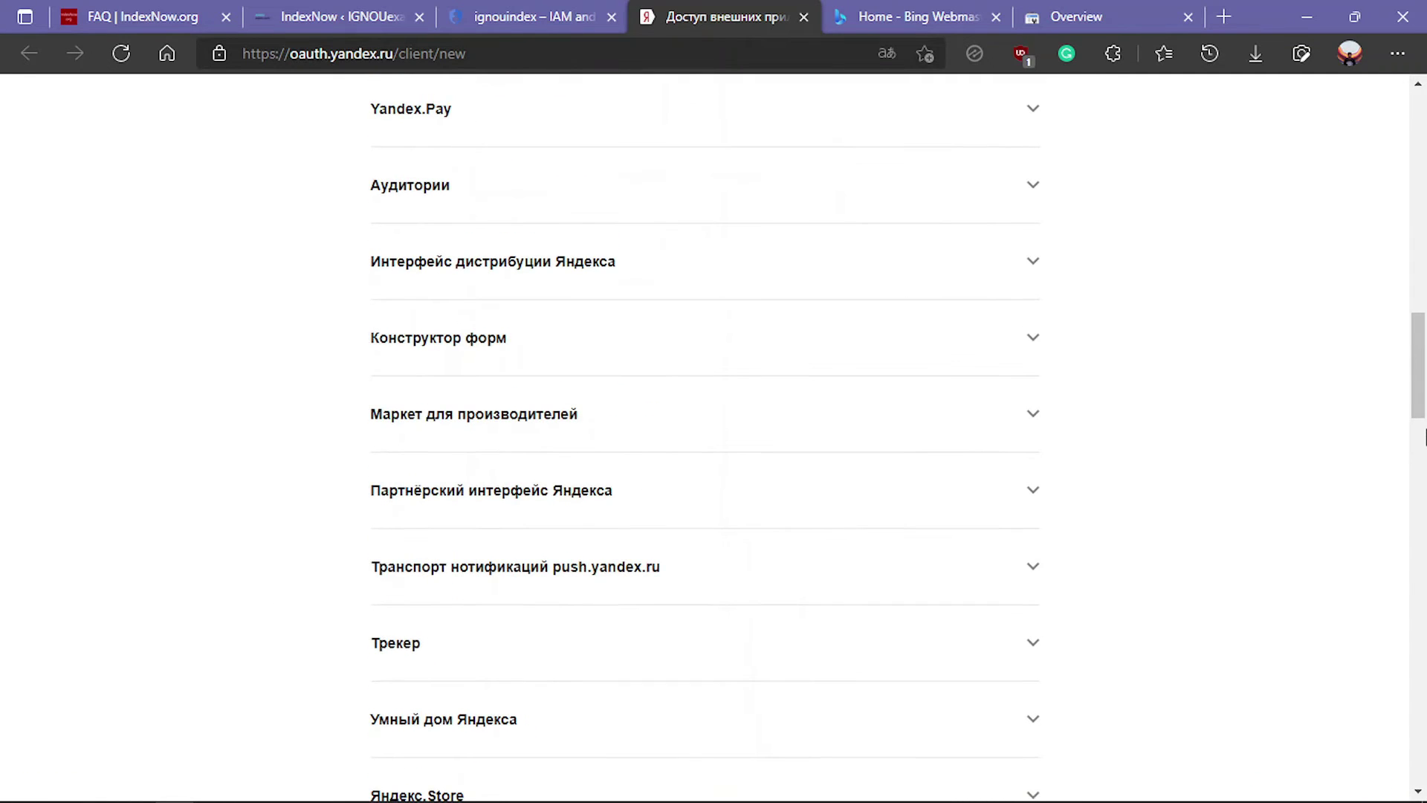
pyautogui.moveTo(1421, 435); pyautogui.dragTo(1421, 215)
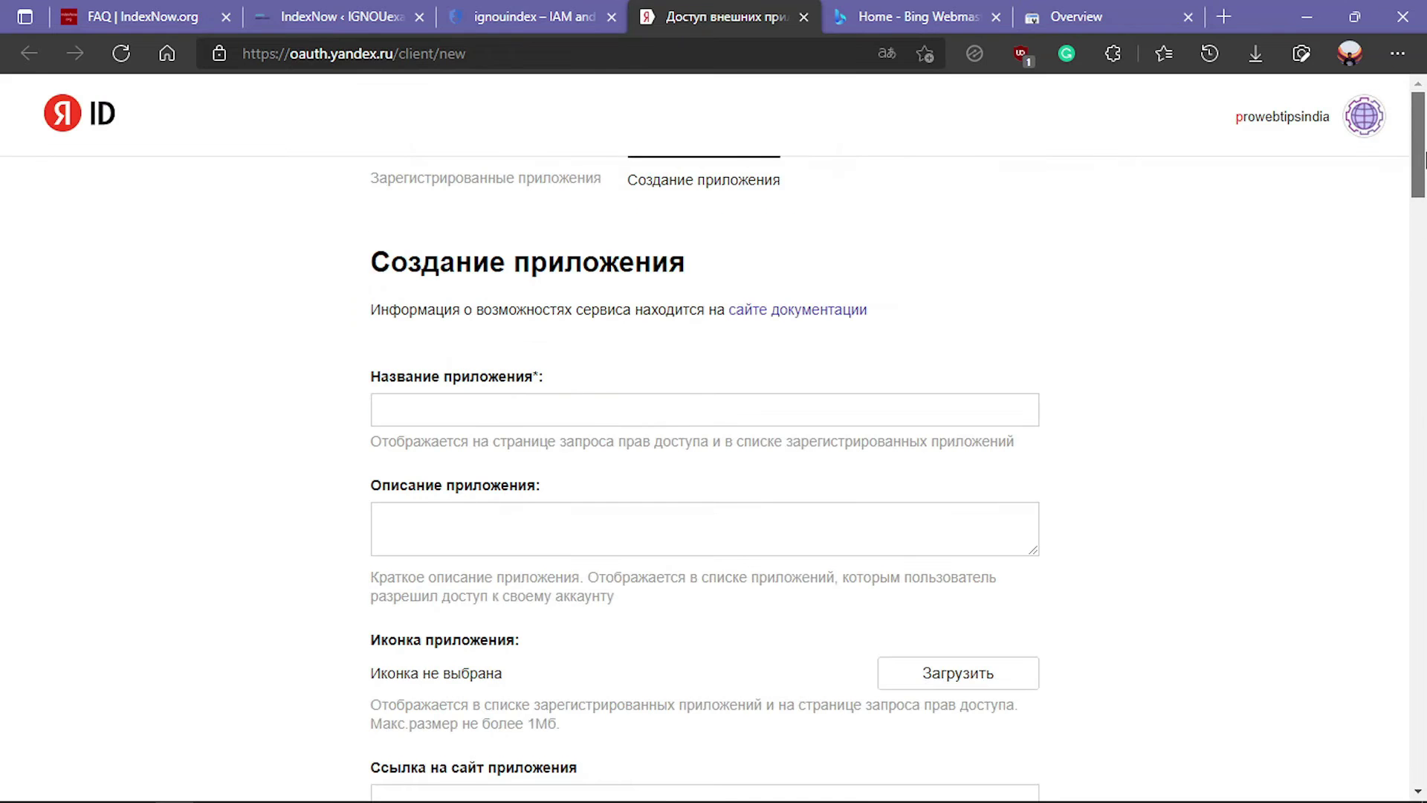
# Translate the Yandex form into English and enter the application name IgnouIndex with the description "Index NOw API"
pyautogui.click(886, 55)
pyautogui.click(702, 243)
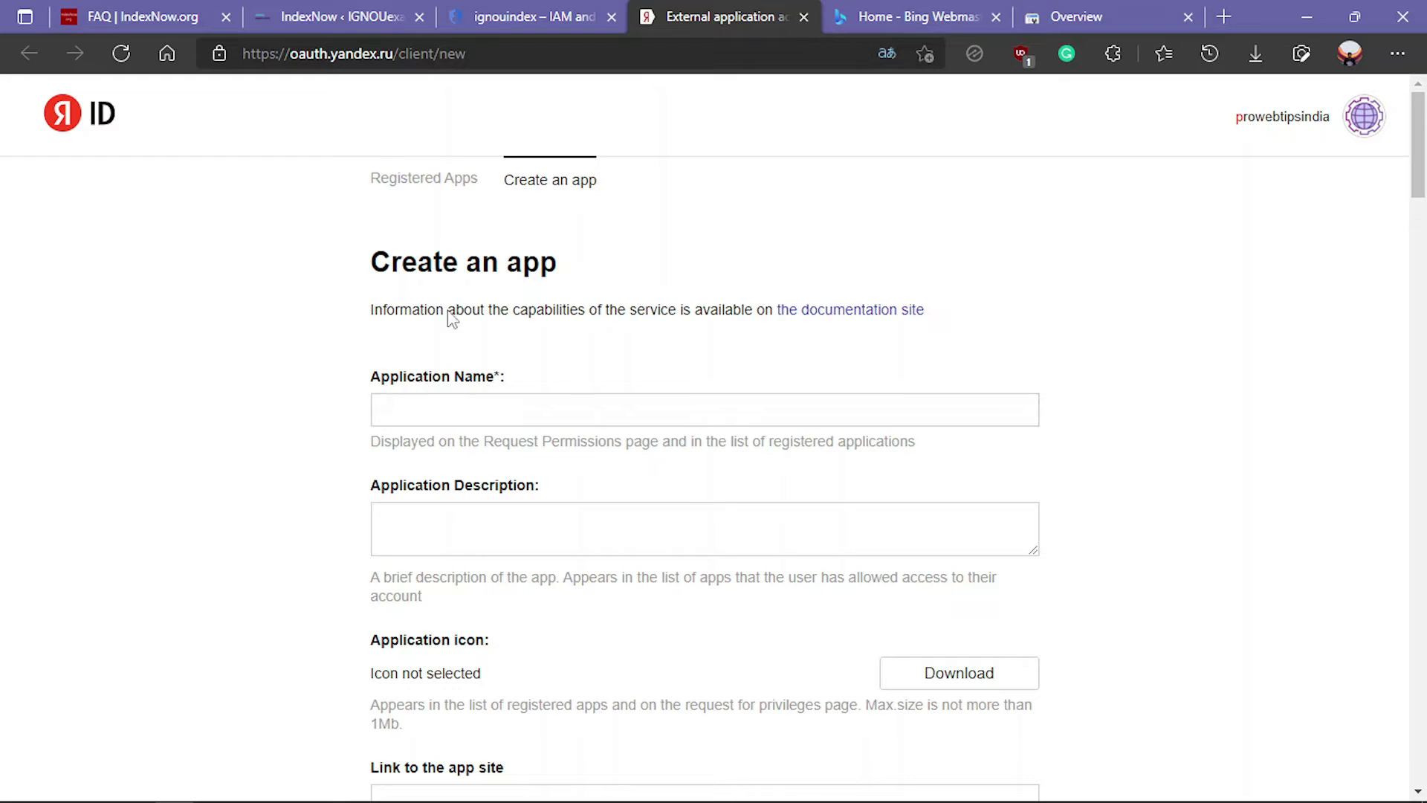
pyautogui.click(445, 408)
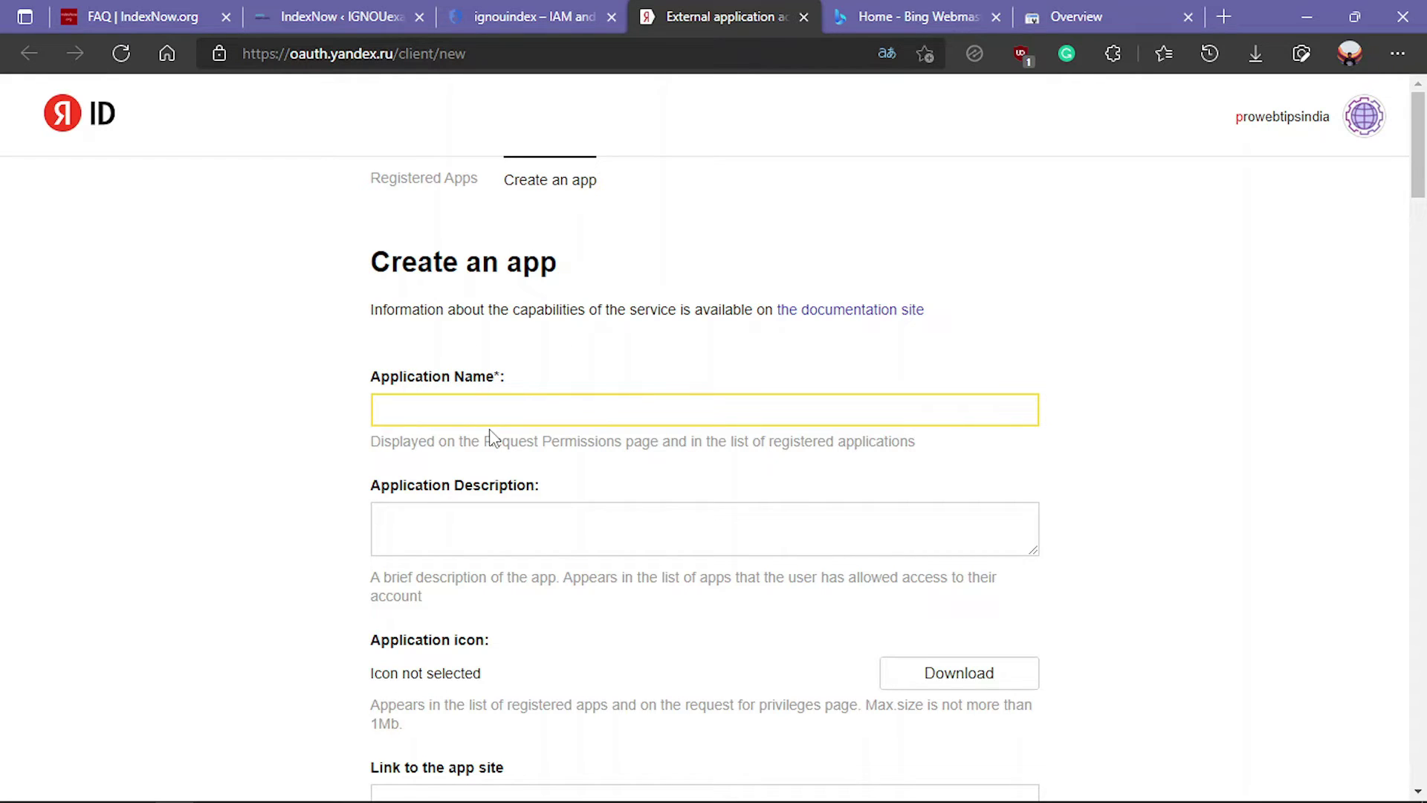
pyautogui.write('IgnouIndex')
pyautogui.click(519, 537)
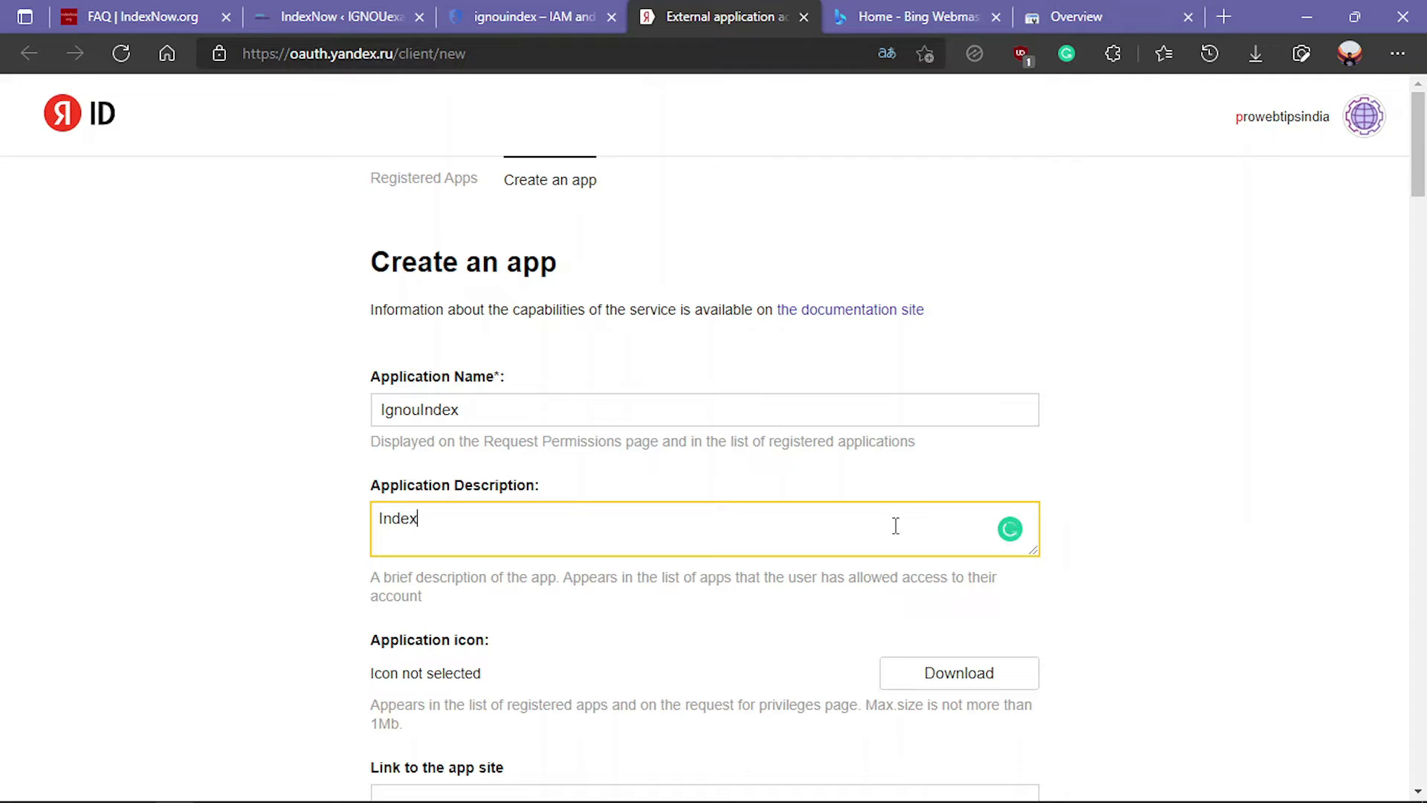
pyautogui.write('Index NOw API')
pyautogui.click(762, 476)
pyautogui.scroll(-3, 525, 430)
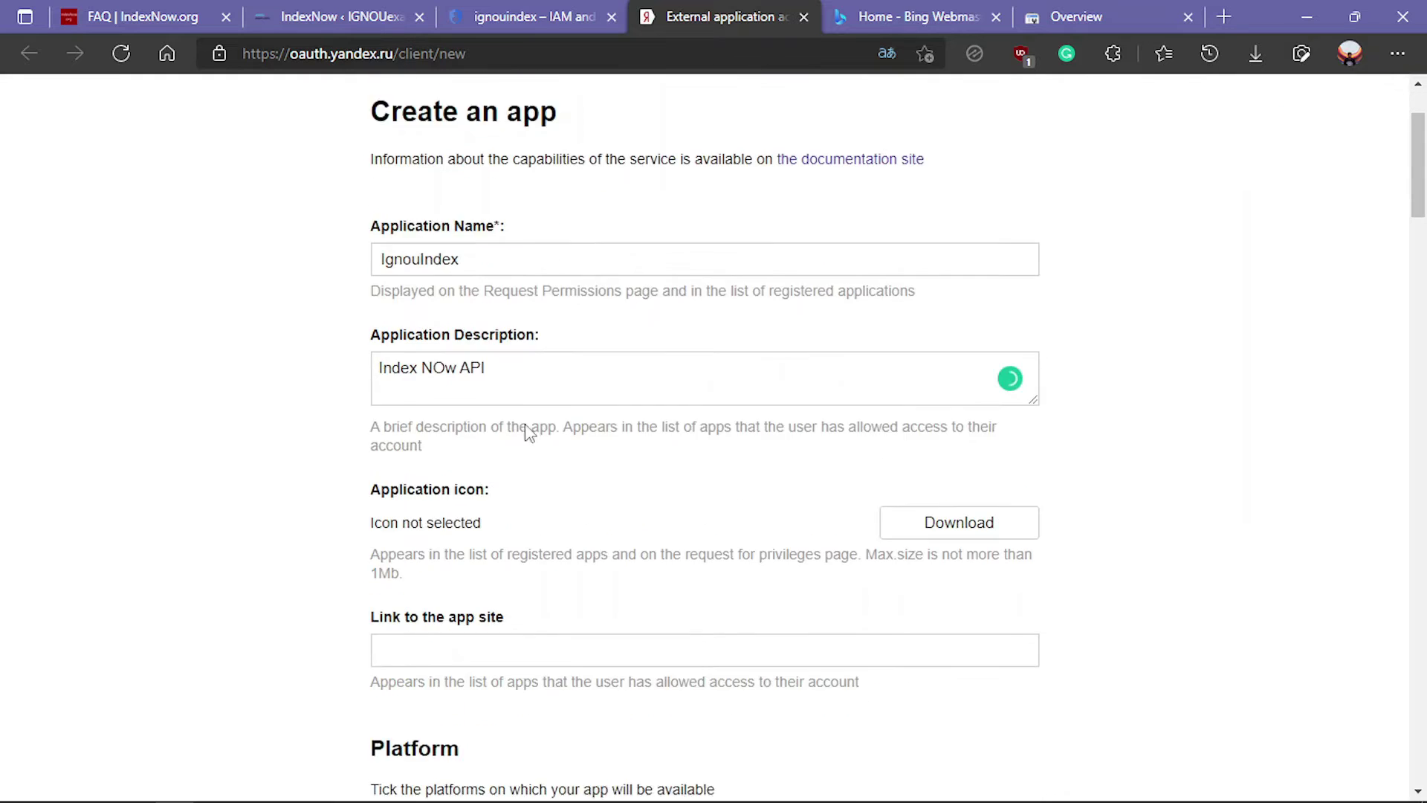
pyautogui.scroll(-1, 475, 483)
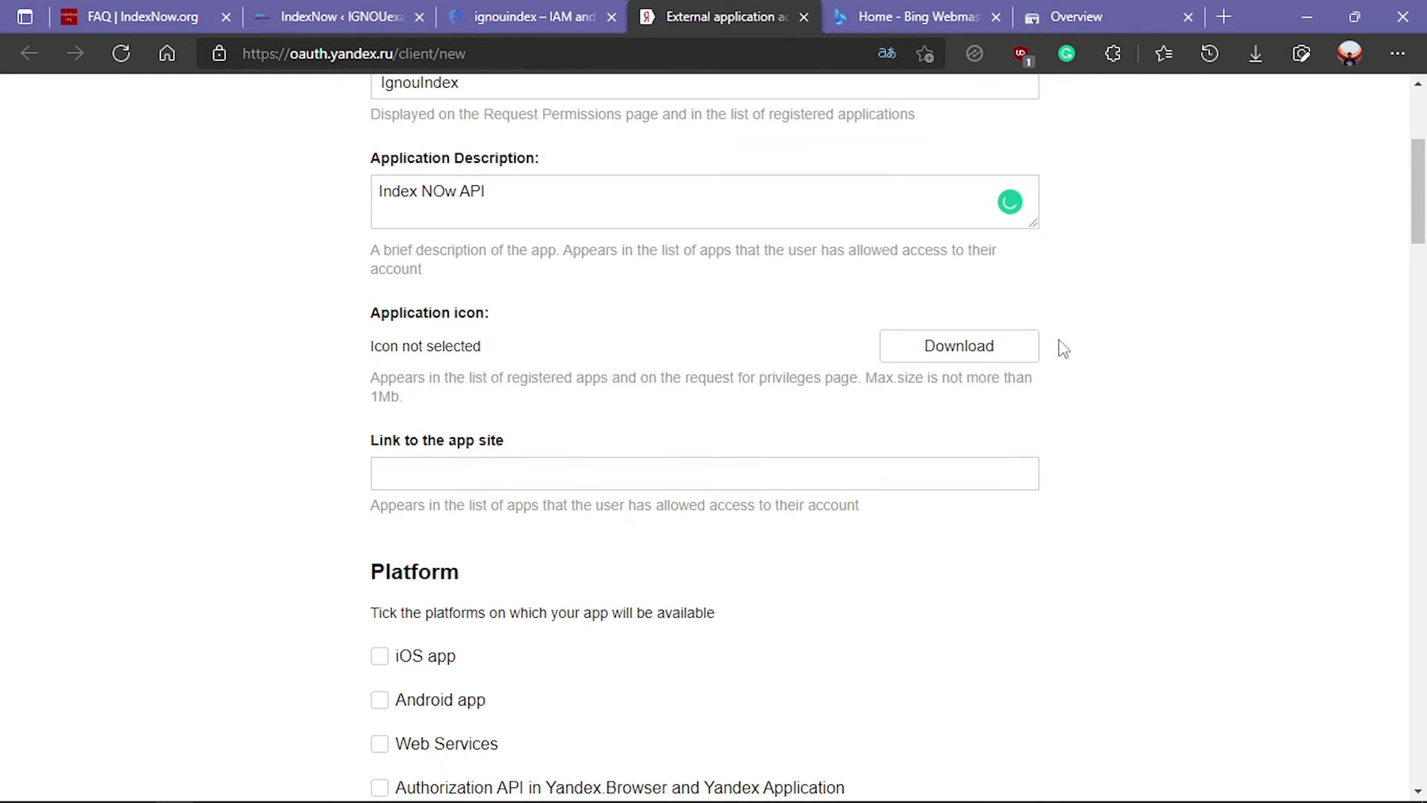
pyautogui.scroll(-1, 413, 500)
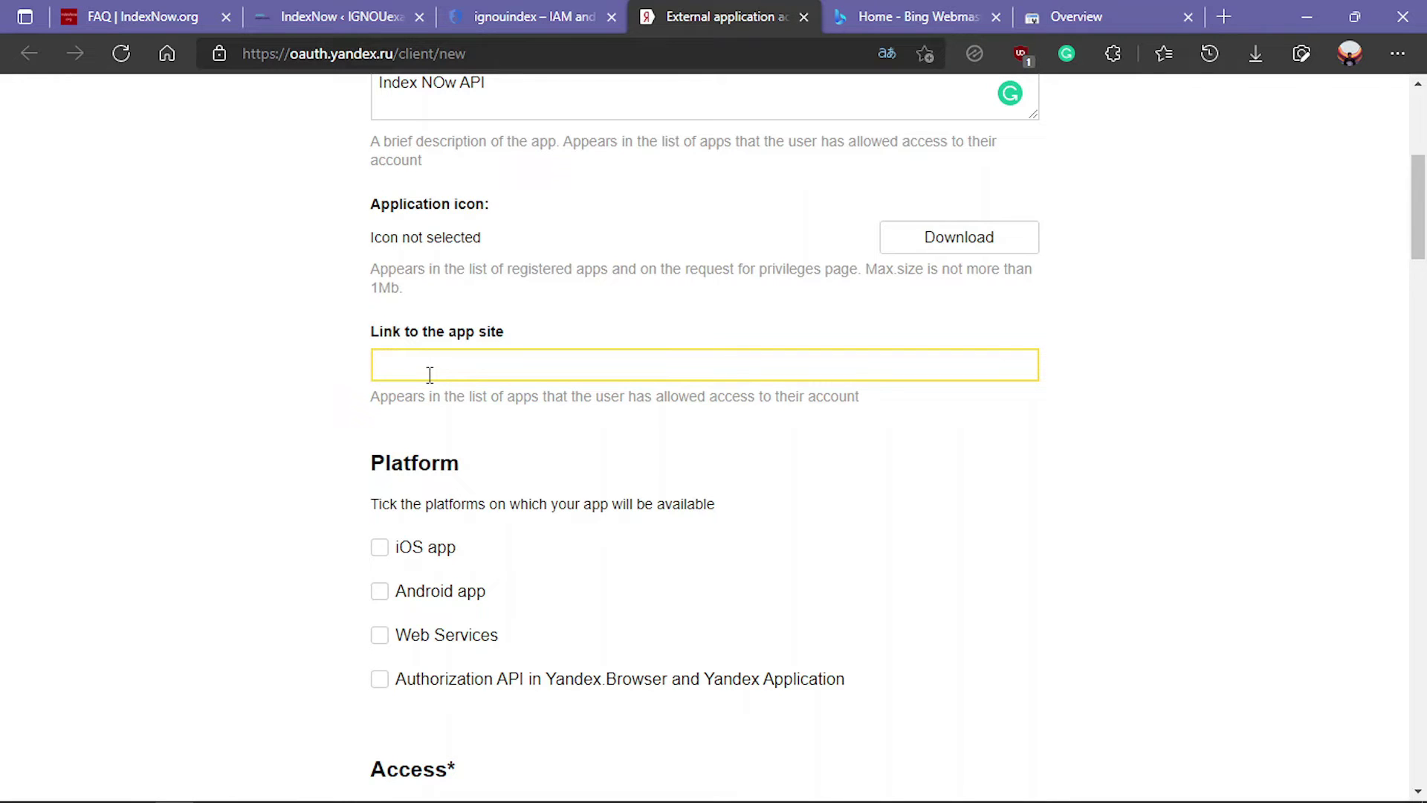
pyautogui.click(342, 16)
pyautogui.moveTo(393, 54); pyautogui.dragTo(236, 50)
pyautogui.hotkey('ctrl', 'c')
pyautogui.click(691, 16)
pyautogui.hotkey('ctrl', 'v')
pyautogui.scroll(-3, 567, 488)
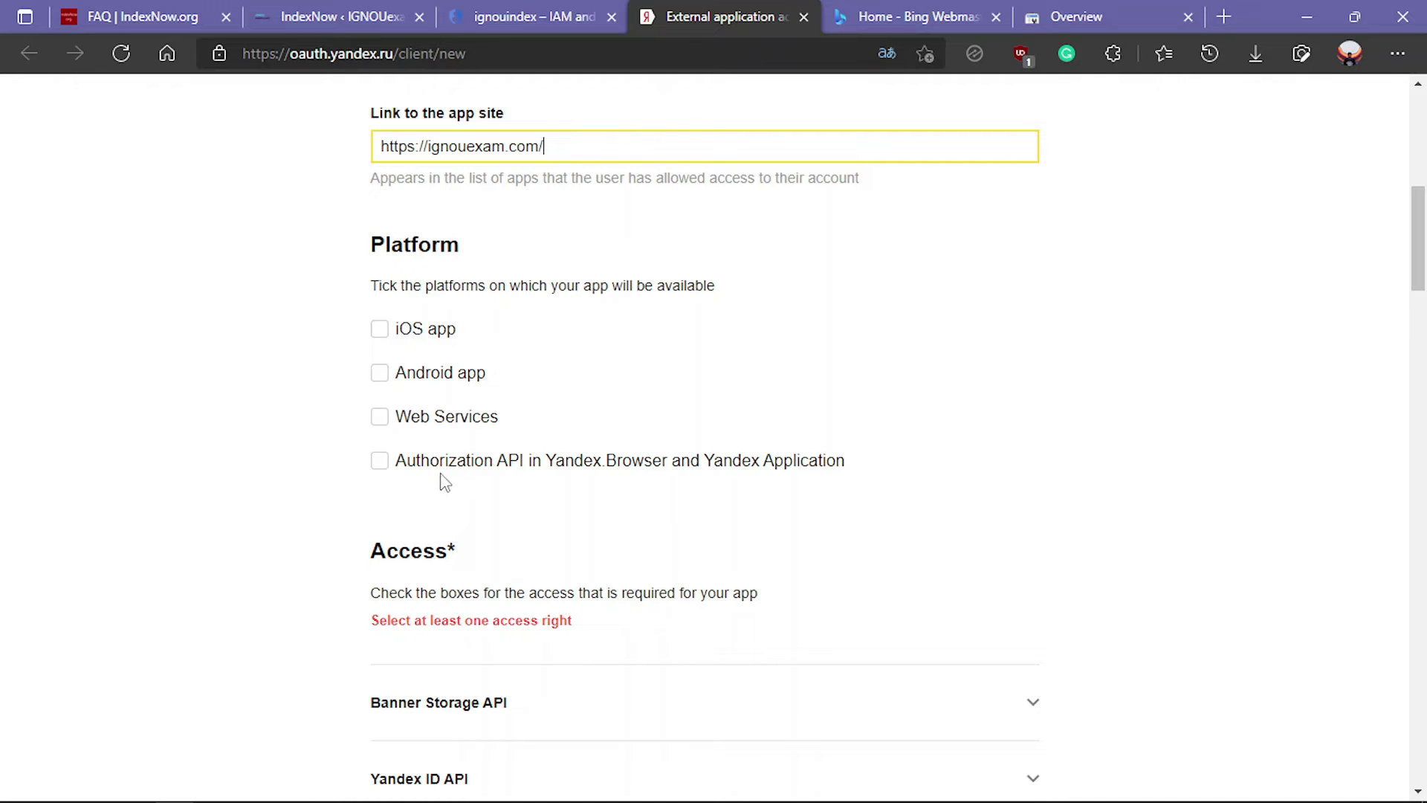
pyautogui.click(385, 420)
pyautogui.click(616, 502)
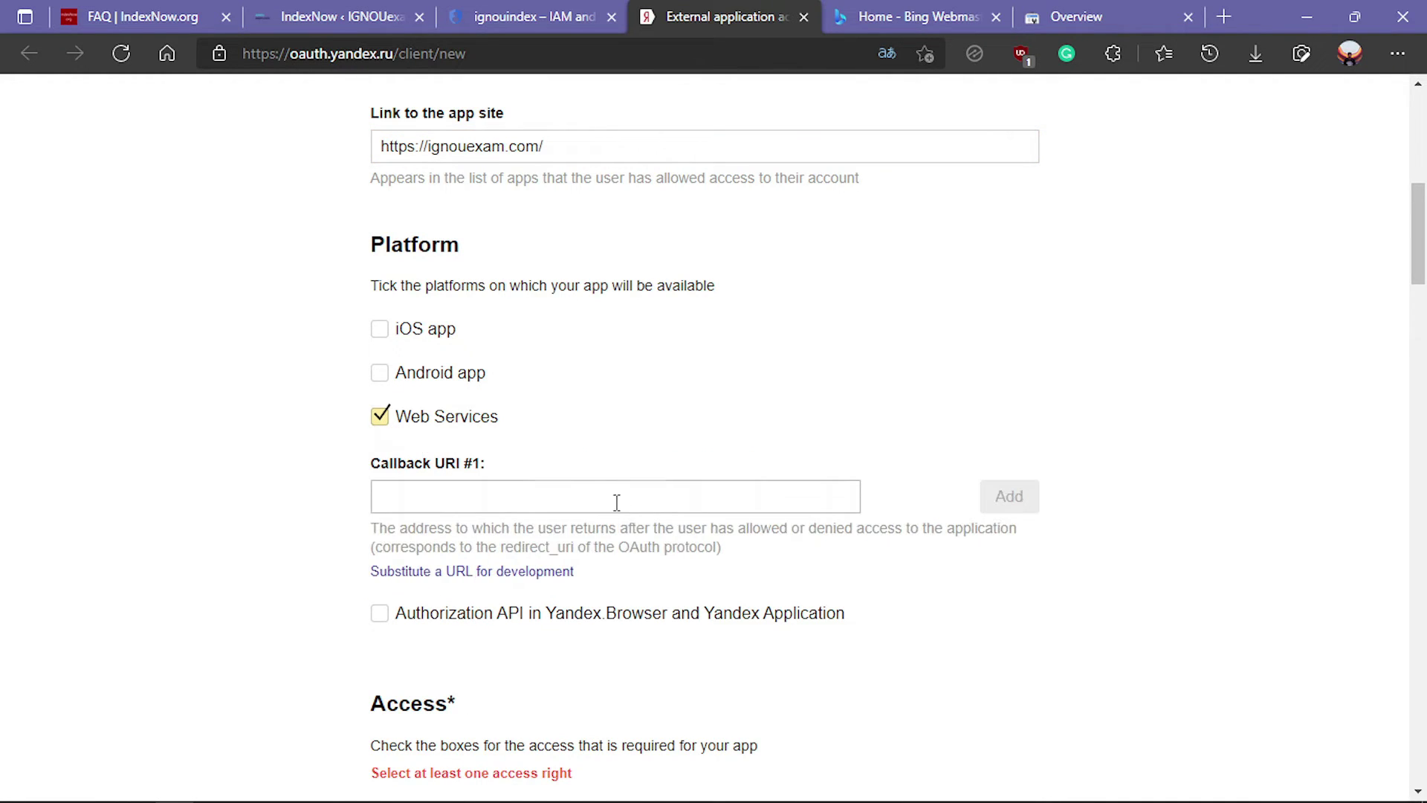
pyautogui.click(599, 489)
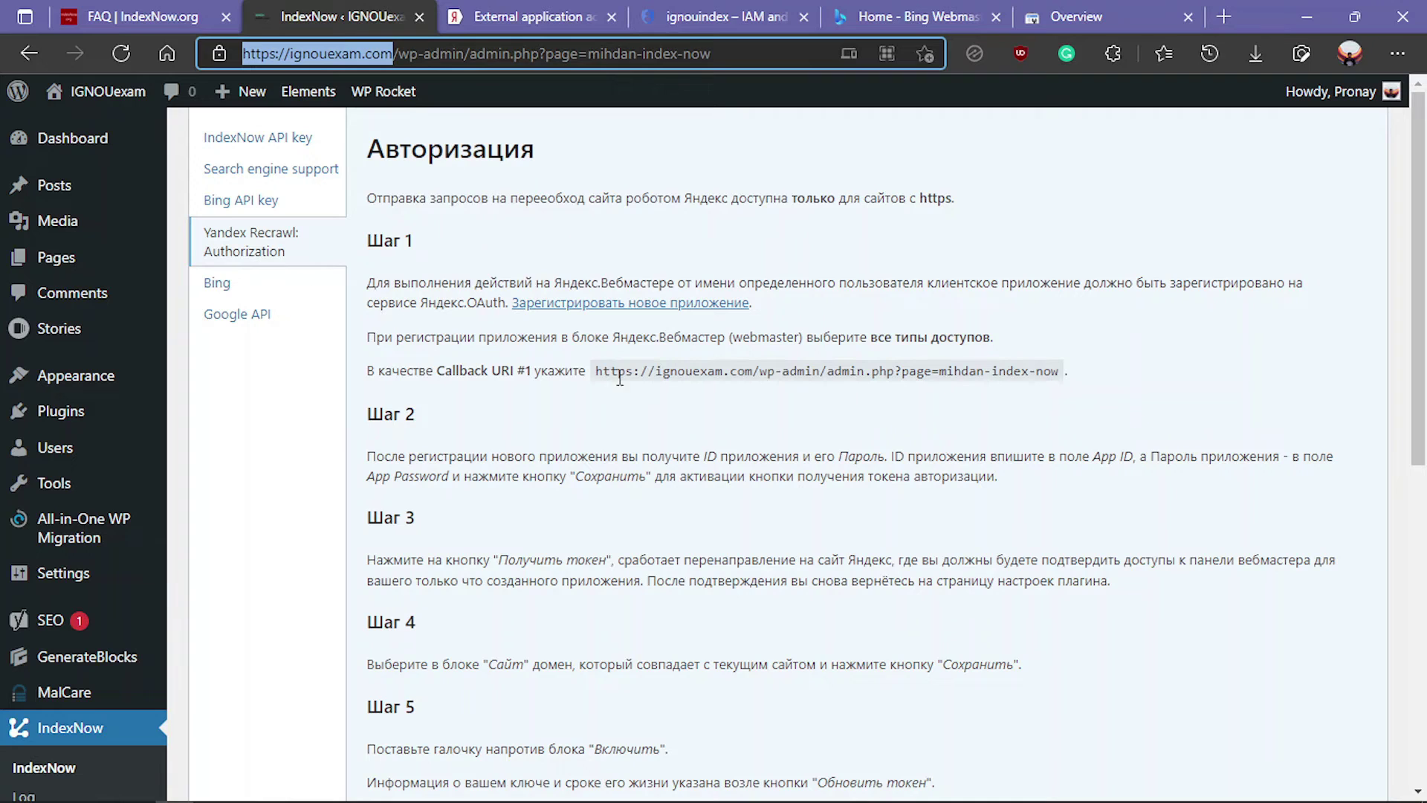
pyautogui.moveTo(595, 371); pyautogui.dragTo(993, 369)
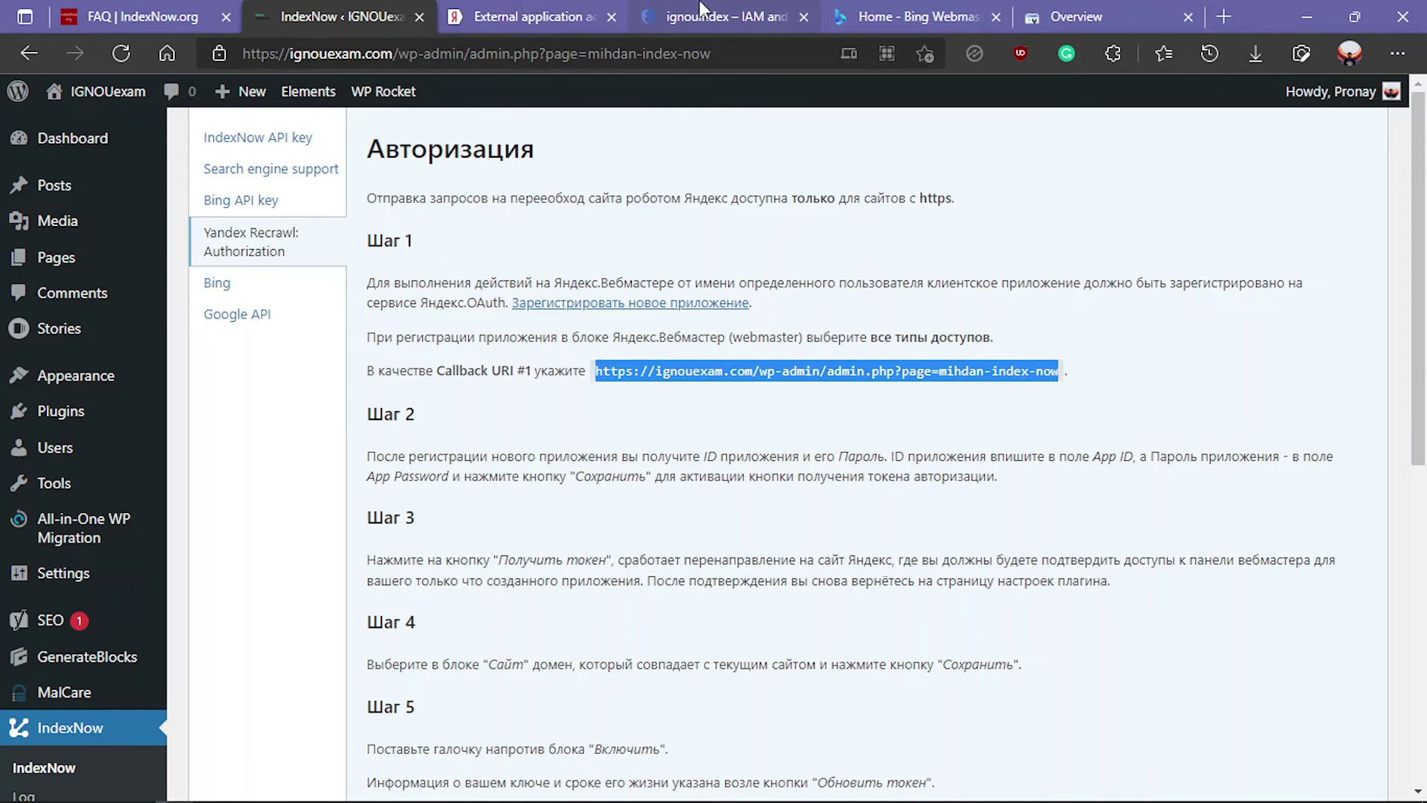
pyautogui.click(498, 15)
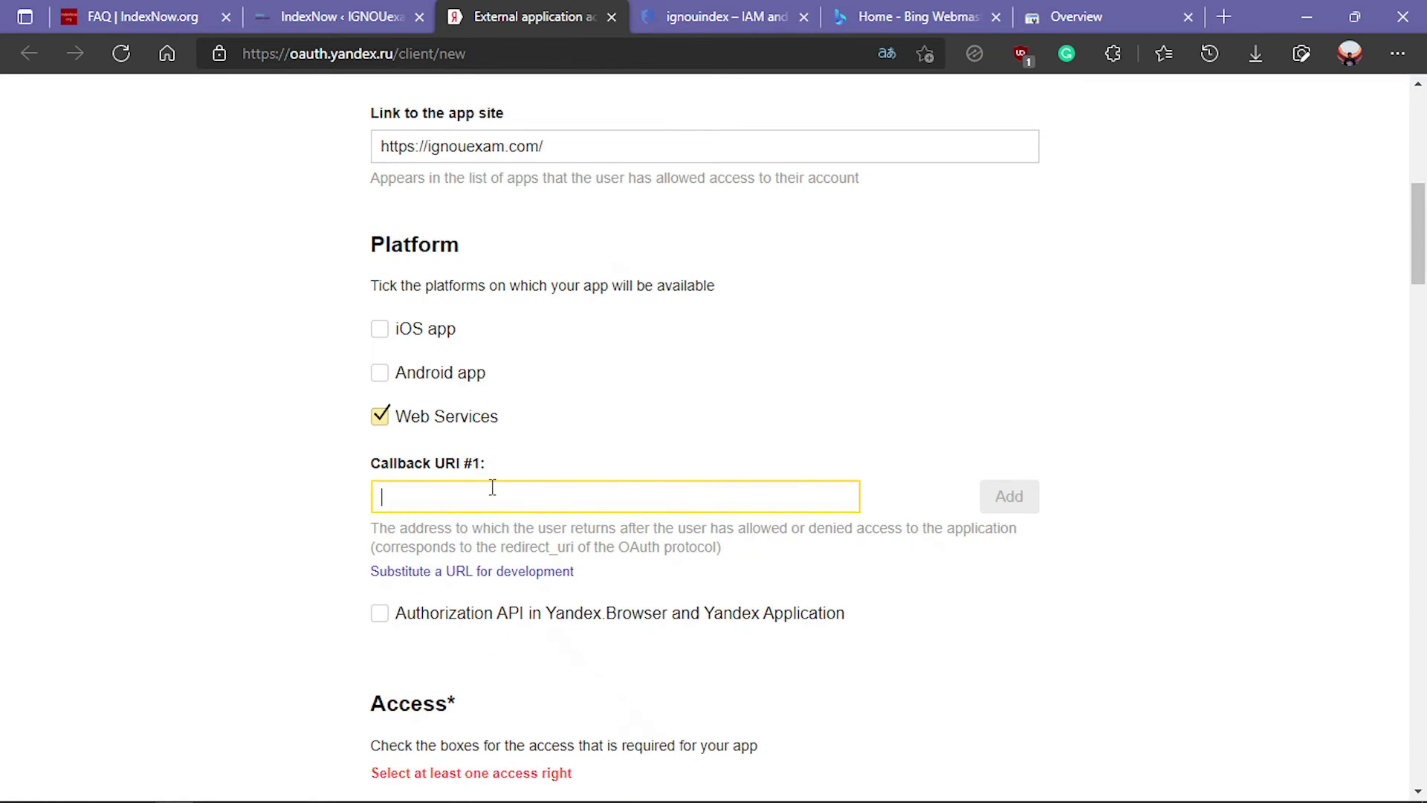
pyautogui.write('https://ignouexam.com/wp-admin/admin.php?page=mihdan-index-now')
# Under the Yandex.Webmaster access rights, allow adding sites to Yandex.Webmaster and obtaining information about the status of indexing
pyautogui.scroll(-4, 409, 369)
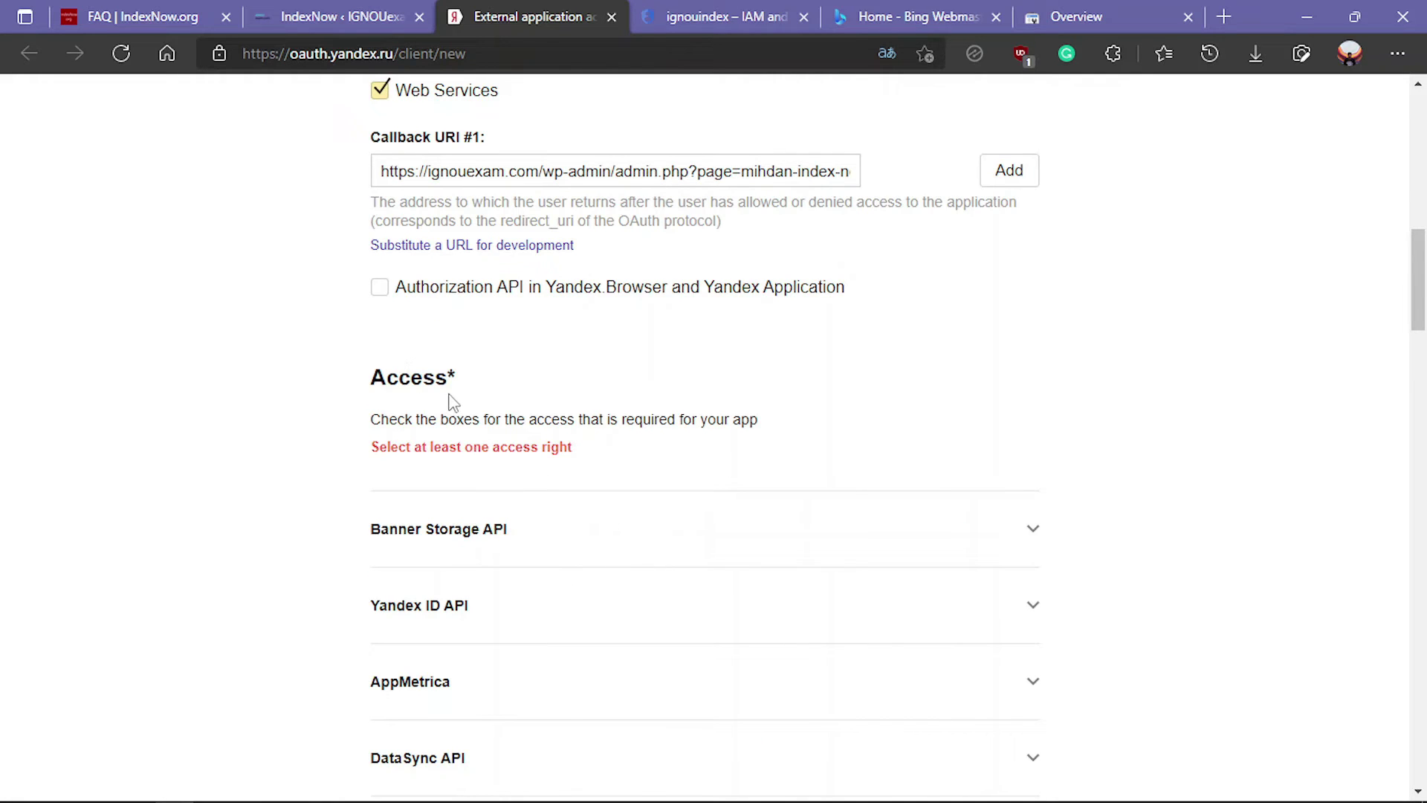
pyautogui.scroll(-2, 446, 401)
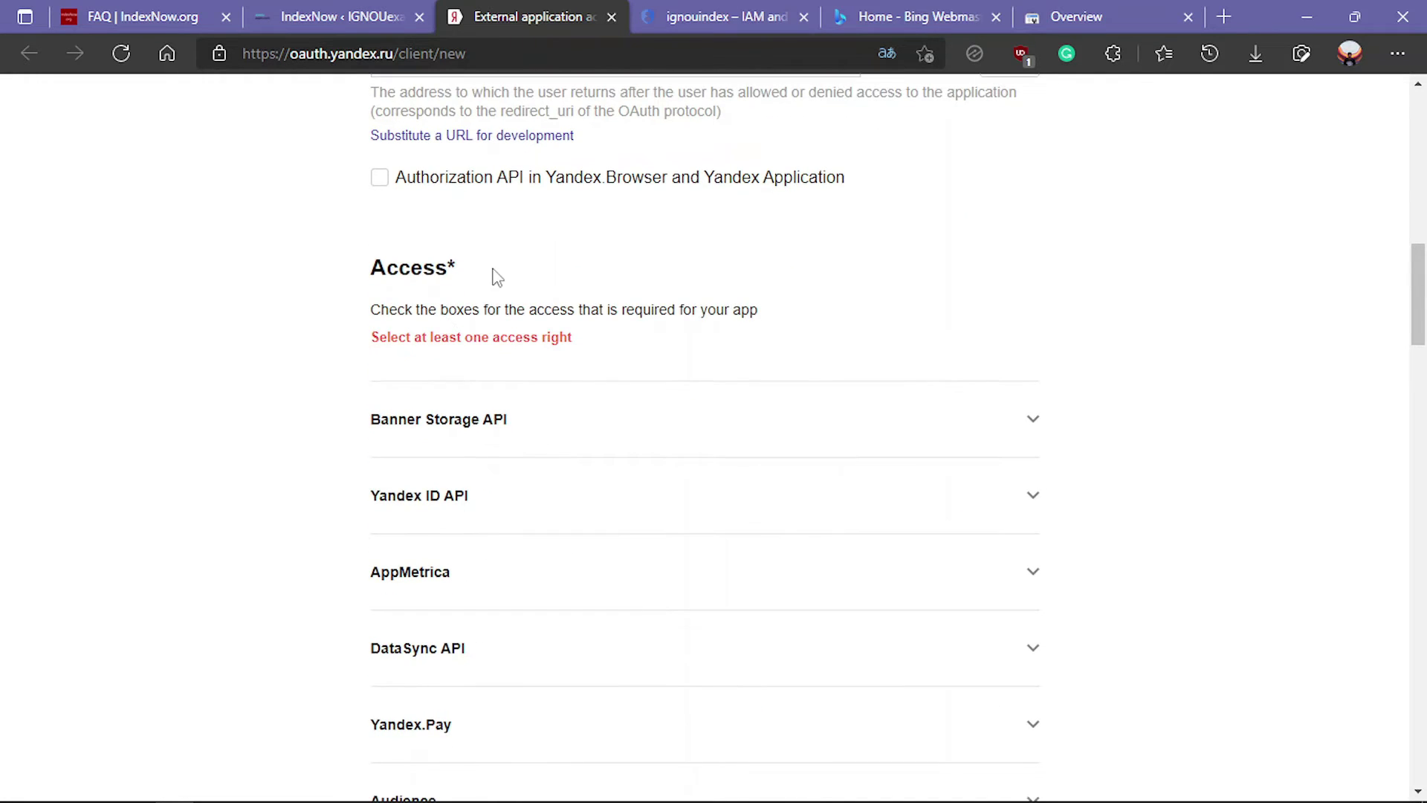
pyautogui.scroll(-15, 461, 462)
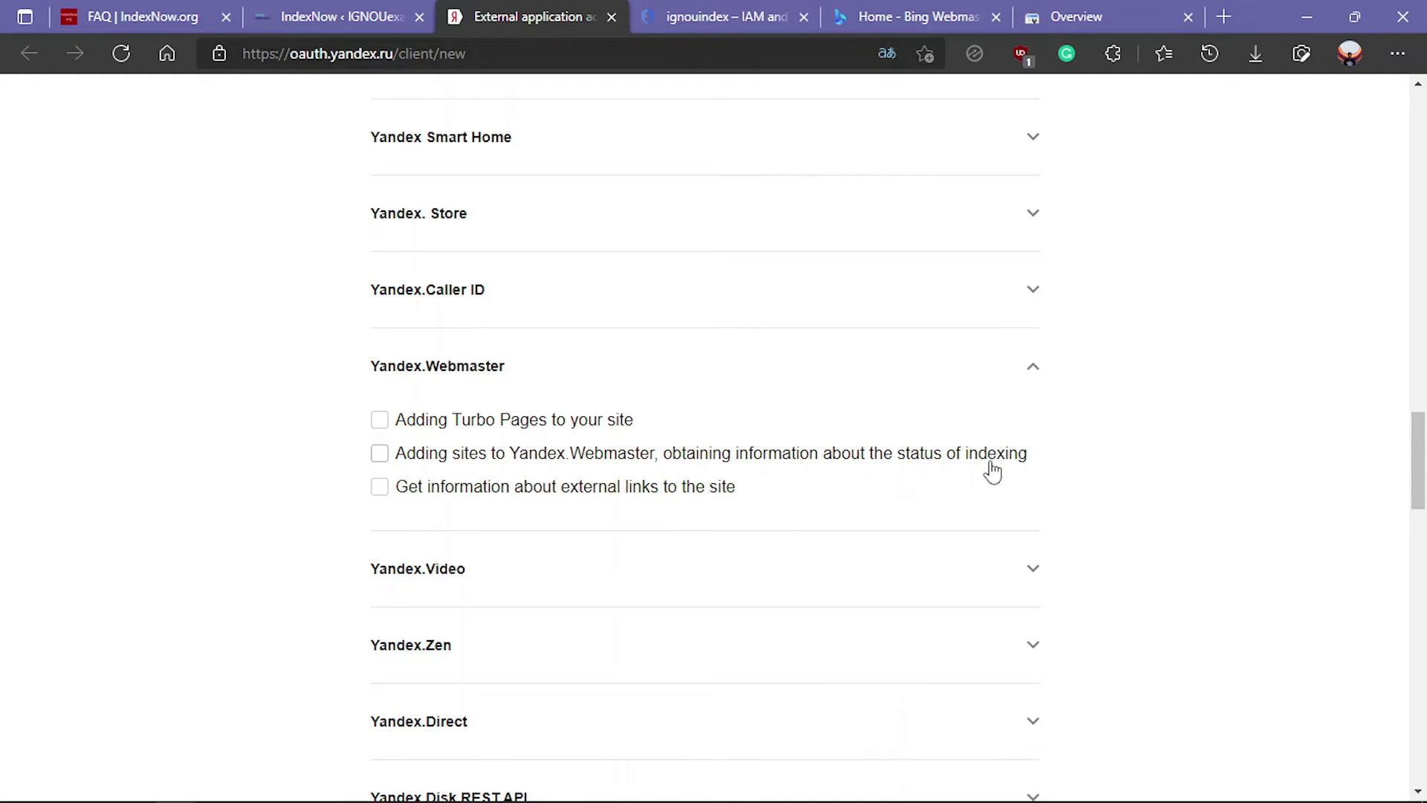
pyautogui.scroll(-1, 394, 475)
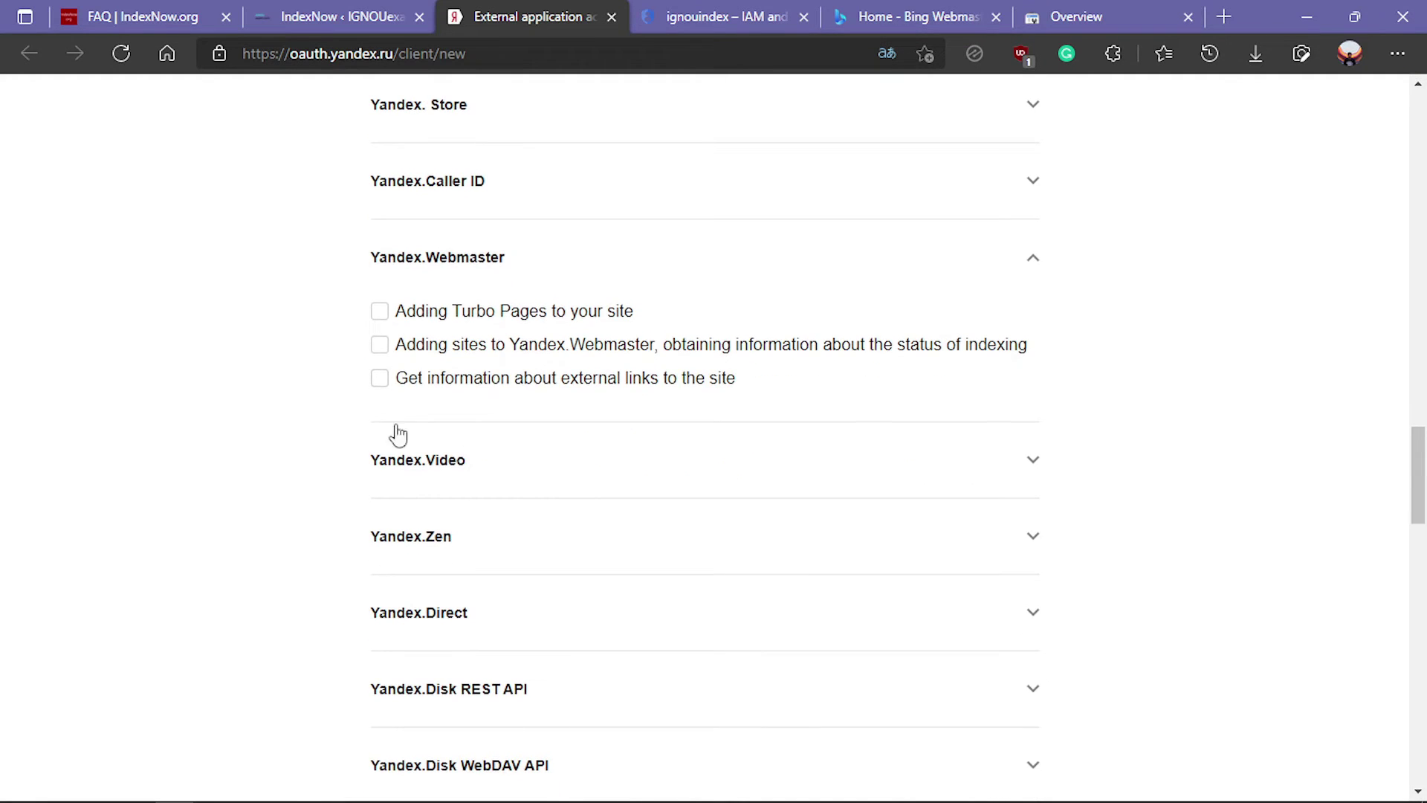
pyautogui.click(399, 355)
# Submit the completed form to create the Yandex application
pyautogui.scroll(-2, 475, 449)
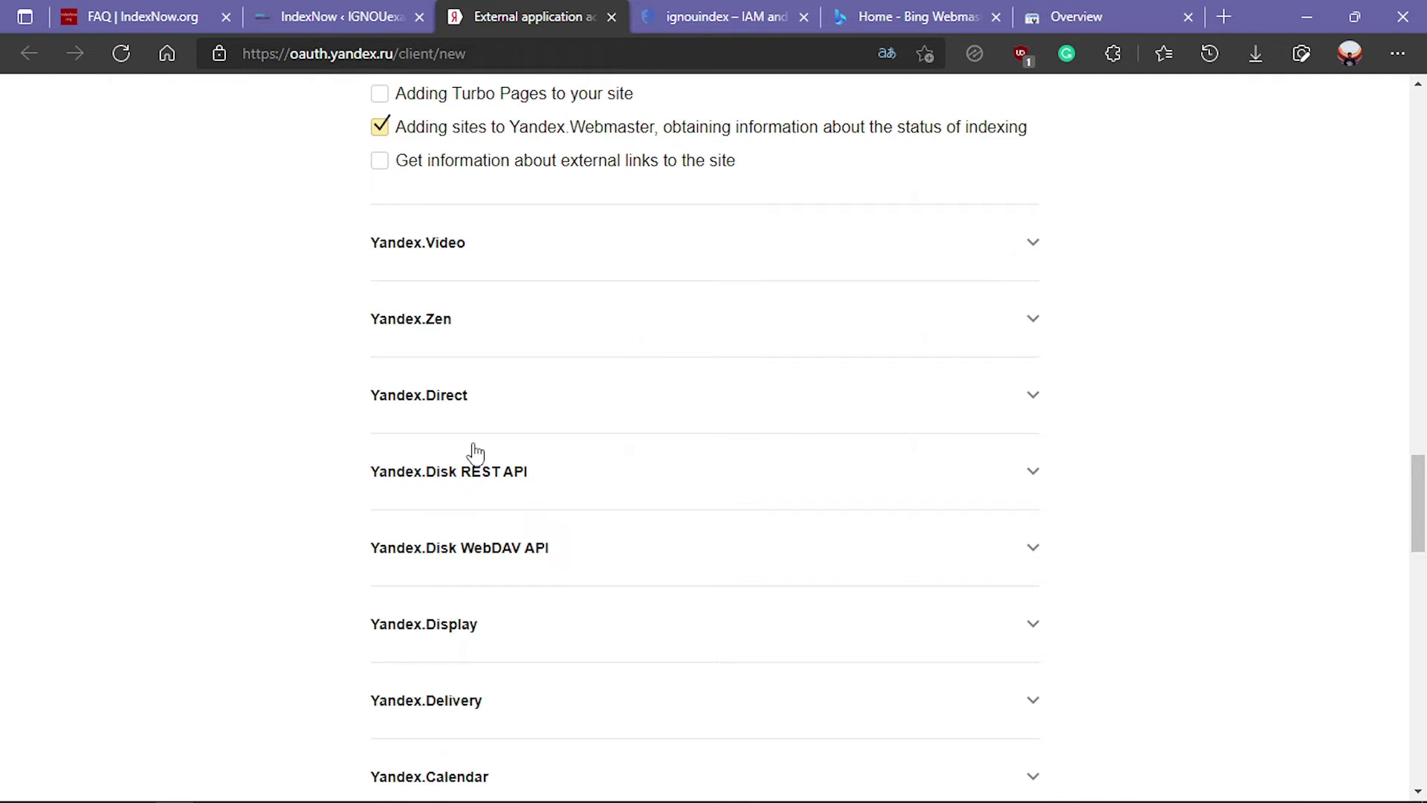
pyautogui.scroll(-12, 476, 452)
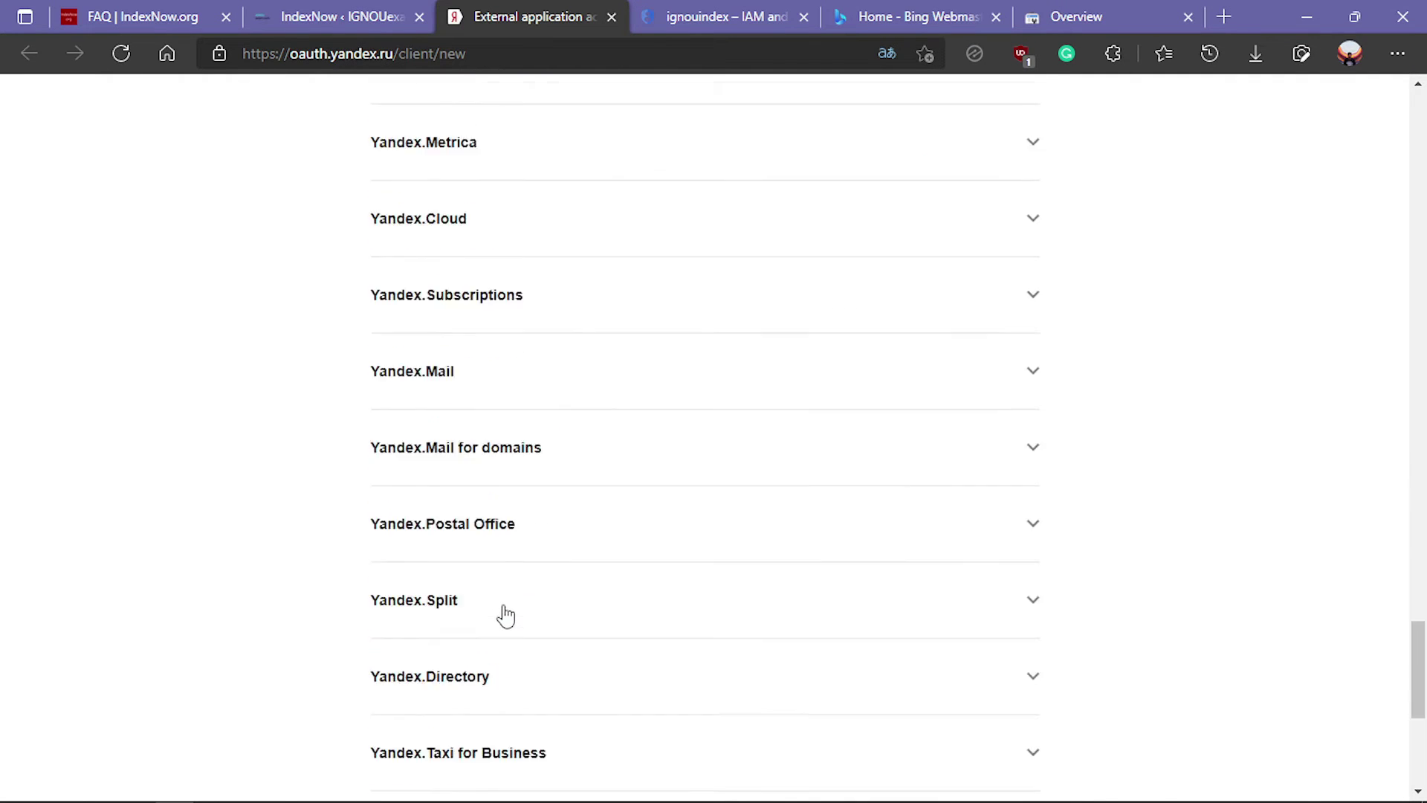
pyautogui.scroll(-5, 504, 614)
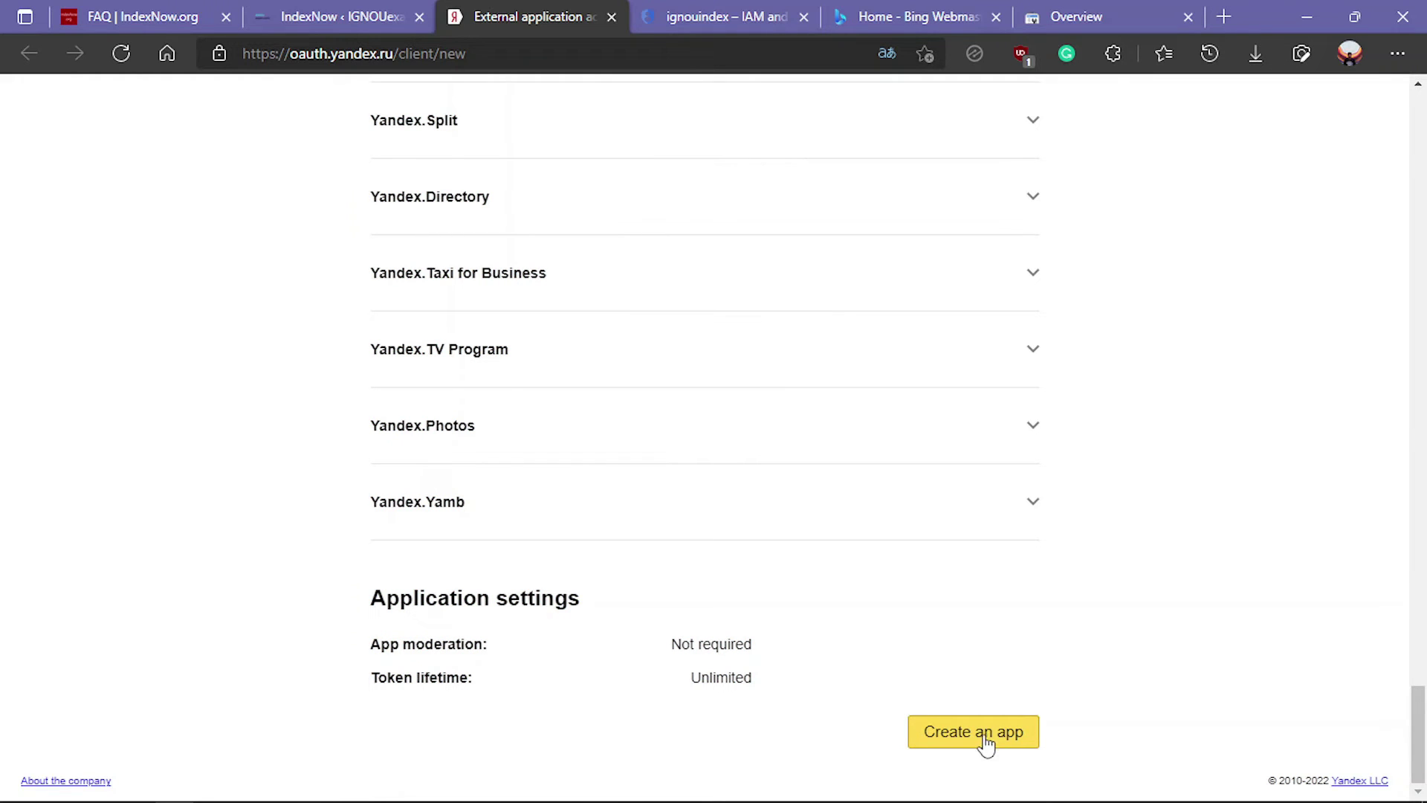
pyautogui.click(976, 736)
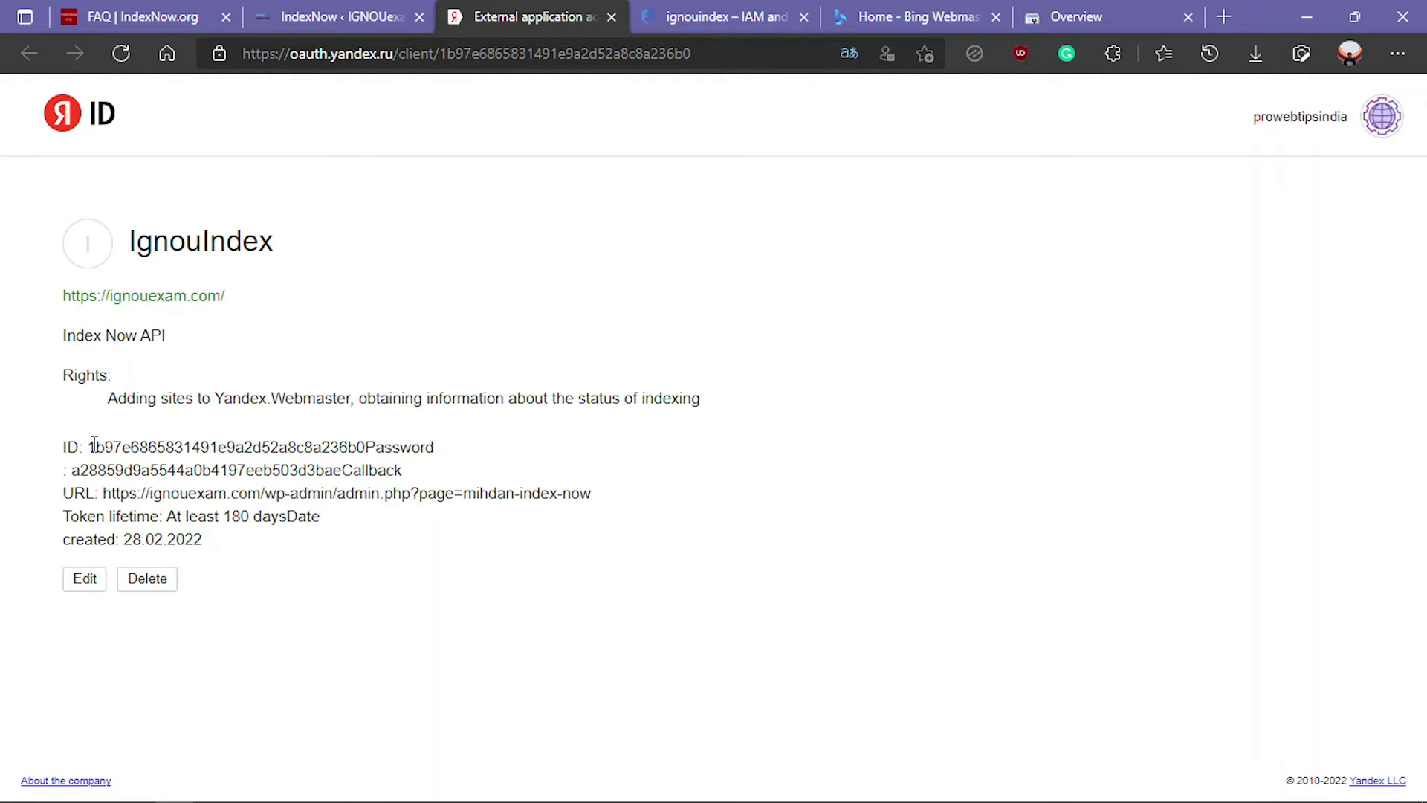
# Copy the new application's ID, enable the Yandex API in the WordPress plugin and paste the ID as its App ID
pyautogui.moveTo(94, 444); pyautogui.dragTo(358, 444)
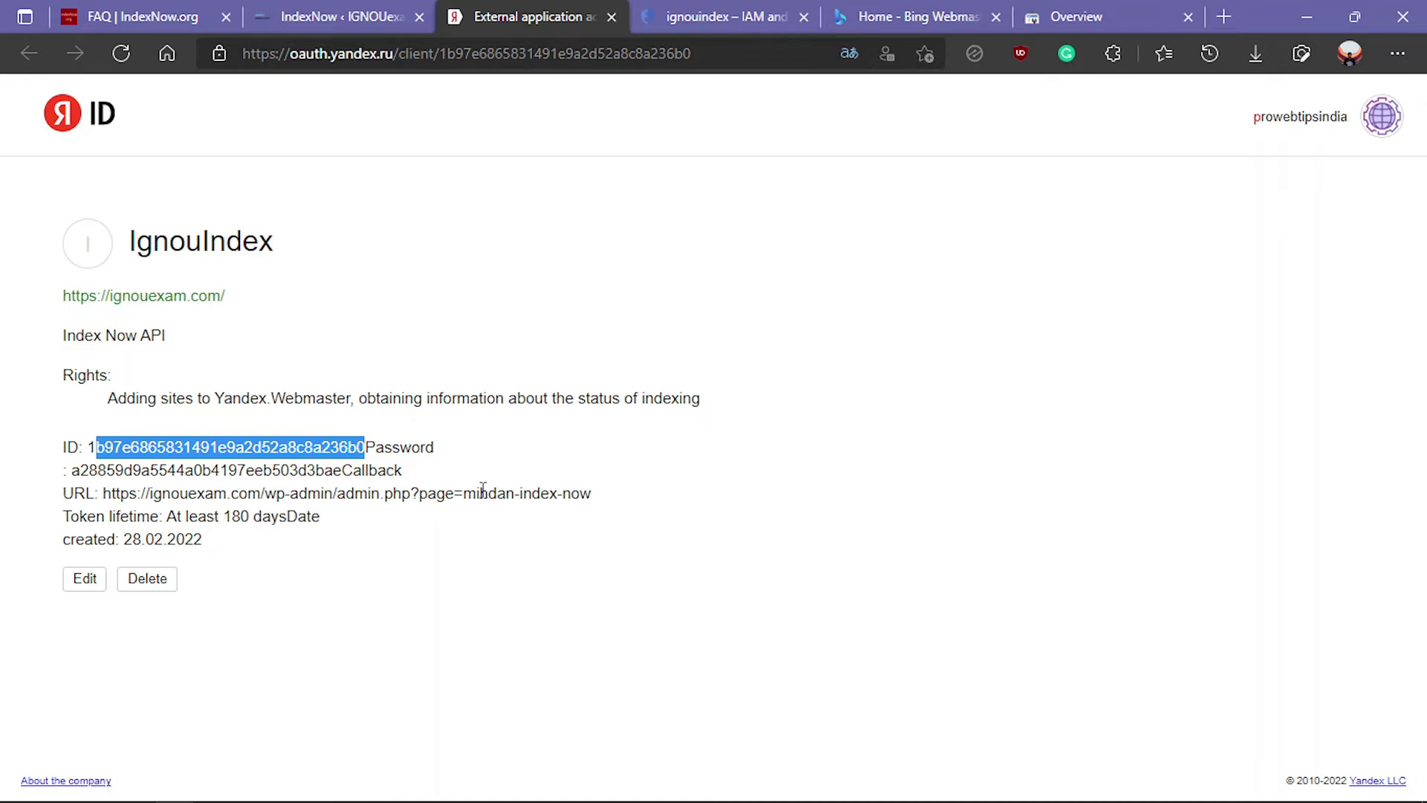
pyautogui.click(357, 19)
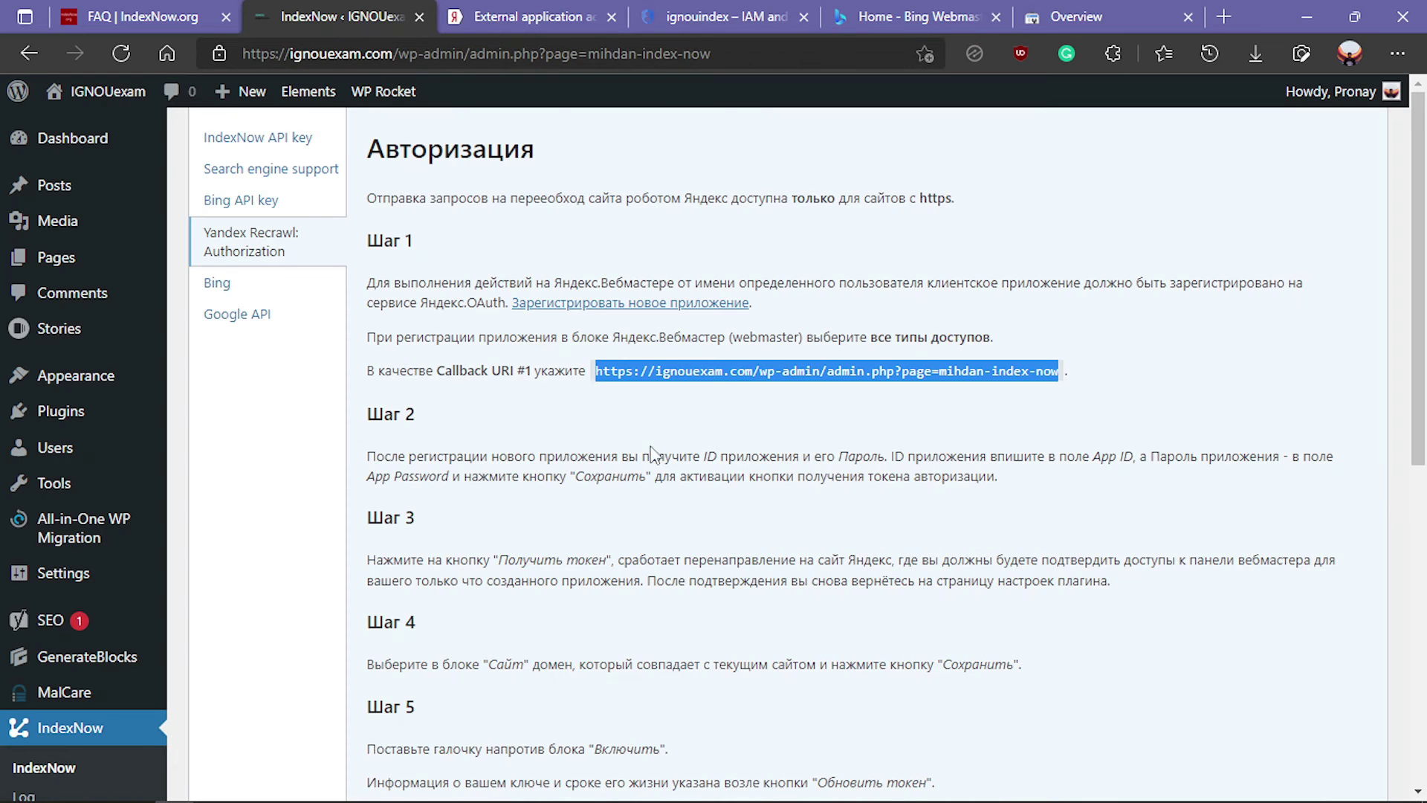
pyautogui.moveTo(1425, 216); pyautogui.dragTo(1425, 297)
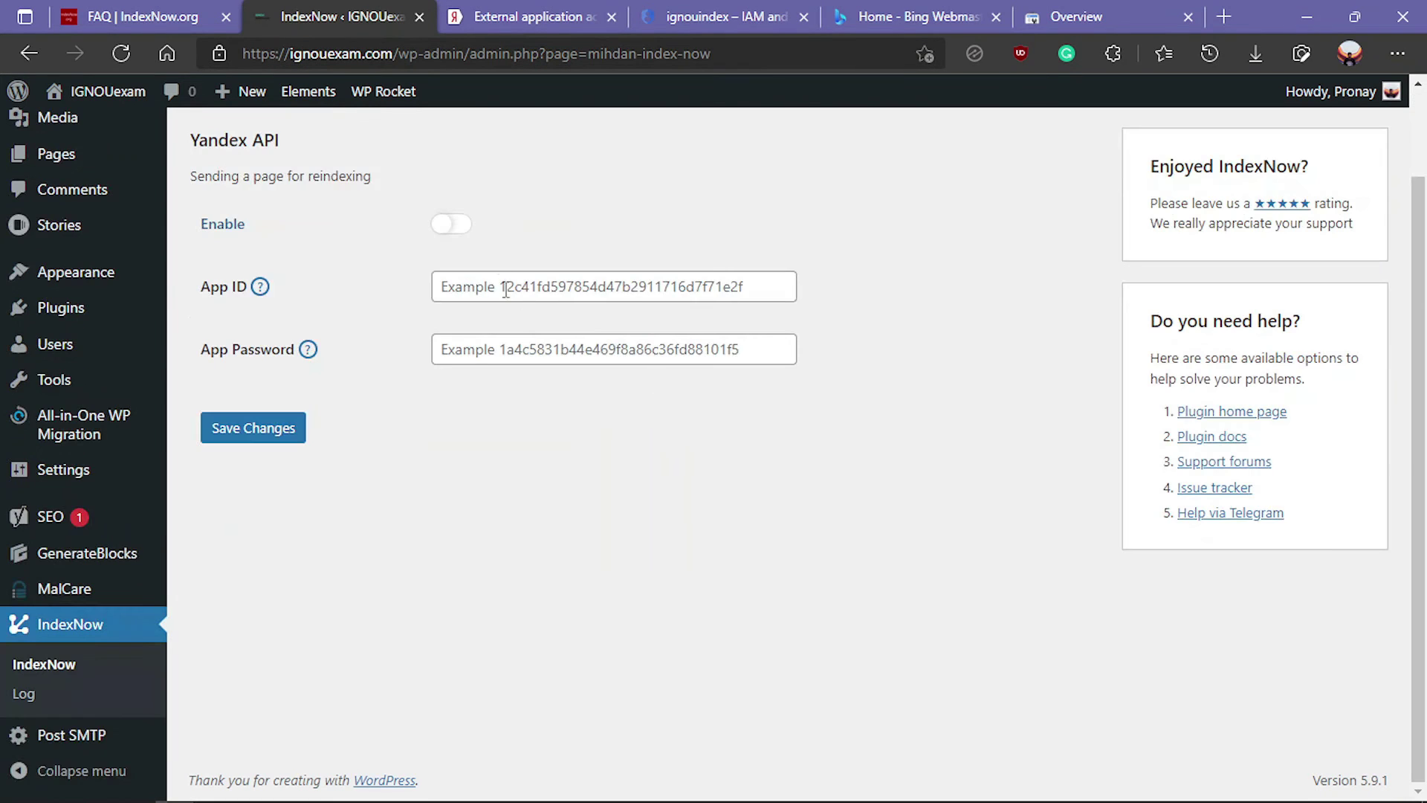
pyautogui.click(454, 226)
pyautogui.click(475, 284)
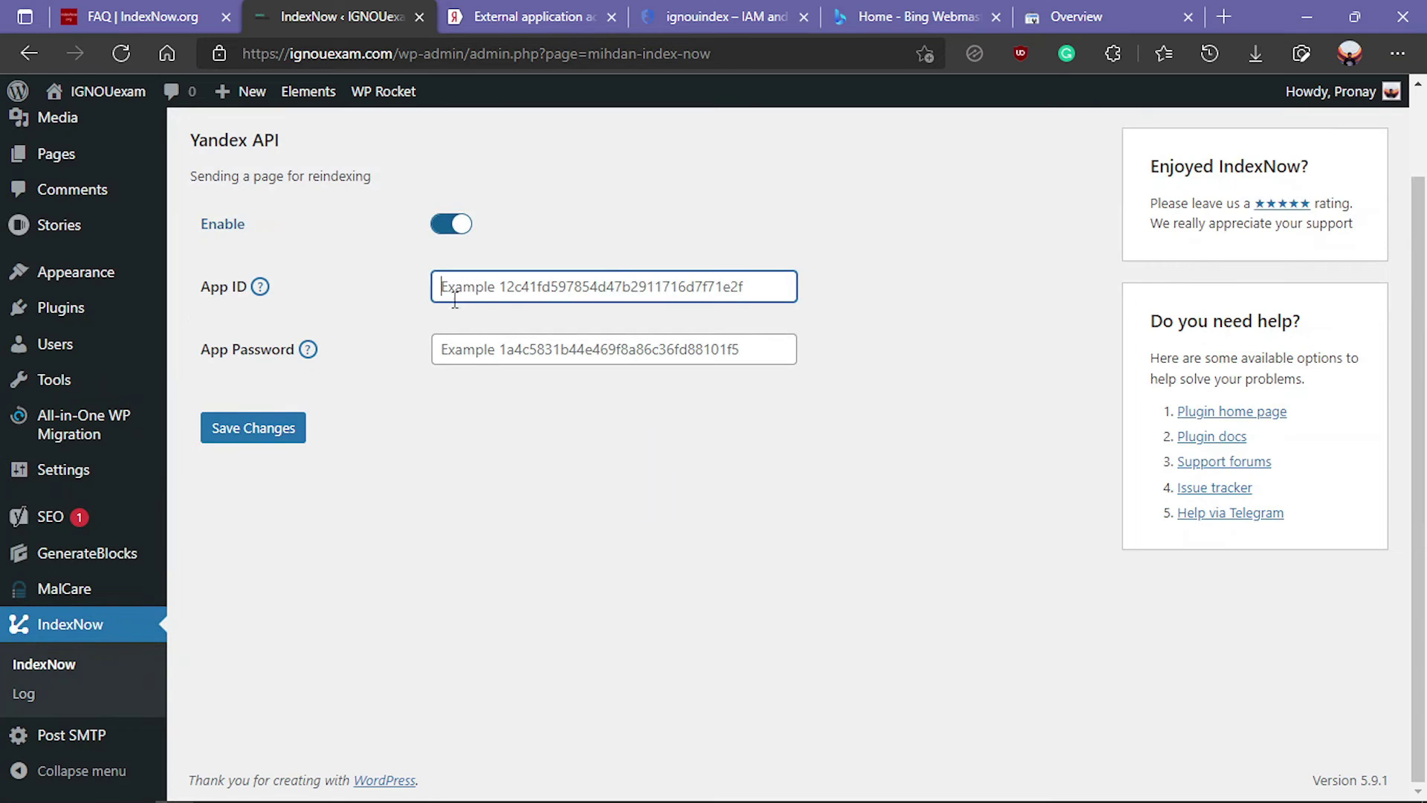
pyautogui.hotkey('ctrl', 'v')
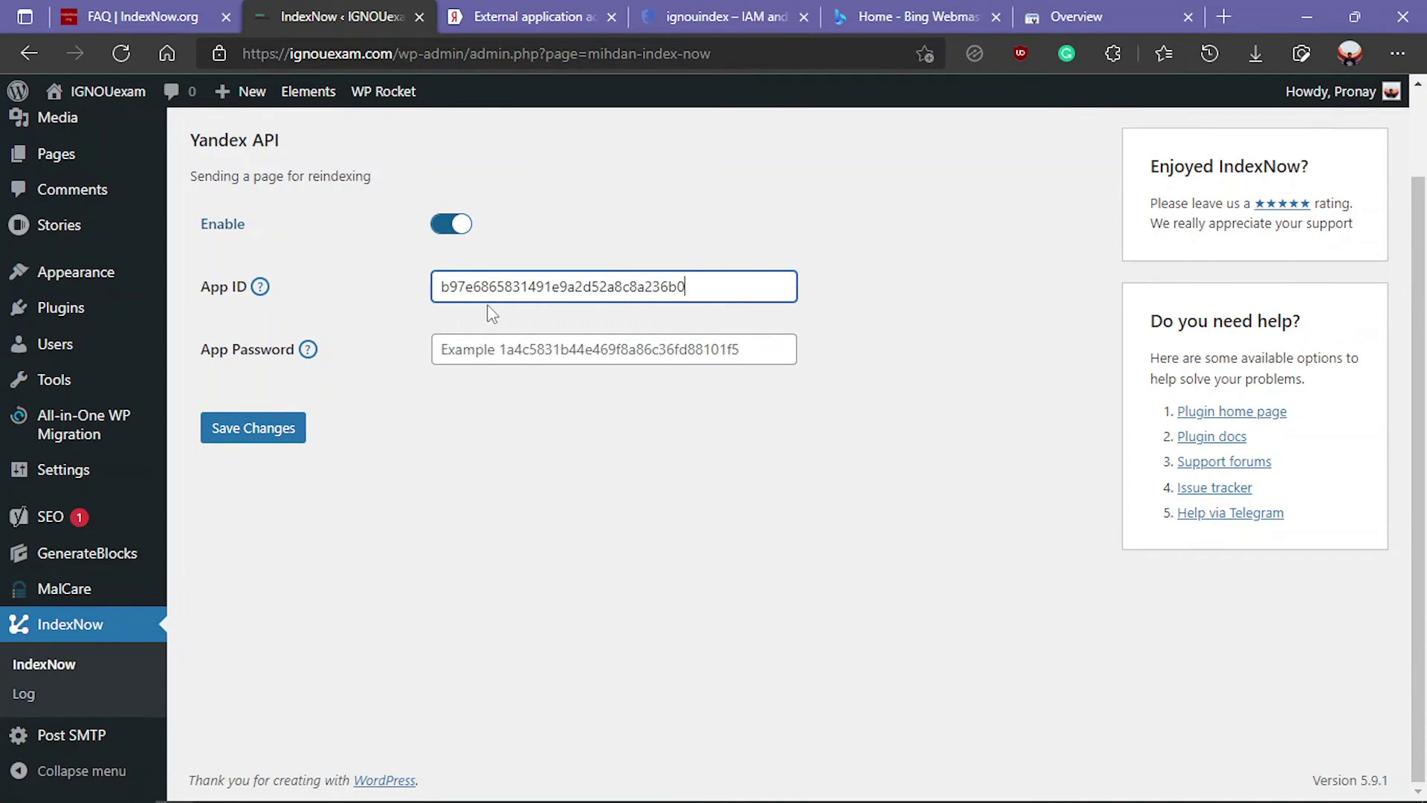
# Copy the Yandex application's password, paste it into the plugin's App Password field and save the changes
pyautogui.click(484, 18)
pyautogui.click(449, 466)
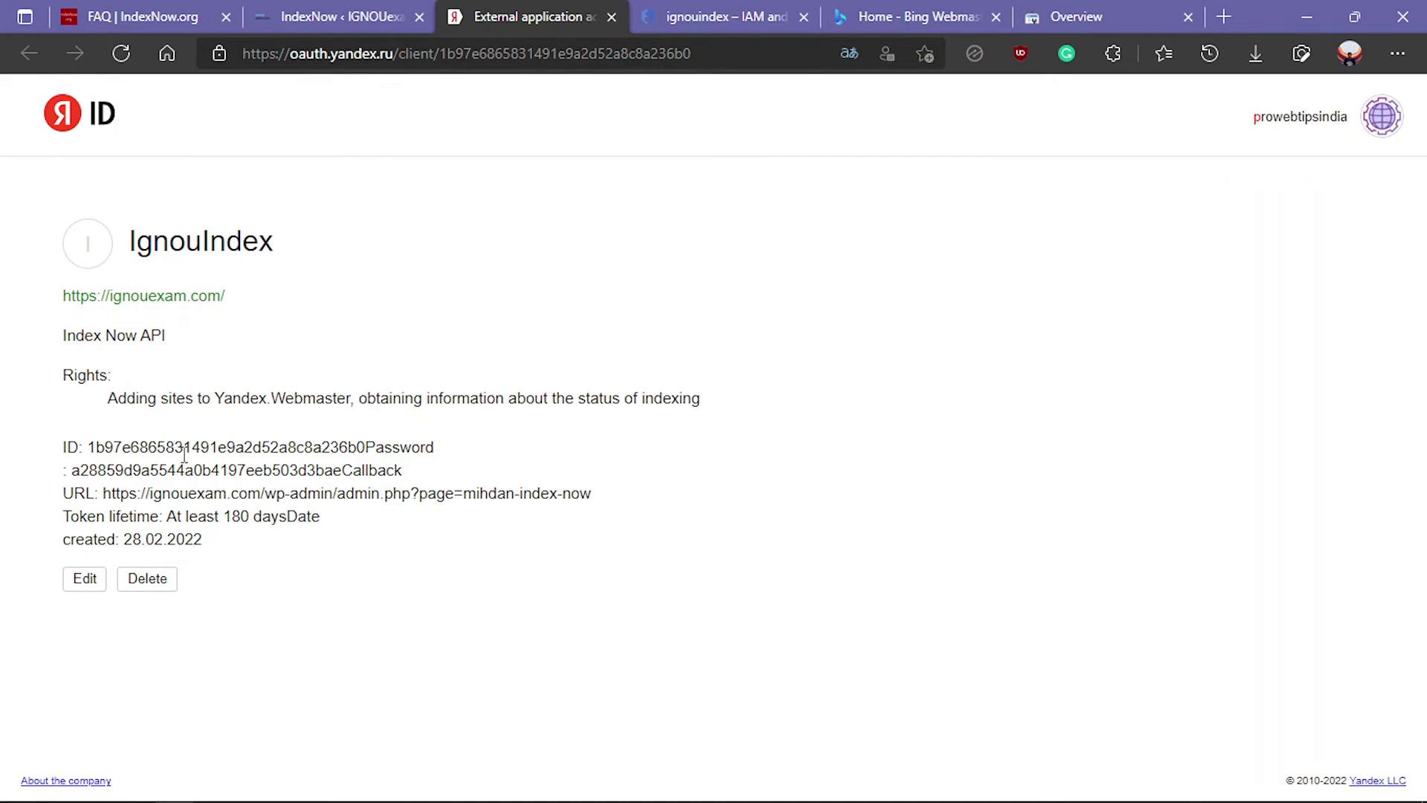
pyautogui.moveTo(72, 469); pyautogui.dragTo(341, 479)
pyautogui.hotkey('ctrl', 'c')
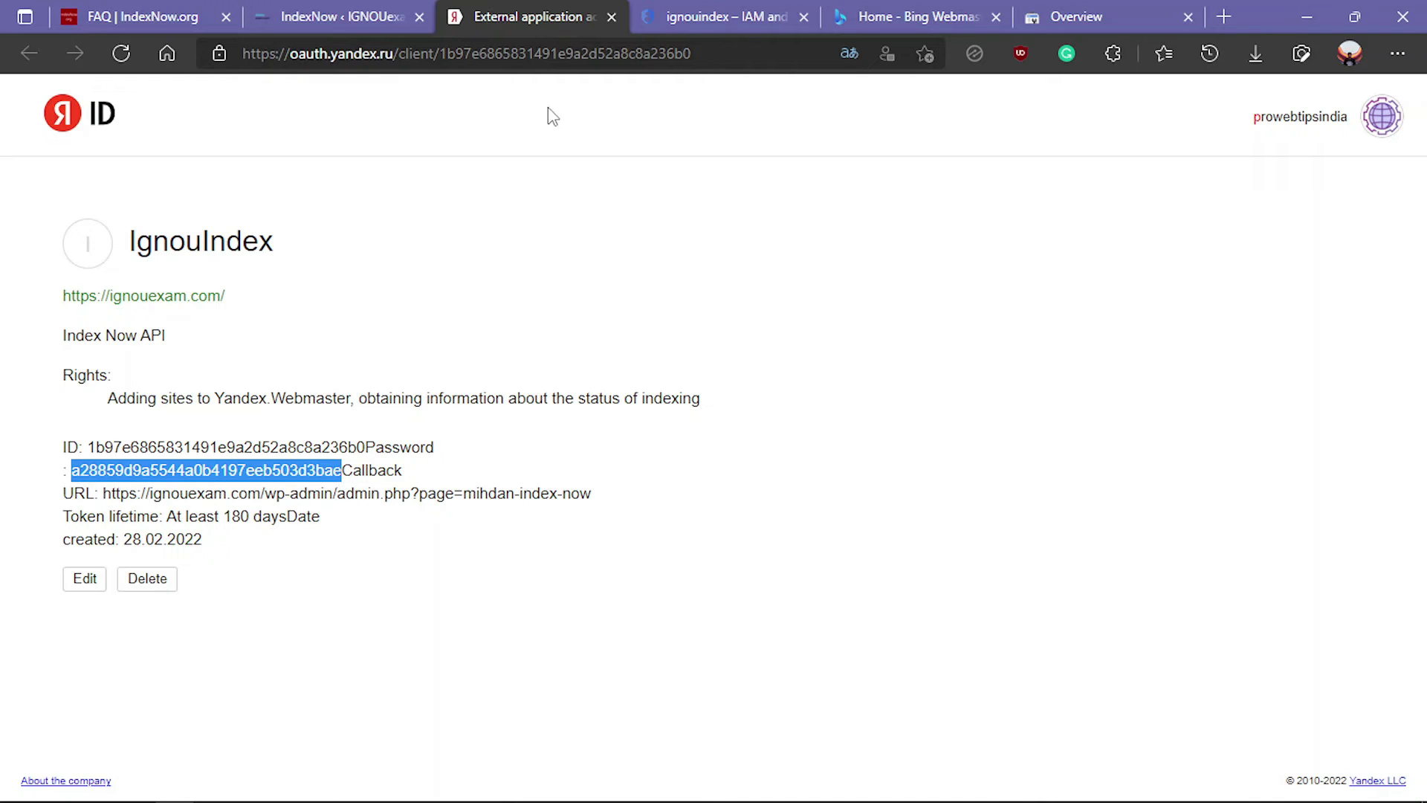
pyautogui.click(376, 16)
pyautogui.click(510, 357)
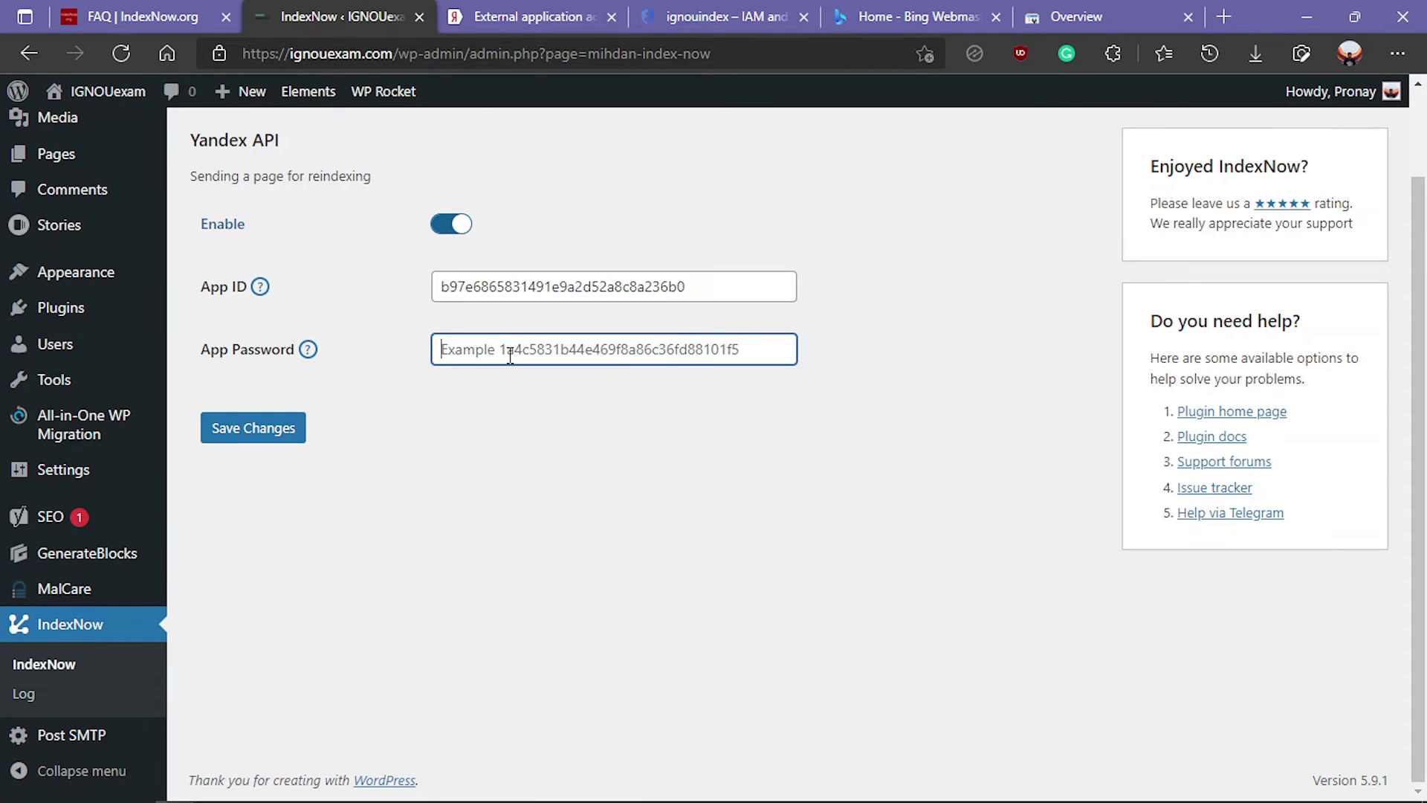
pyautogui.hotkey('ctrl', 'v')
pyautogui.click(504, 425)
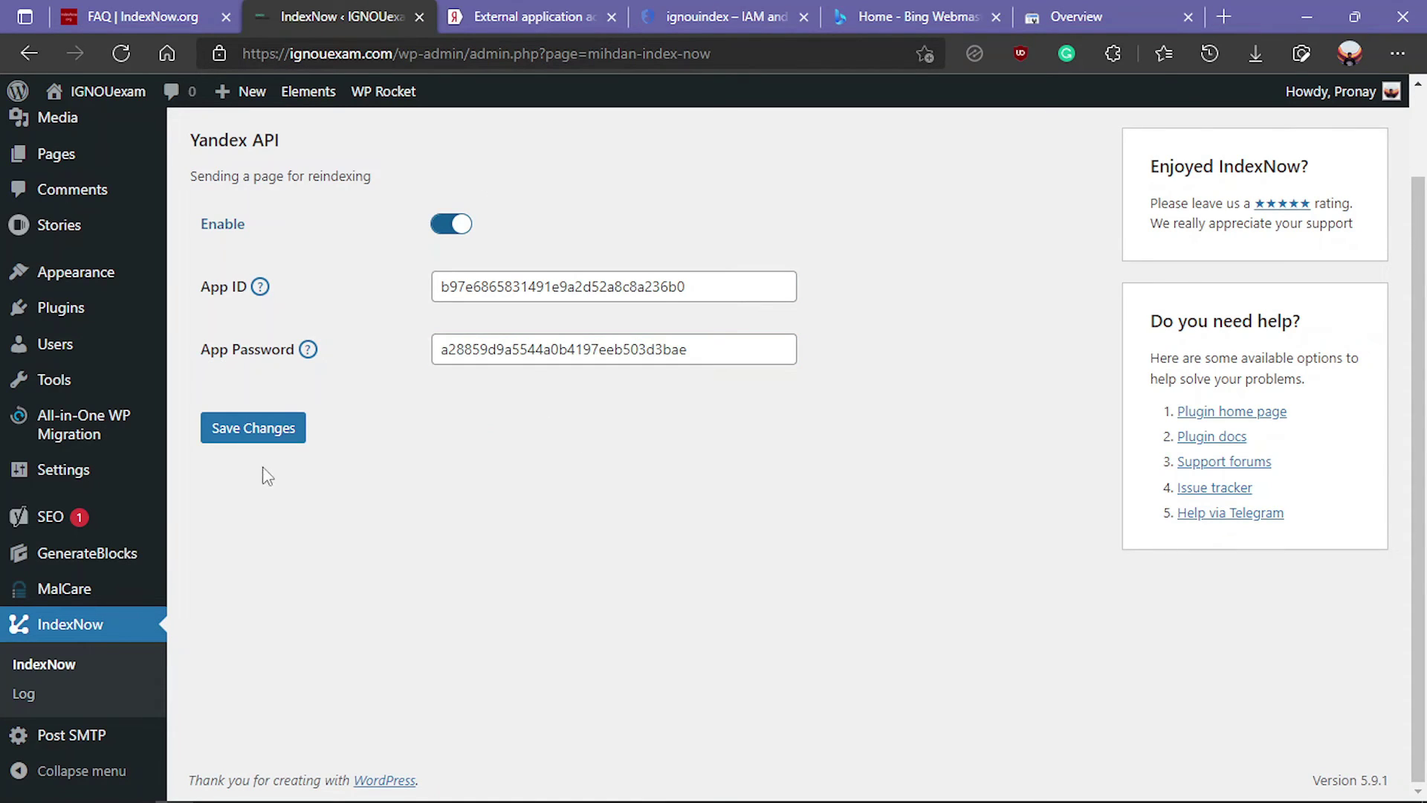
pyautogui.click(246, 435)
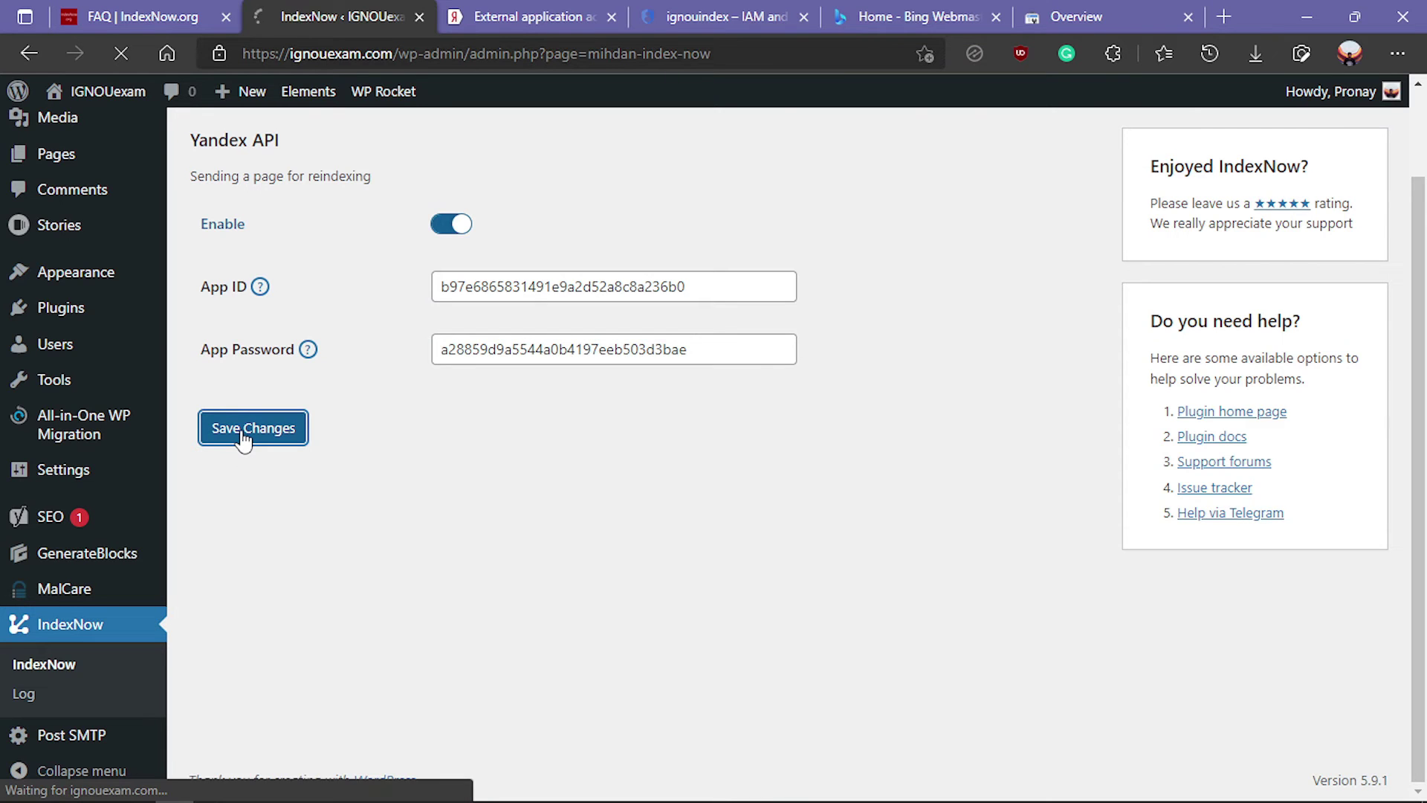
# Review the plugin's IndexNow, Bing API and Google API settings
pyautogui.click(282, 199)
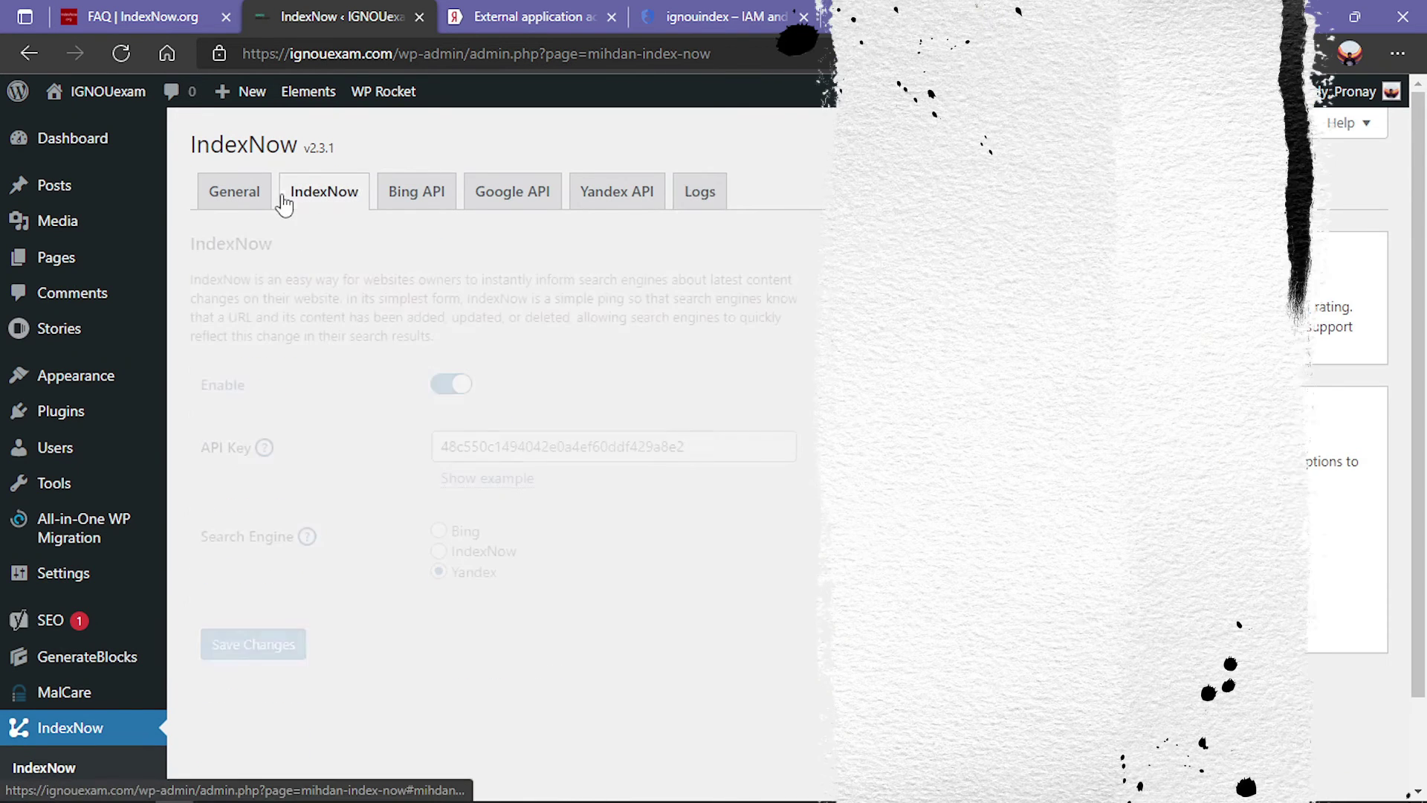
pyautogui.click(417, 202)
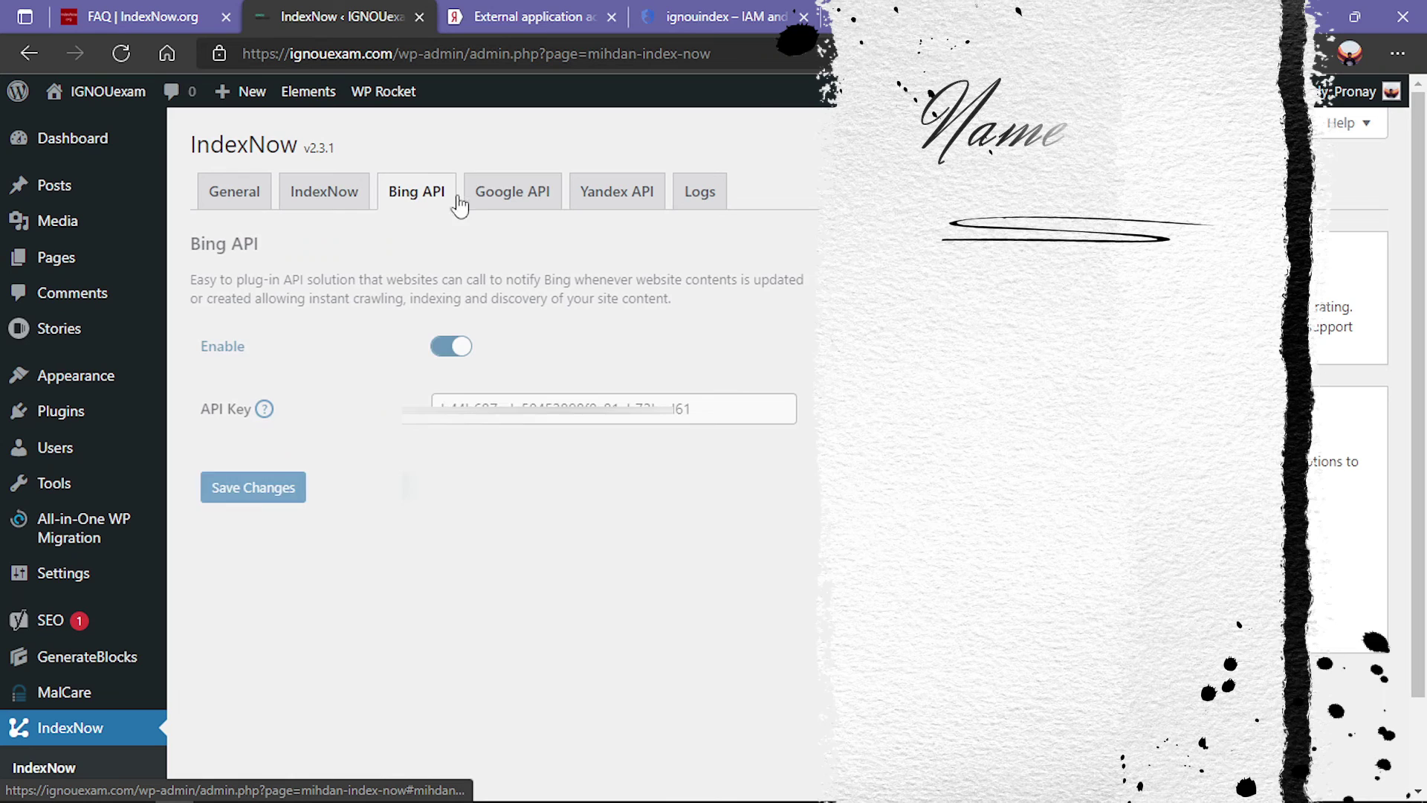
pyautogui.click(524, 201)
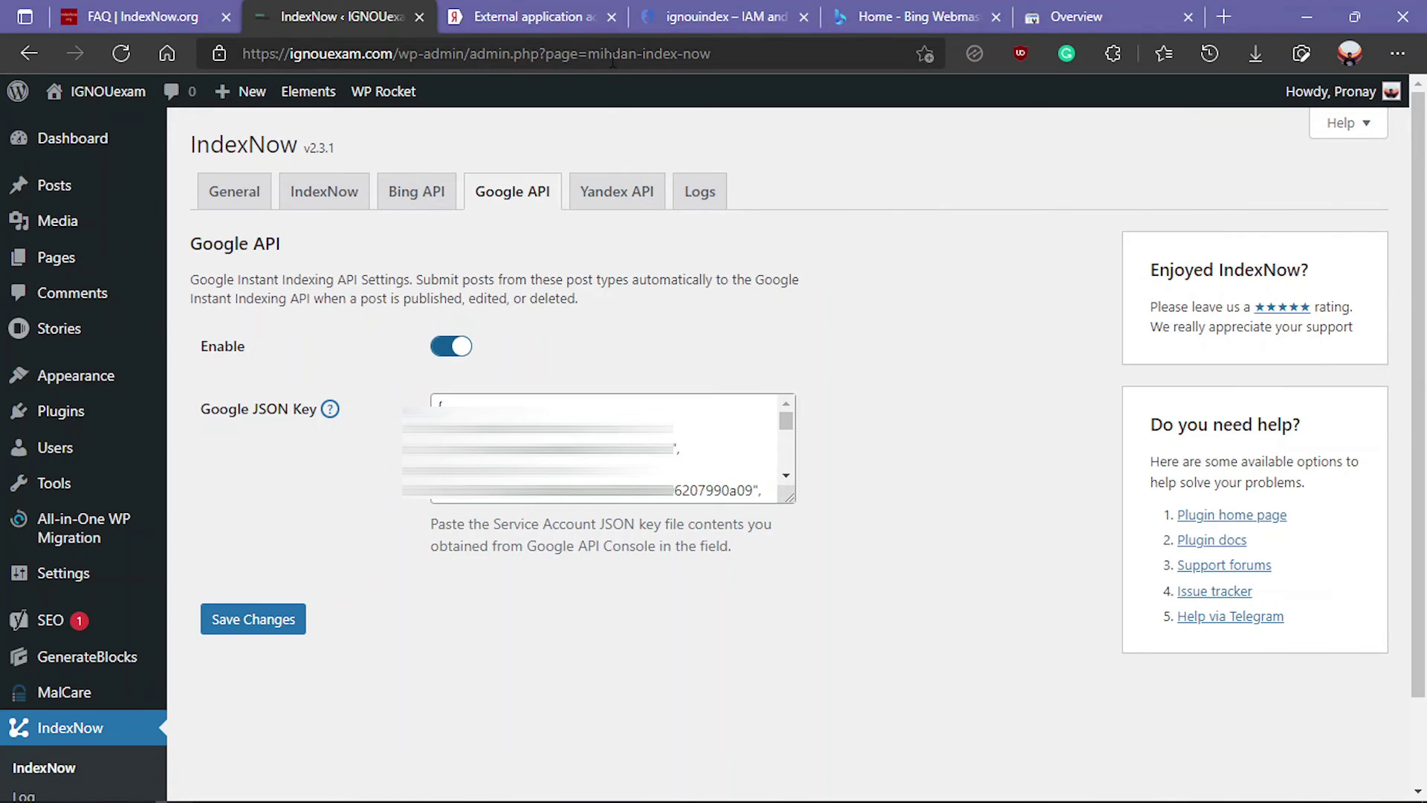
# Look again at the Yandex application's details and the ignouindex service account's keys page in Google Cloud
pyautogui.click(558, 24)
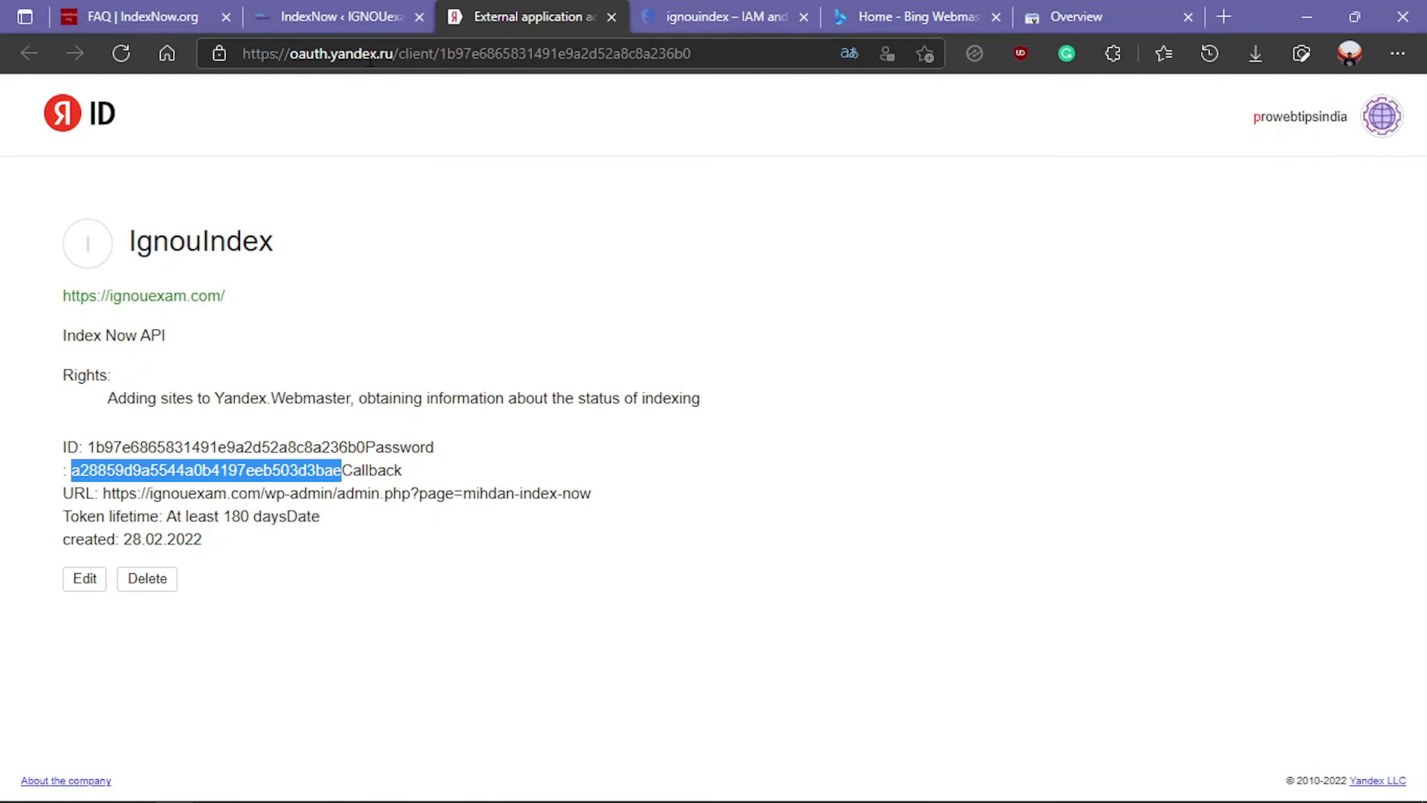
pyautogui.click(721, 15)
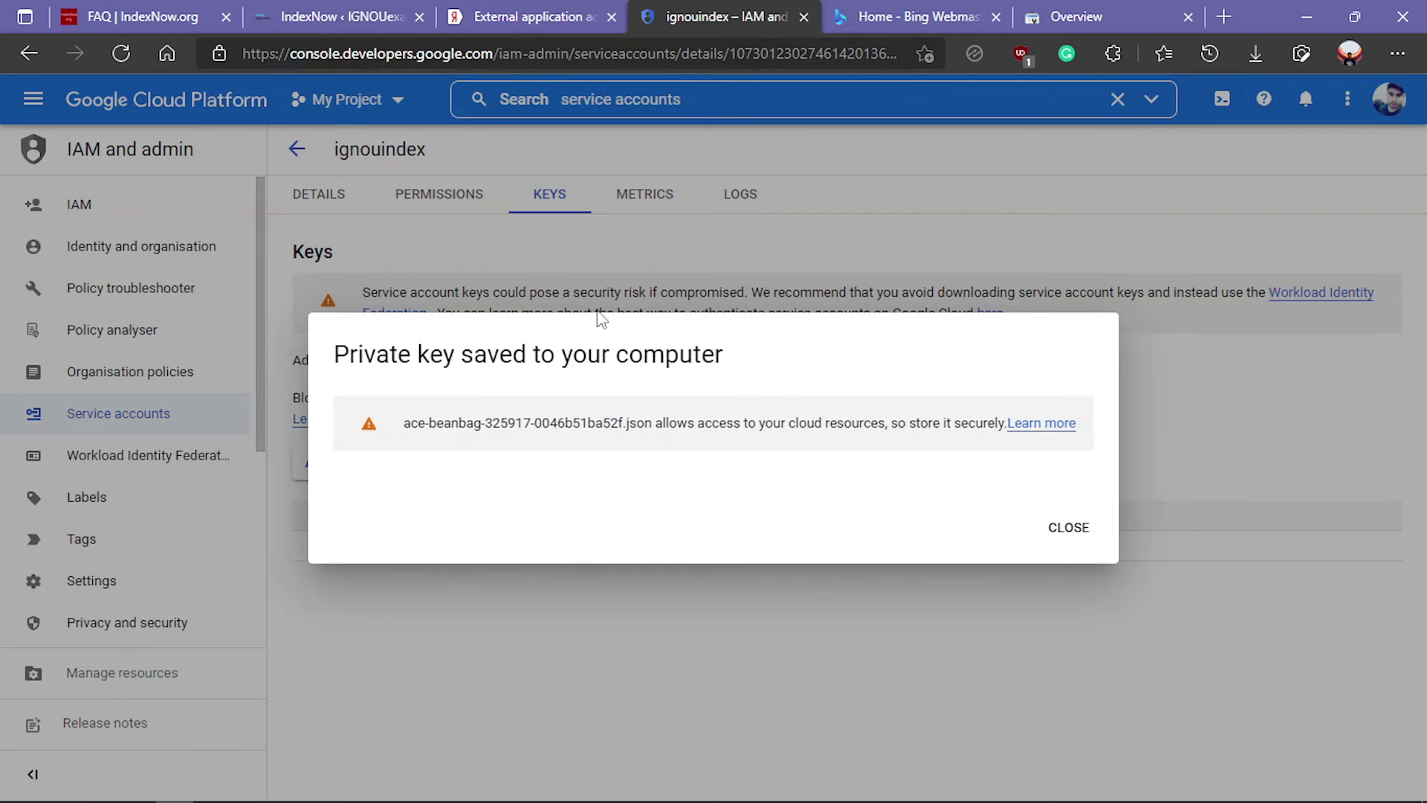
pyautogui.click(465, 14)
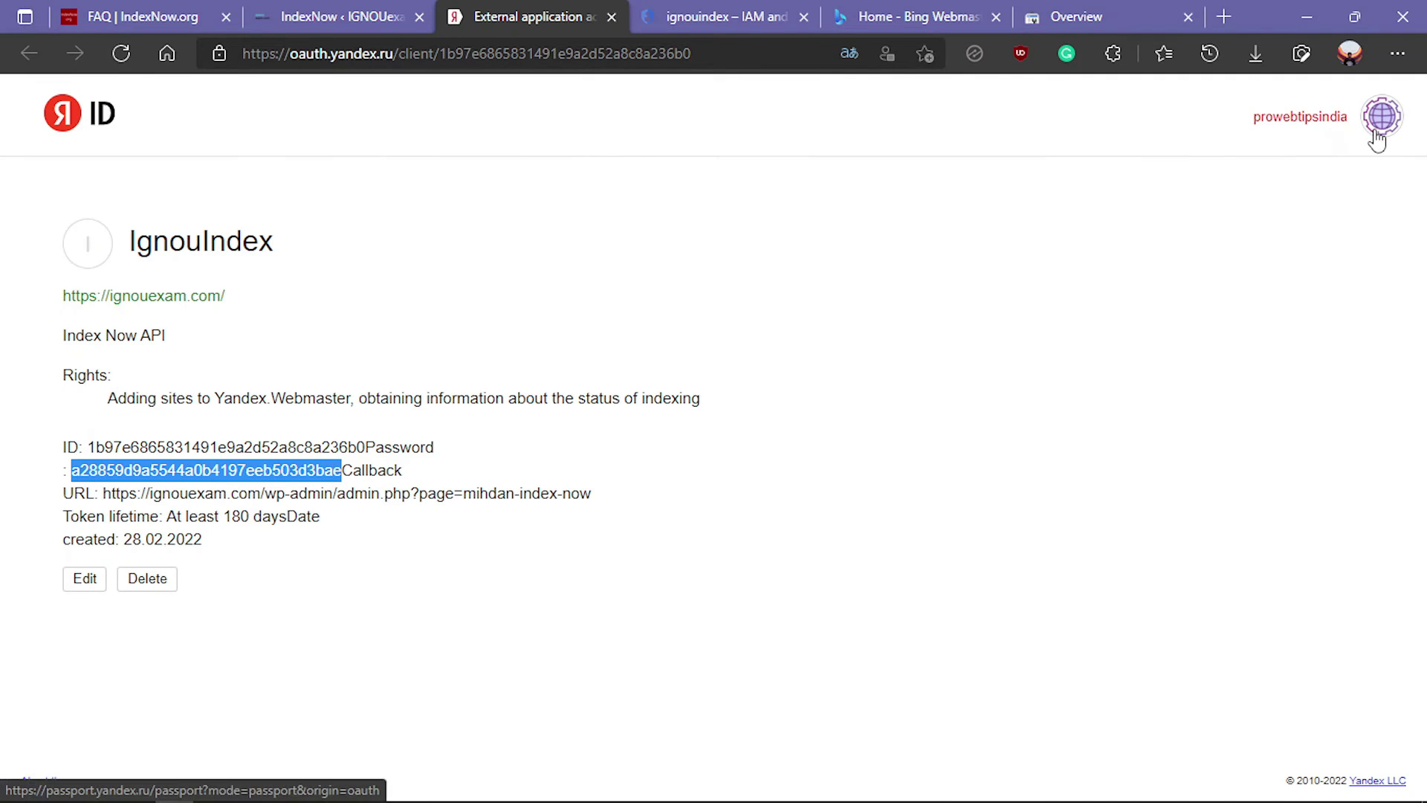
# Revisit the Google Cloud service account keys and the Yandex application page, and return to the IndexNow plugin's Google API settings
pyautogui.click(740, 13)
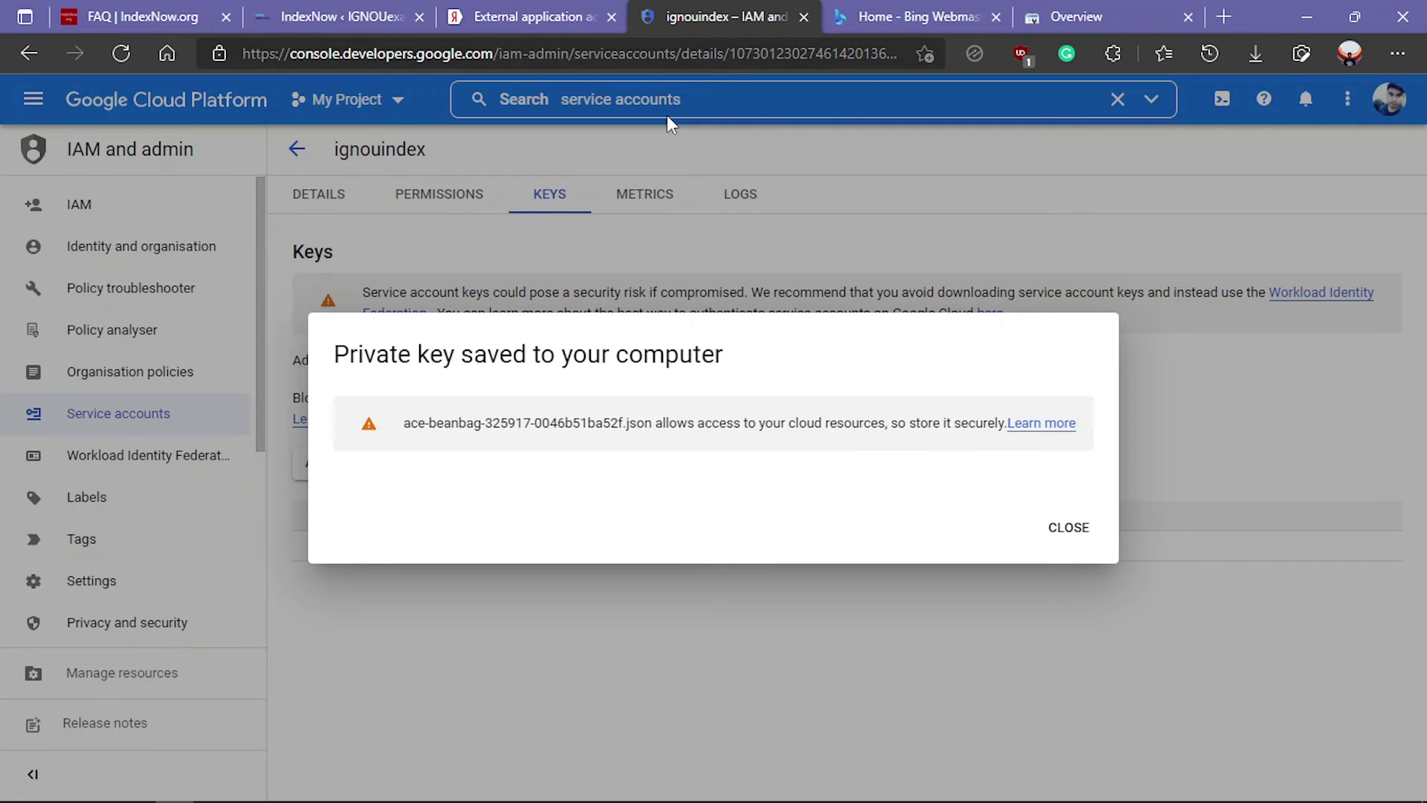
pyautogui.click(580, 18)
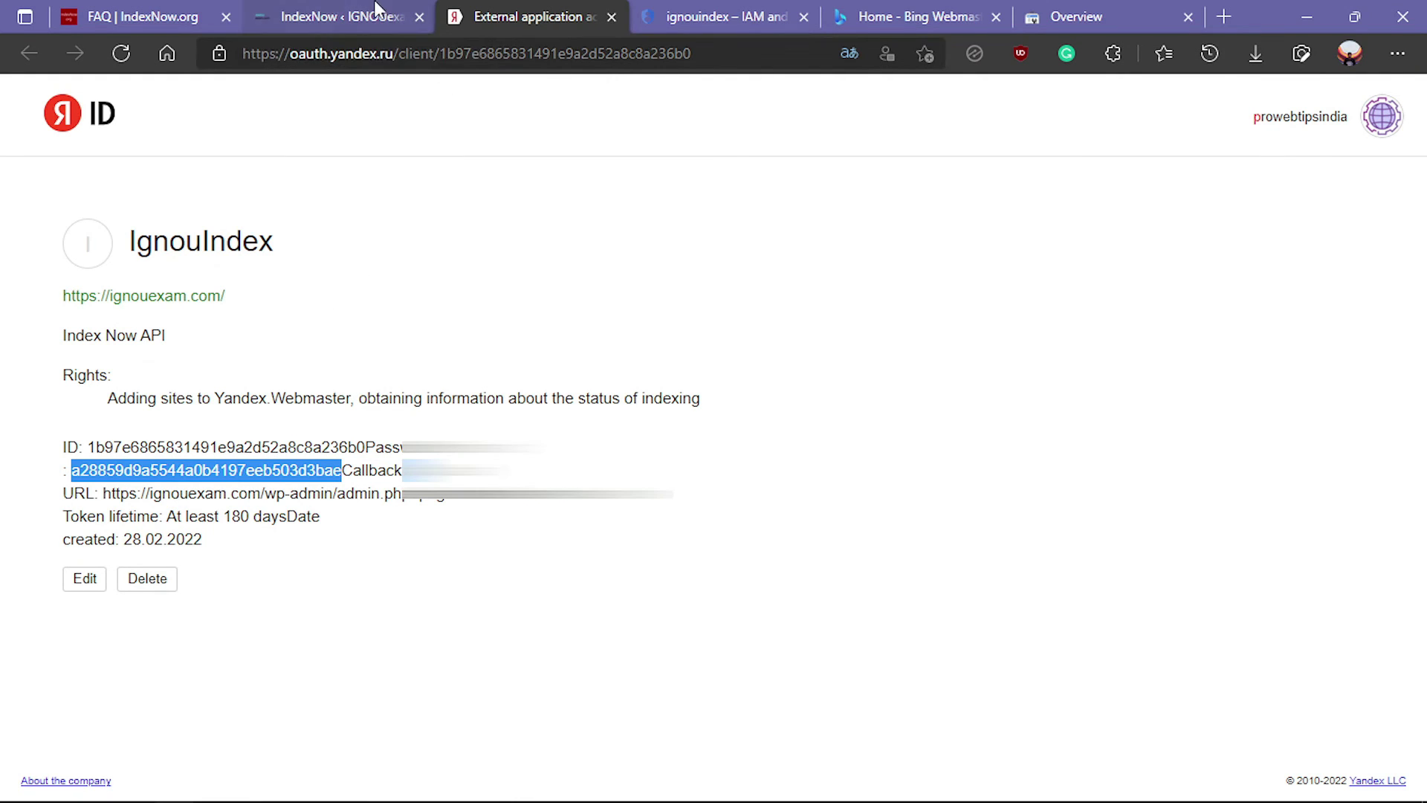
pyautogui.click(333, 13)
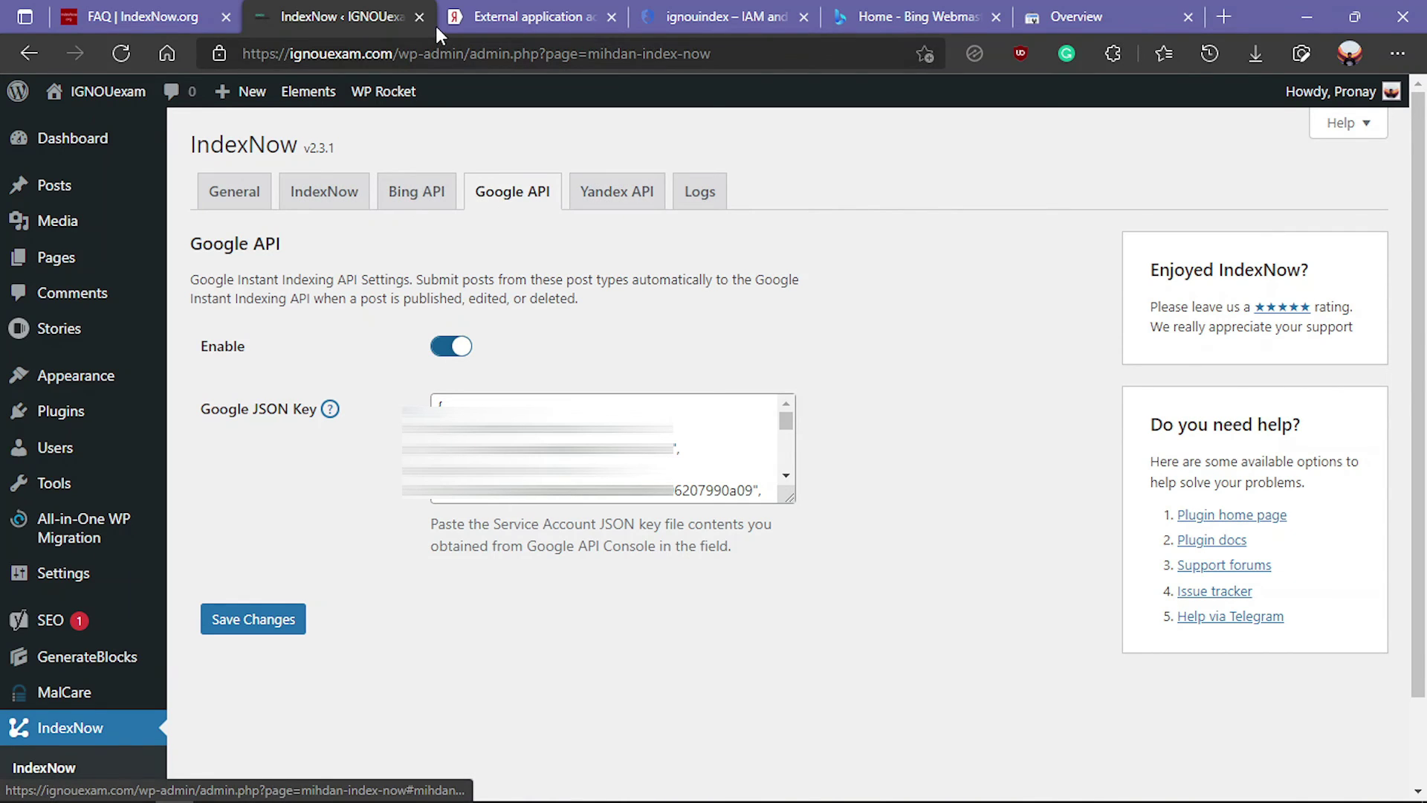
# Open the WordPress admin dashboard of prowebtips.com in a new browser tab
pyautogui.click(1222, 15)
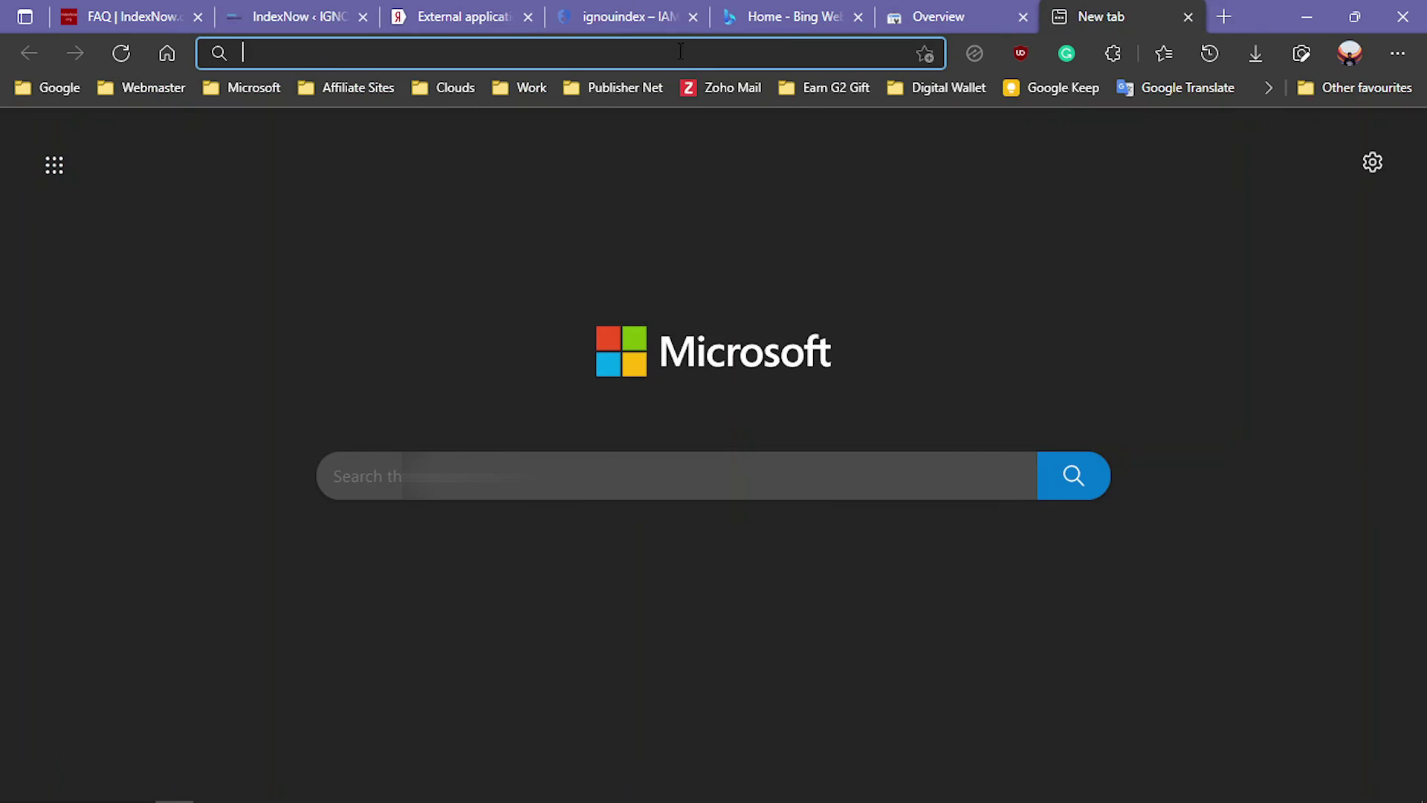
pyautogui.write('prow')
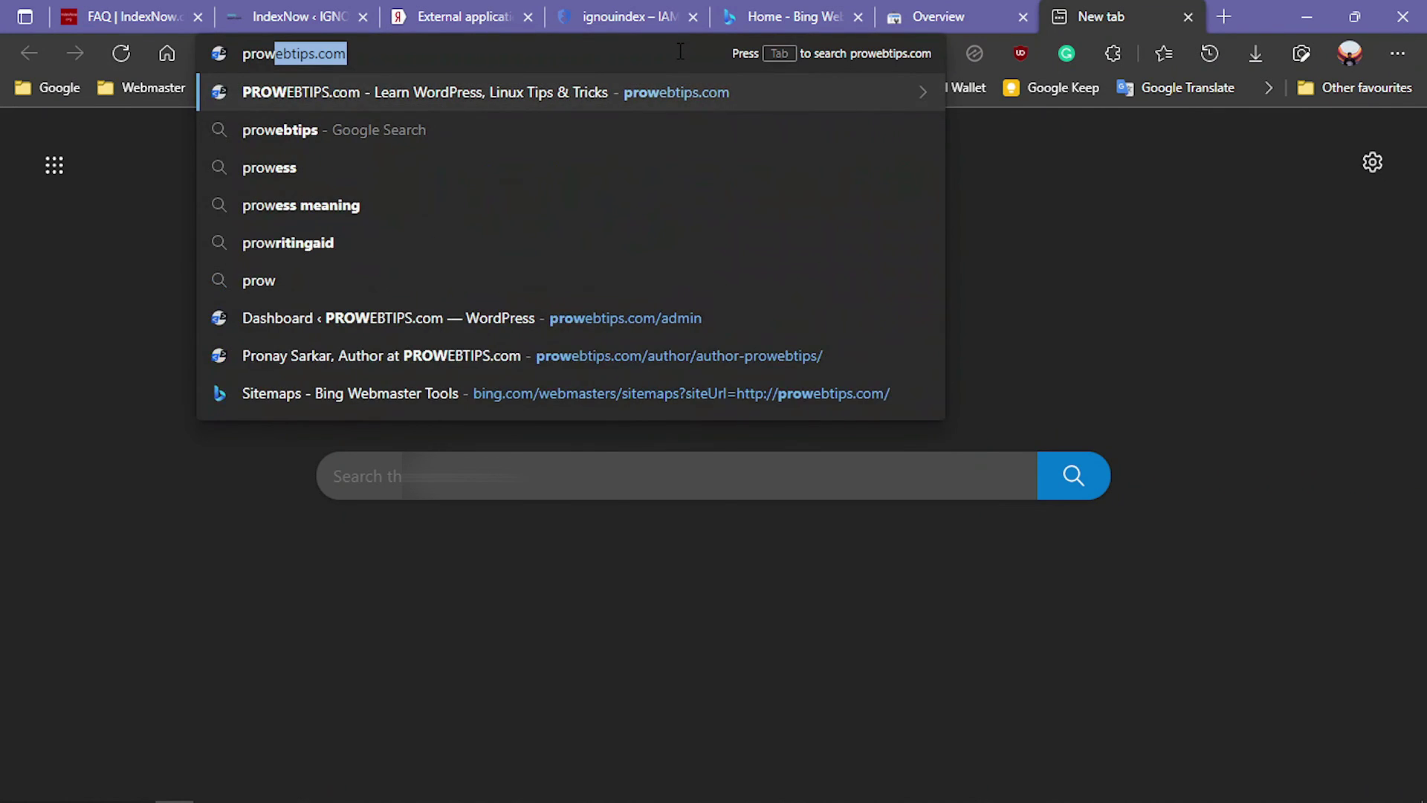
pyautogui.press('Return')
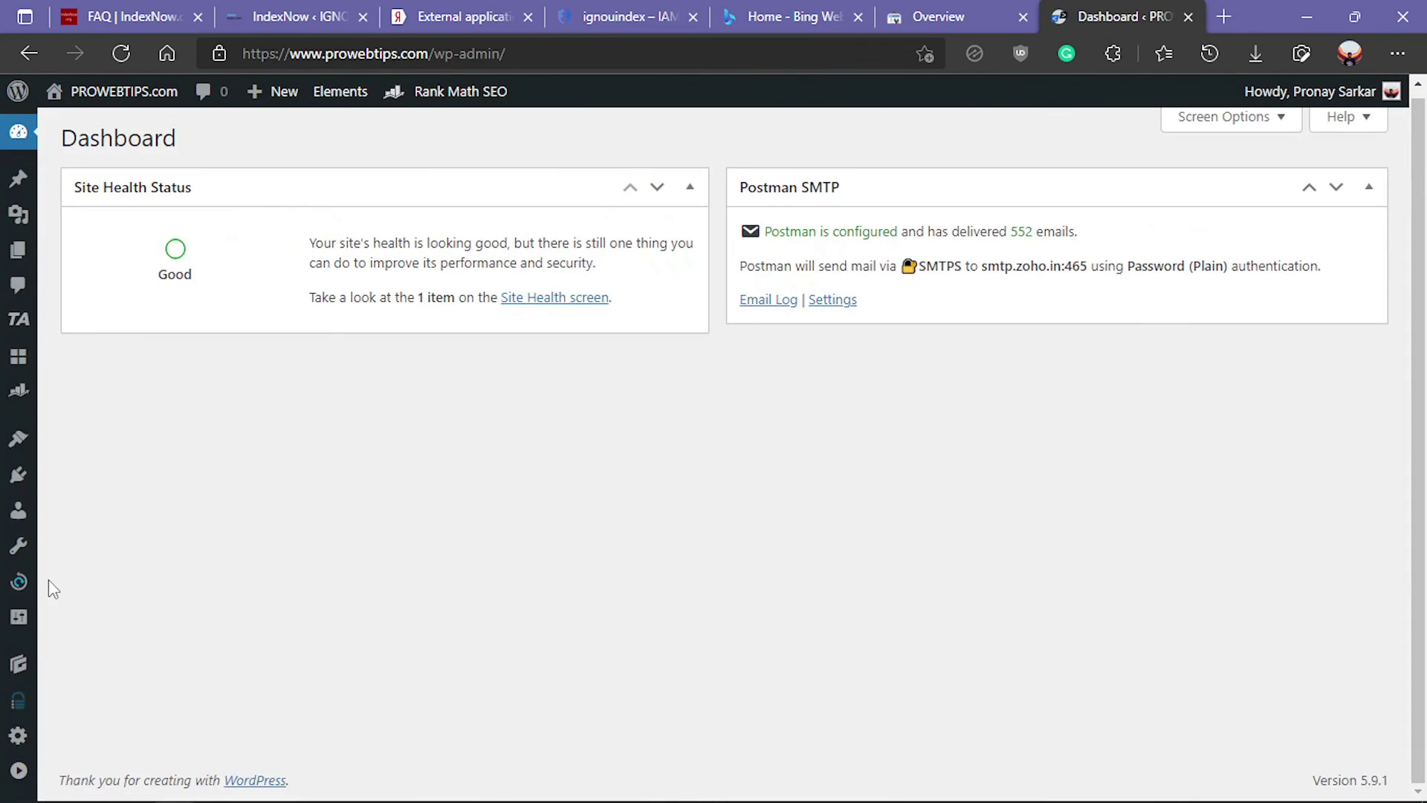
# Open Rank Math SEO's modules and examine the Instant Indexing module and those around it
pyautogui.moveTo(18, 390)
pyautogui.click(87, 434)
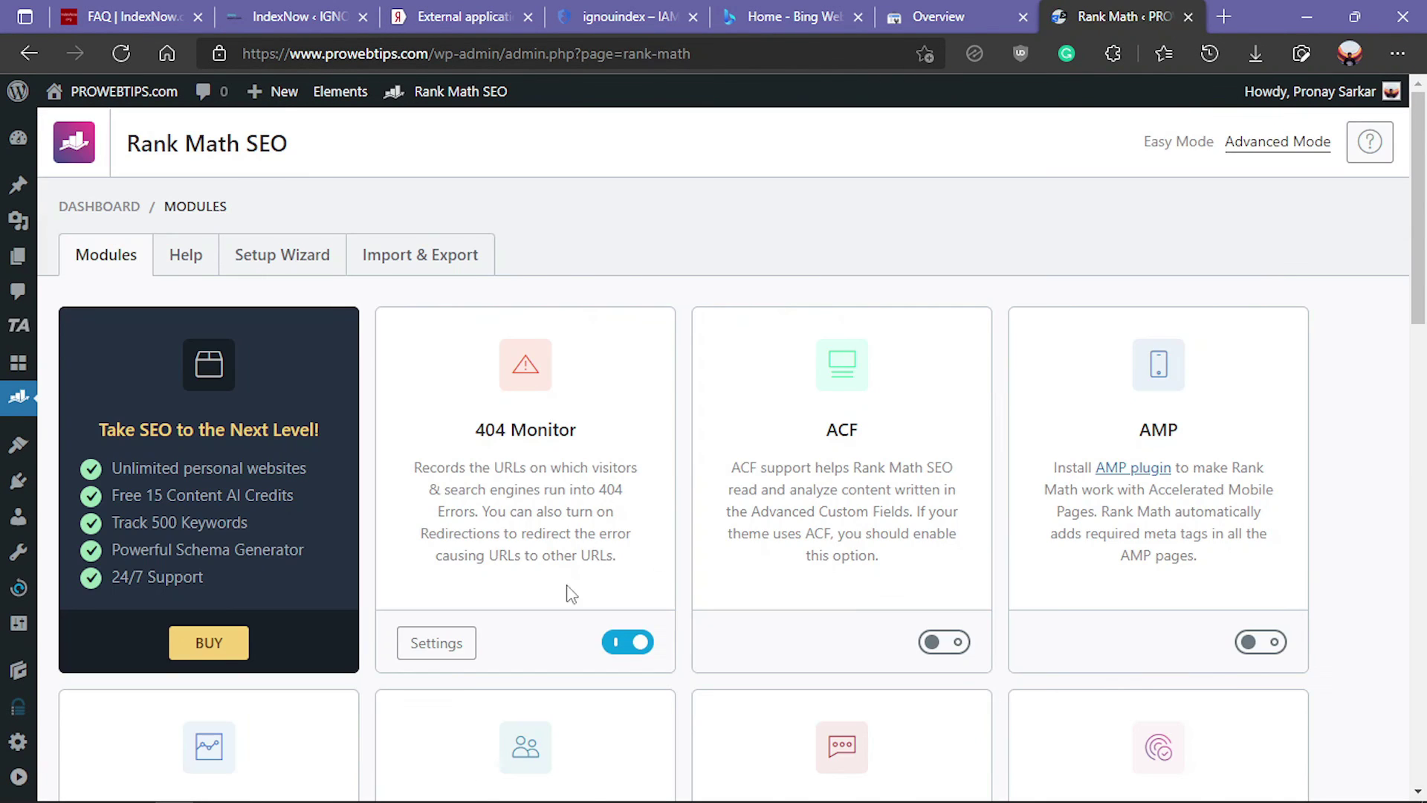
pyautogui.scroll(-8, 571, 579)
pyautogui.scroll(-1, 573, 490)
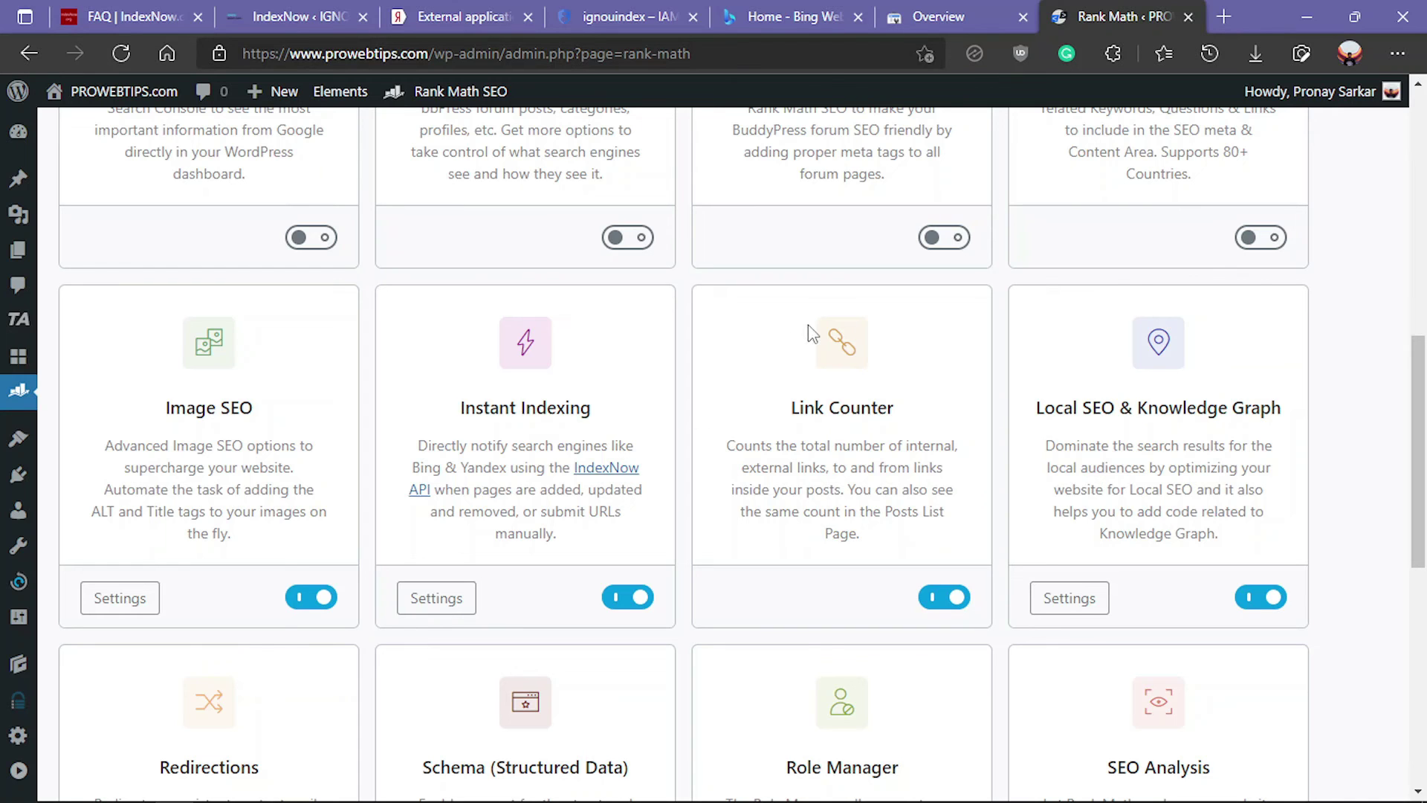
pyautogui.scroll(2, 814, 335)
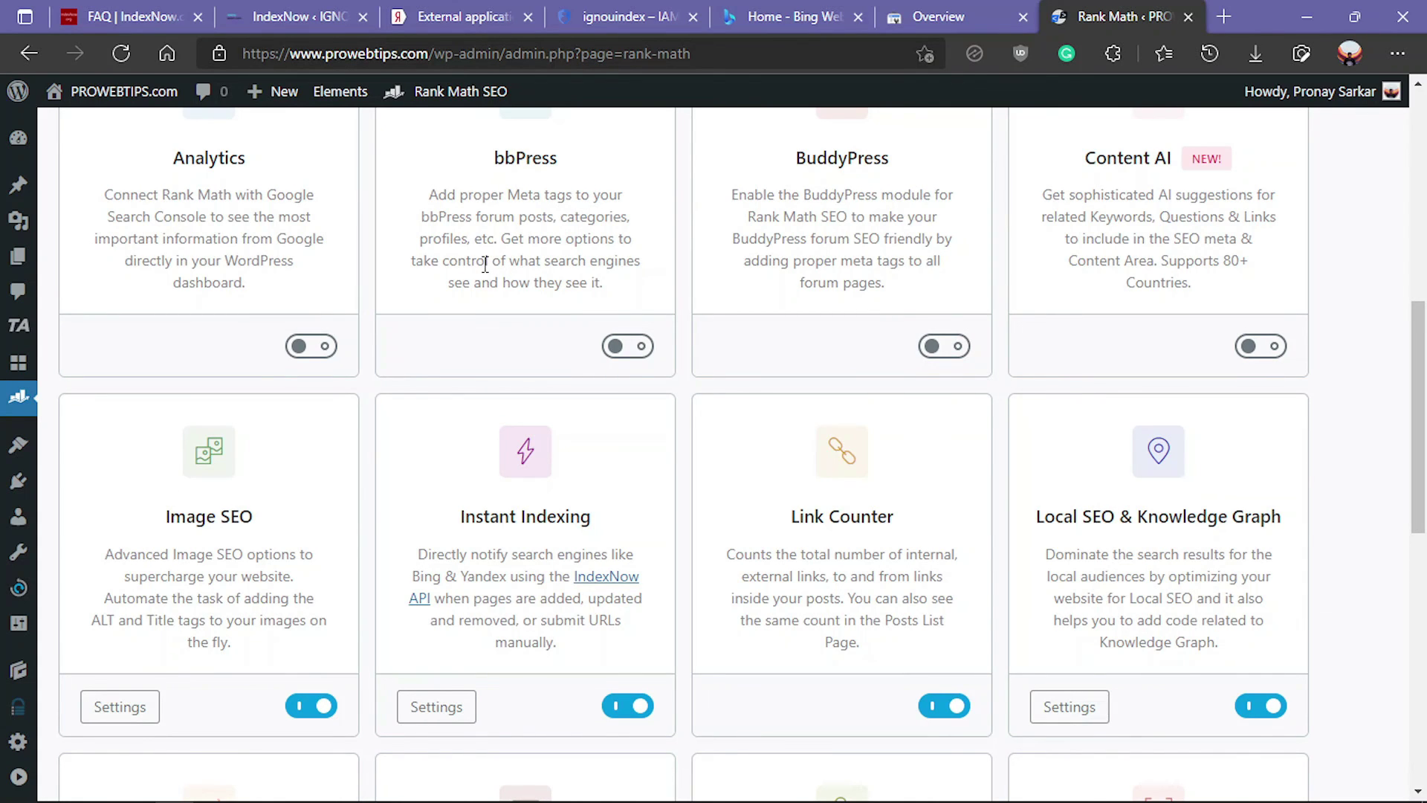
pyautogui.scroll(2, 484, 264)
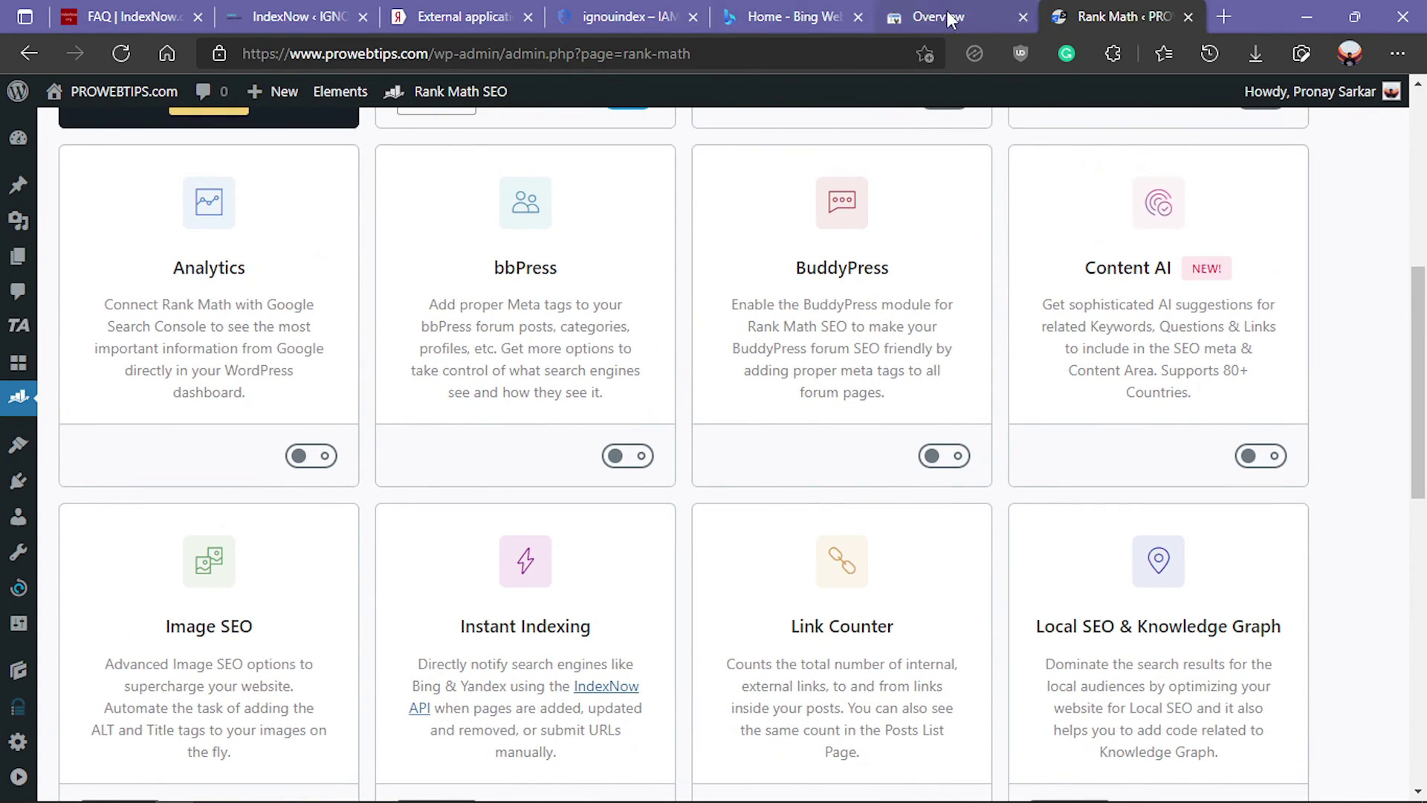